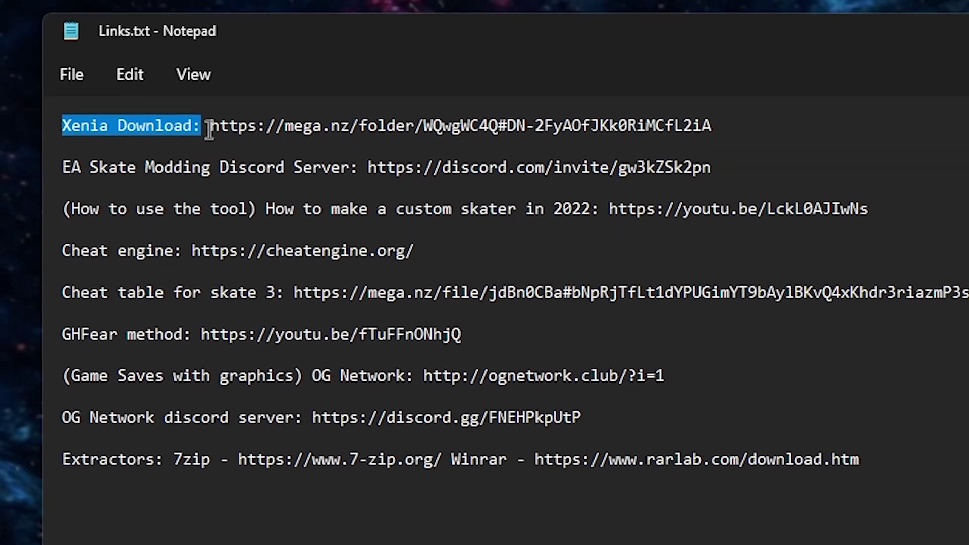
Step: Open the Xenia download link from Links.txt in the browser and save the archive as Xenia For Skaters (1).zip
{"action": "left_click_drag", "start_coordinate": [230, 132], "coordinate": [951, 132]}
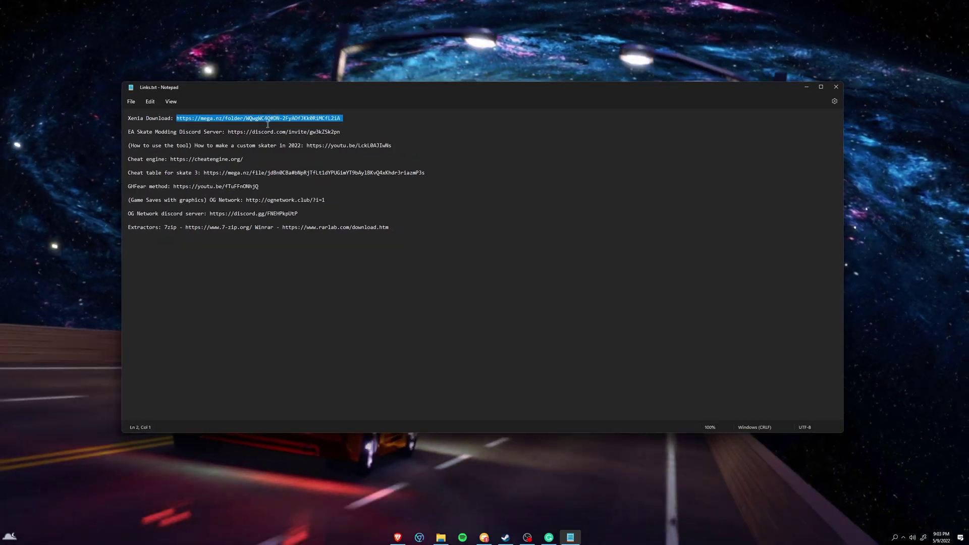
{"action": "key", "text": "ctrl+c"}
{"action": "key", "text": "ctrl+v"}
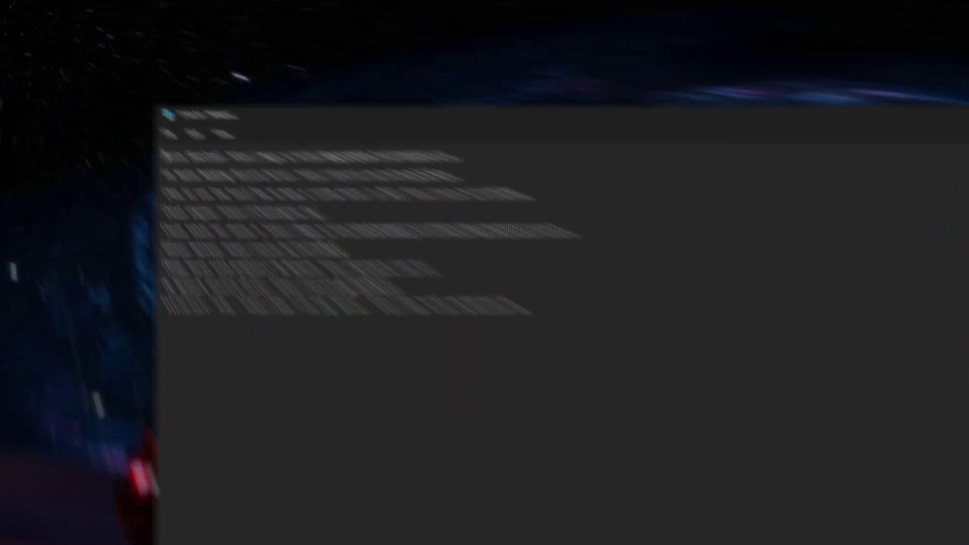
{"action": "left_click_drag", "start_coordinate": [127, 118], "coordinate": [137, 120]}
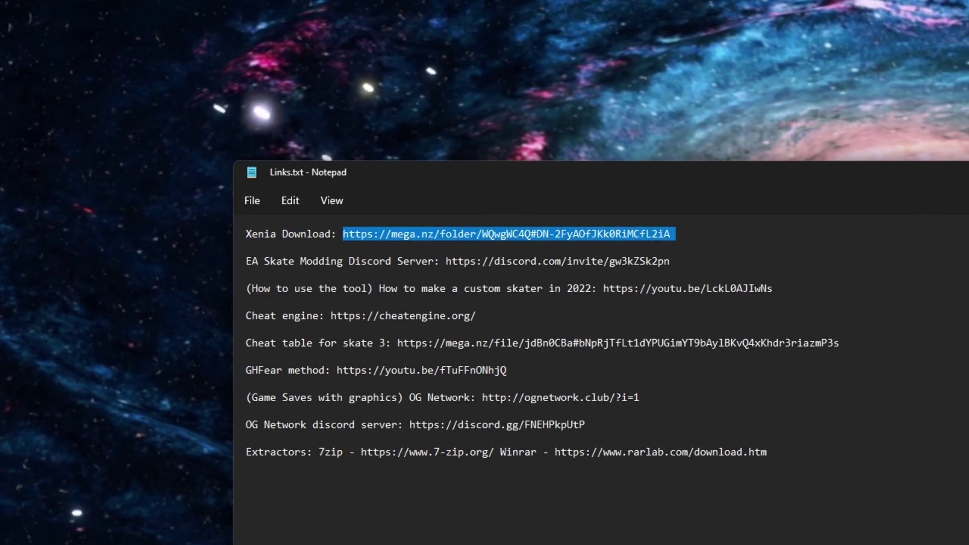
{"action": "left_click", "coordinate": [398, 538]}
{"action": "key", "text": "ctrl+v"}
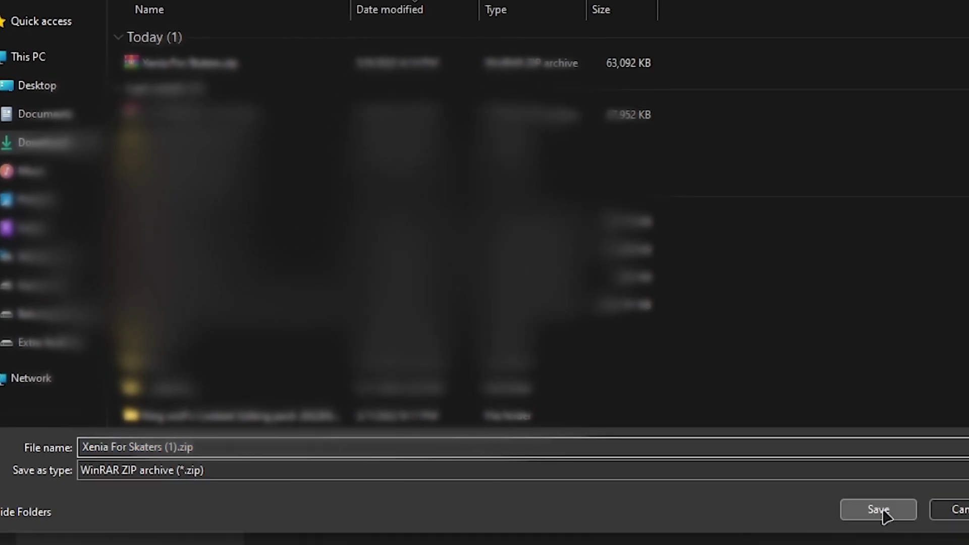
{"action": "left_click", "coordinate": [878, 510]}
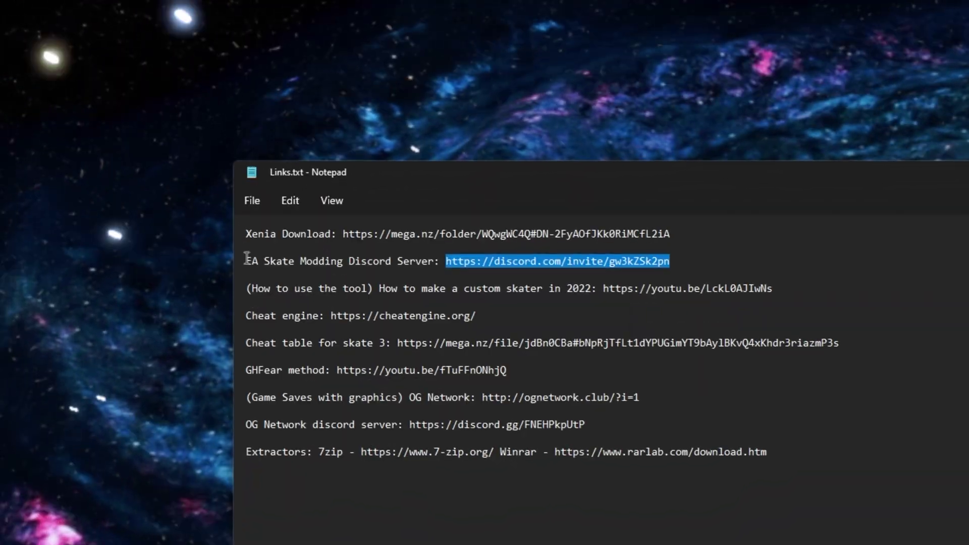
Step: Open the EA Skate Modding Discord server's downloads channel and follow the All Xenia Skate Games link in the links document
{"action": "triple_click", "coordinate": [209, 137]}
{"action": "left_click", "coordinate": [443, 507]}
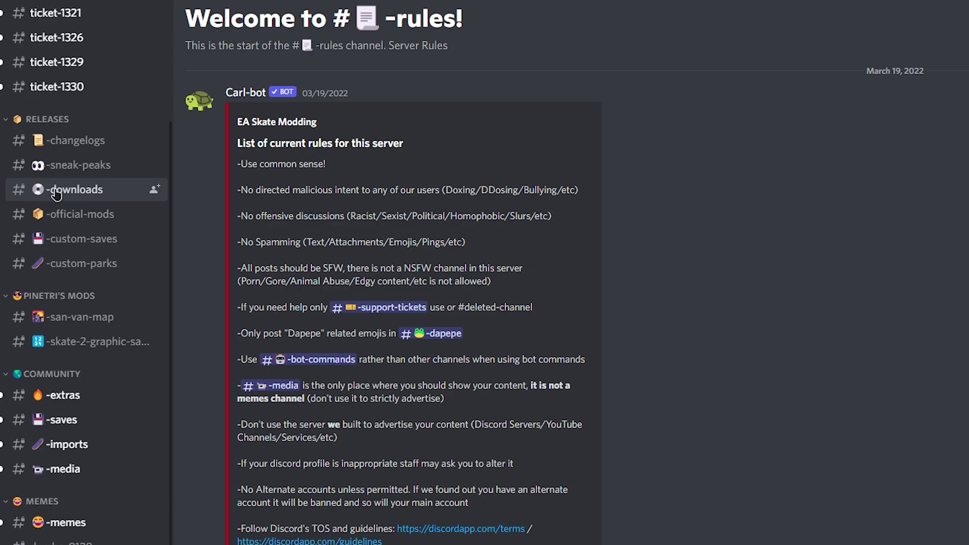
{"action": "left_click", "coordinate": [57, 194]}
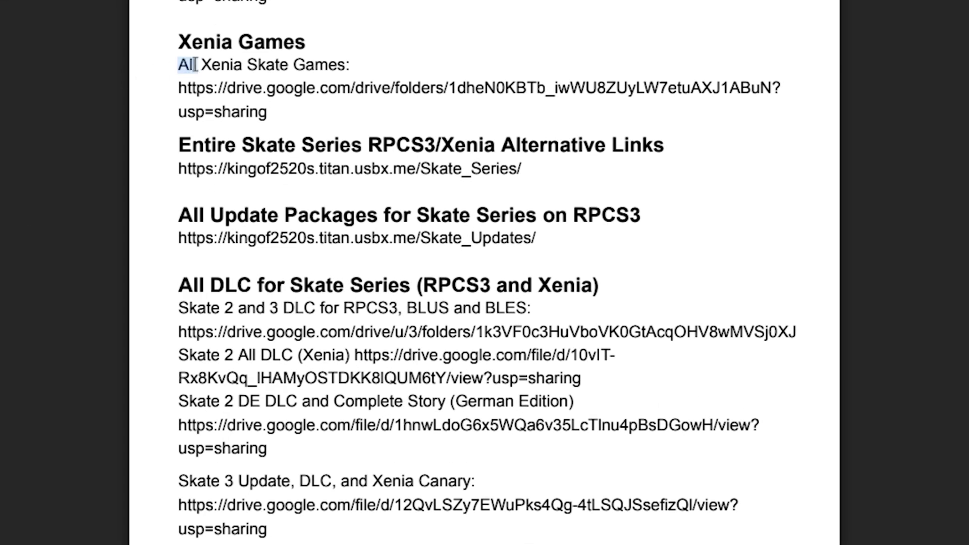
{"action": "left_click", "coordinate": [232, 97]}
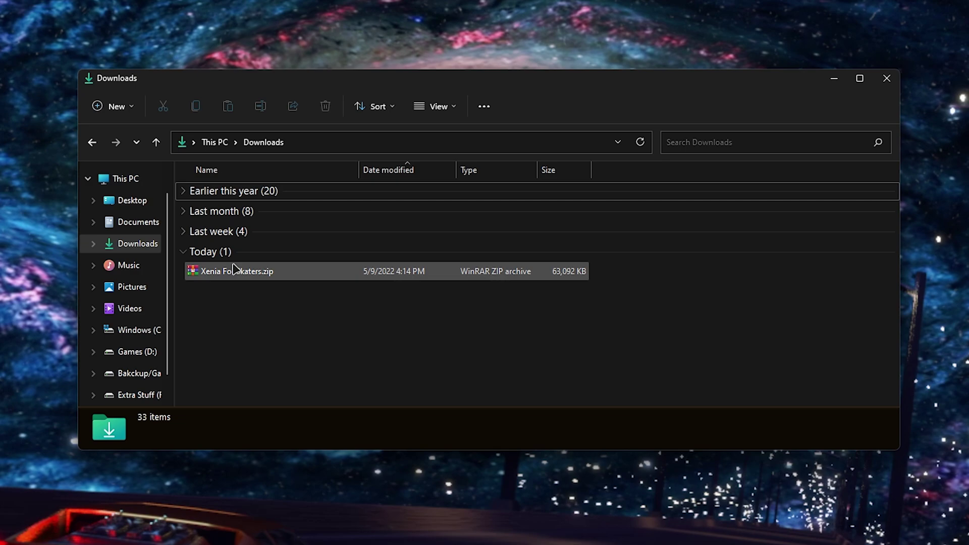
Step: Extract Xenia For Skaters.zip into a Xenia For Skaters folder inside Downloads
{"action": "double_click", "coordinate": [225, 272]}
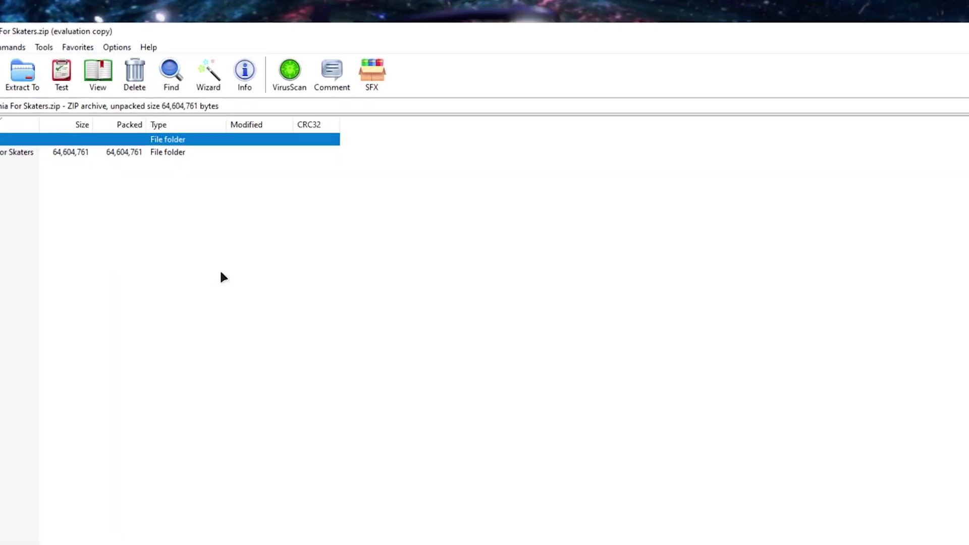
{"action": "left_click", "coordinate": [16, 69]}
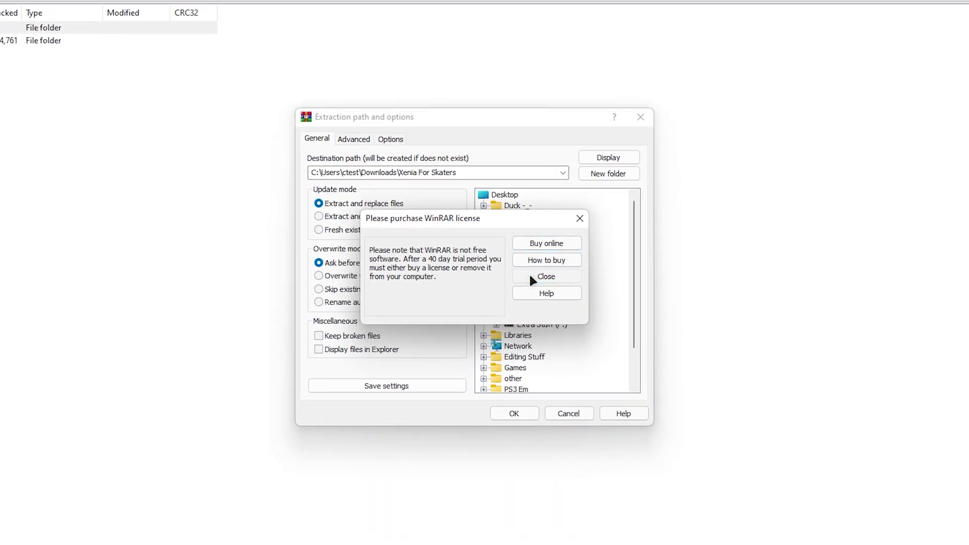
{"action": "left_click", "coordinate": [783, 381]}
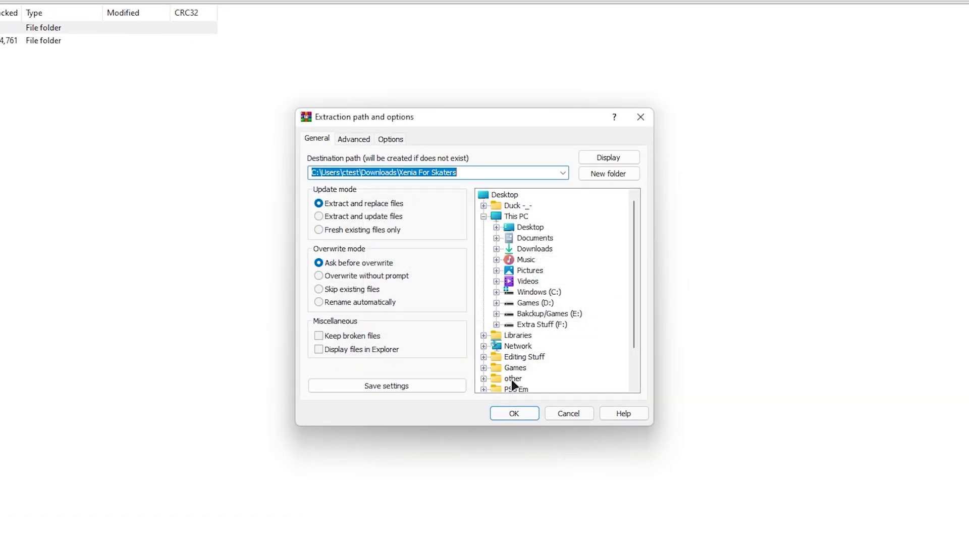
{"action": "left_click", "coordinate": [508, 413]}
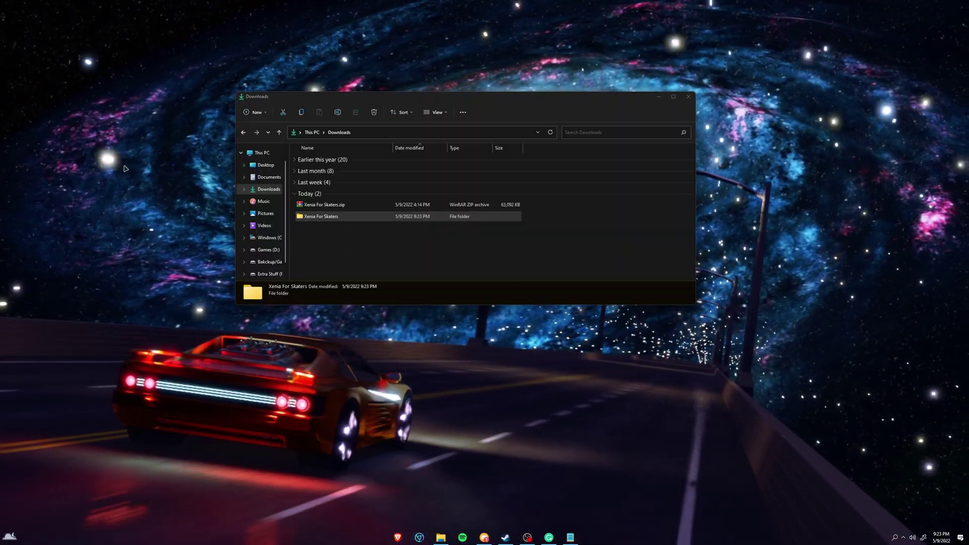
Step: Create a folder named Skate 3 on the desktop
{"action": "right_click", "coordinate": [410, 174]}
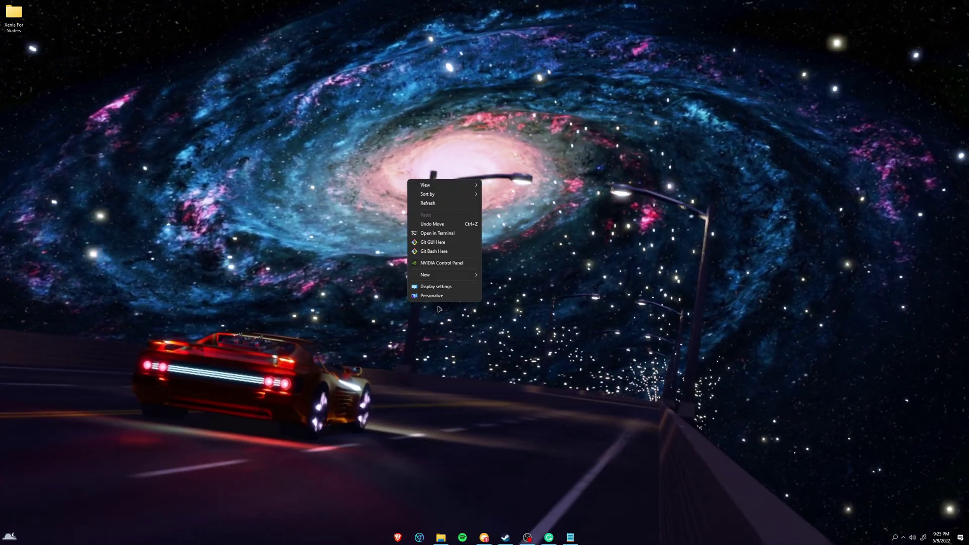
{"action": "mouse_move", "coordinate": [426, 270]}
{"action": "left_click", "coordinate": [500, 277]}
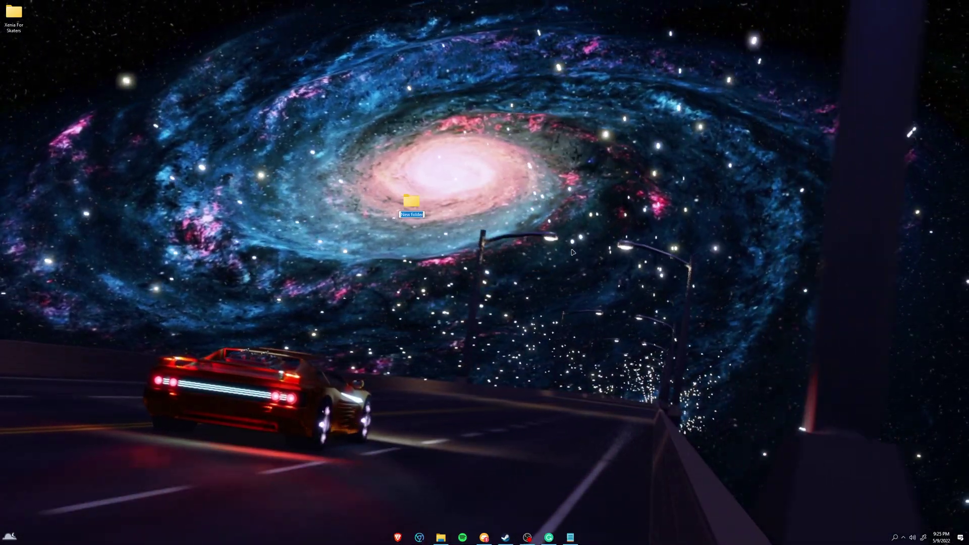
{"action": "type", "text": "Skate 3"}
{"action": "key", "text": "Return"}
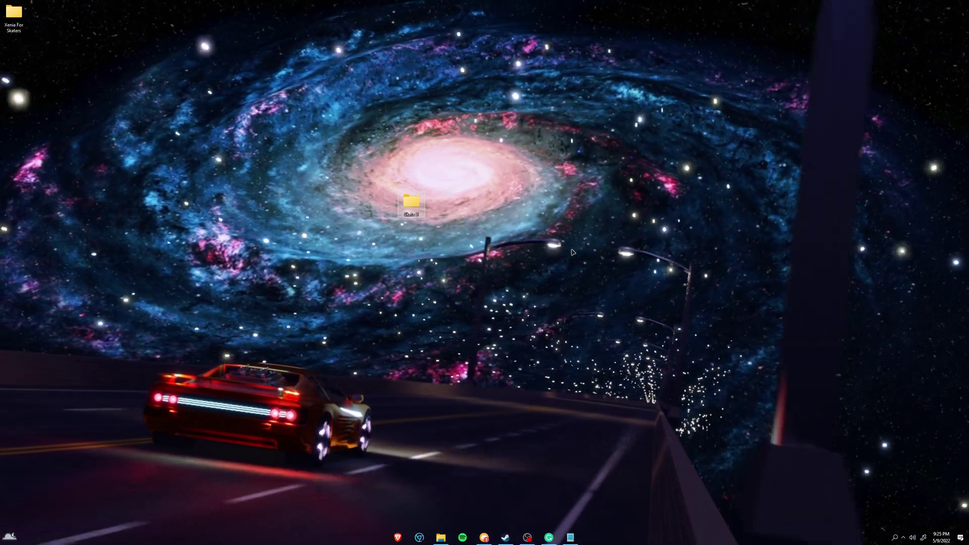
Step: Put the Skate 3 folder inside the Xenia For Skaters folder
{"action": "left_click", "coordinate": [440, 537]}
{"action": "left_click_drag", "start_coordinate": [573, 205], "coordinate": [14, 15]}
{"action": "left_click", "coordinate": [76, 81]}
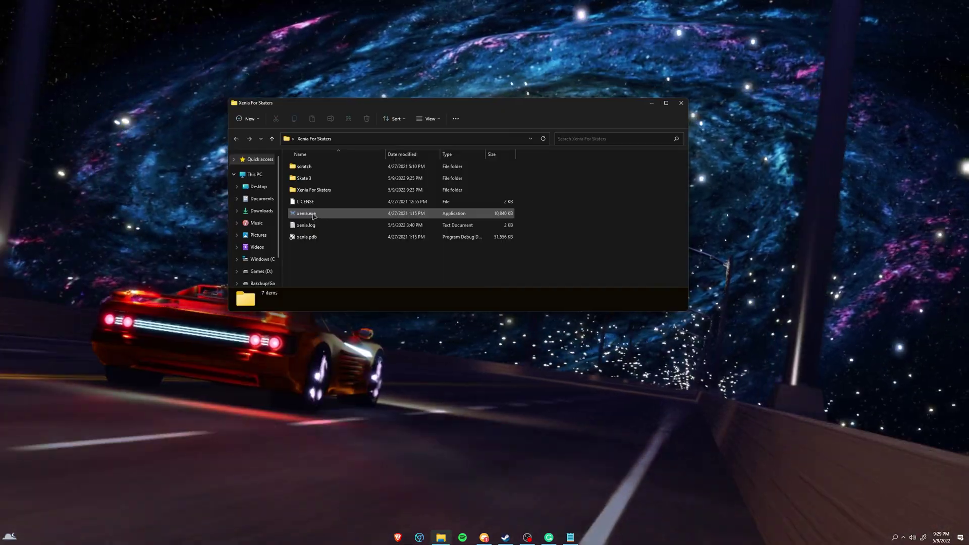
Step: Launch xenia.exe, load c-skate3.iso as a test, and close the emulator window
{"action": "double_click", "coordinate": [313, 216]}
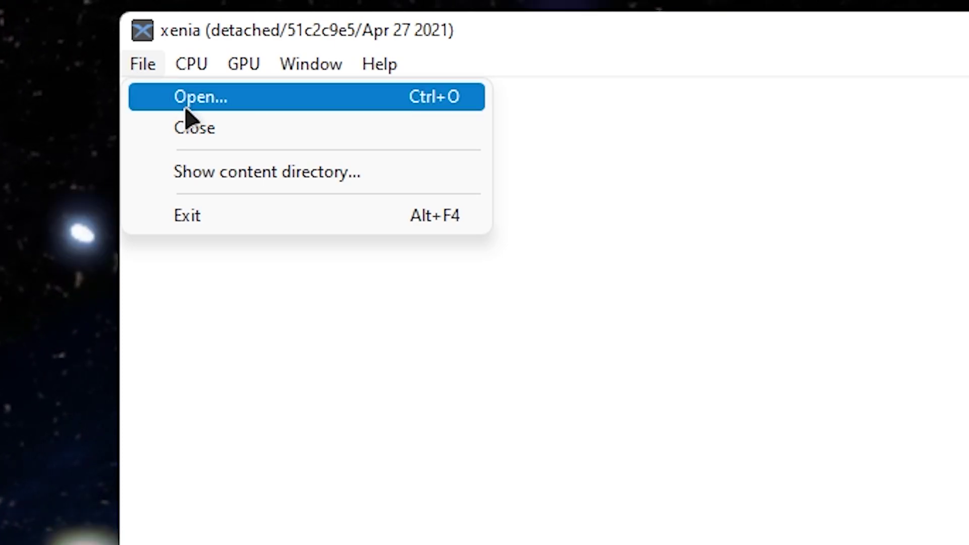
{"action": "left_click", "coordinate": [188, 104]}
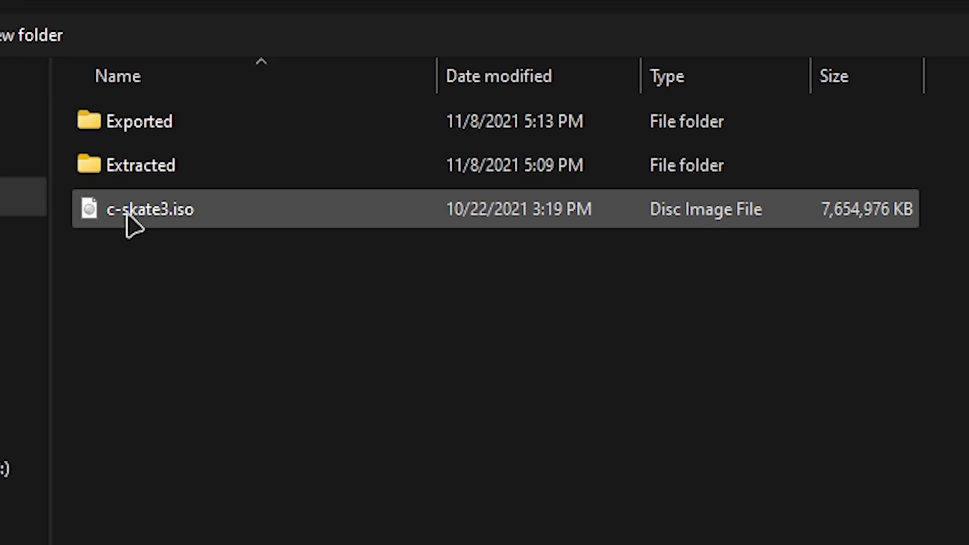
{"action": "double_click", "coordinate": [132, 209]}
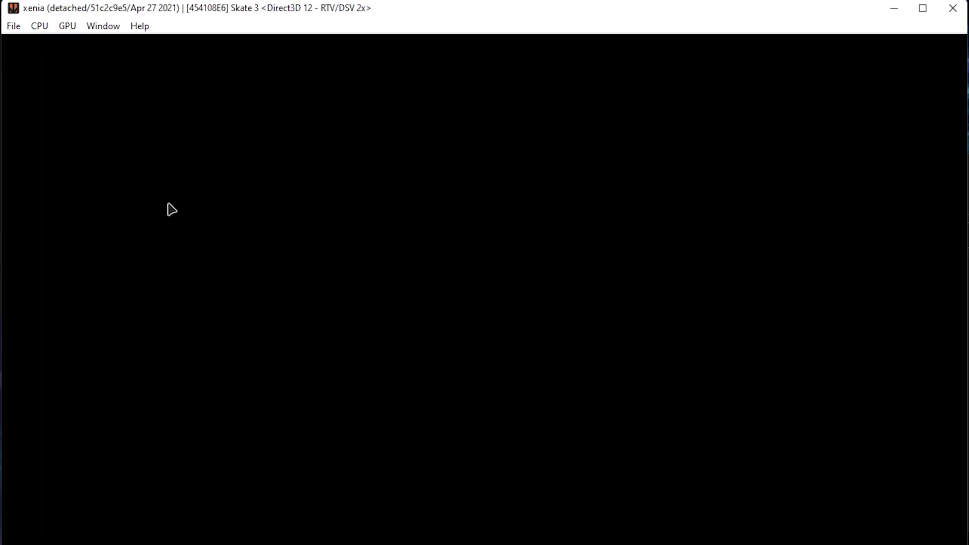
{"action": "left_click", "coordinate": [953, 9]}
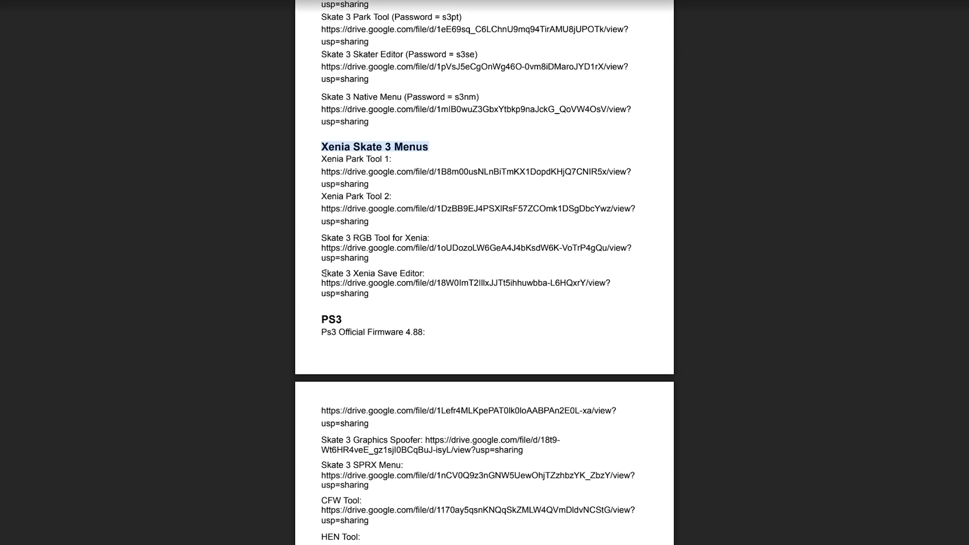
Step: Download the Skate 3 Xenia Save Editor from the links document and extract its archive in Downloads
{"action": "left_click_drag", "start_coordinate": [320, 297], "coordinate": [383, 299]}
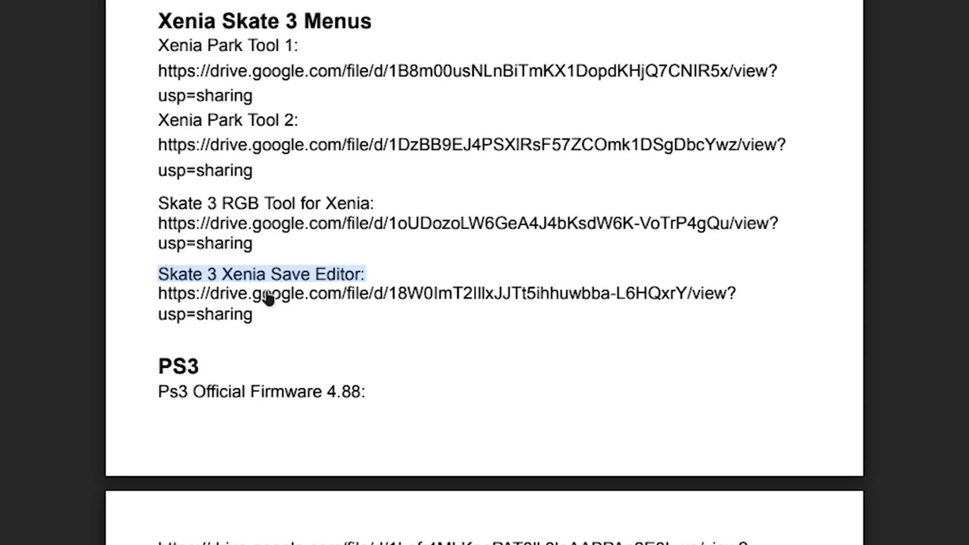
{"action": "left_click", "coordinate": [267, 296]}
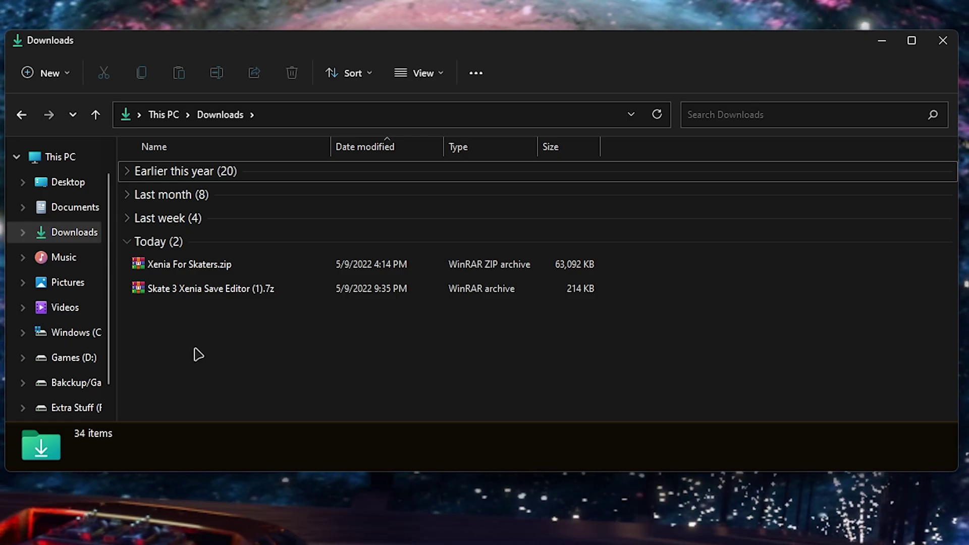
{"action": "double_click", "coordinate": [182, 288]}
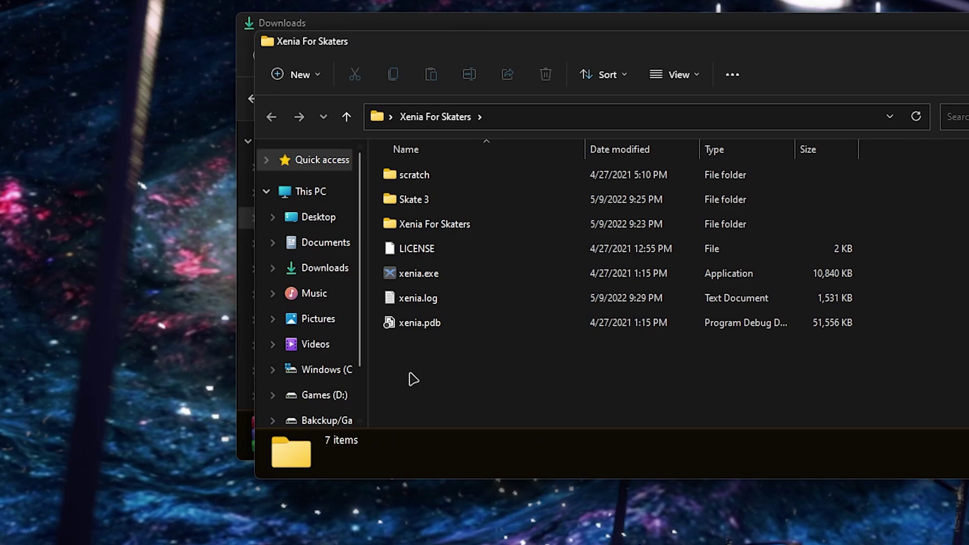
Step: Create a folder named Cheats inside the Xenia For Skaters folder
{"action": "right_click", "coordinate": [430, 381]}
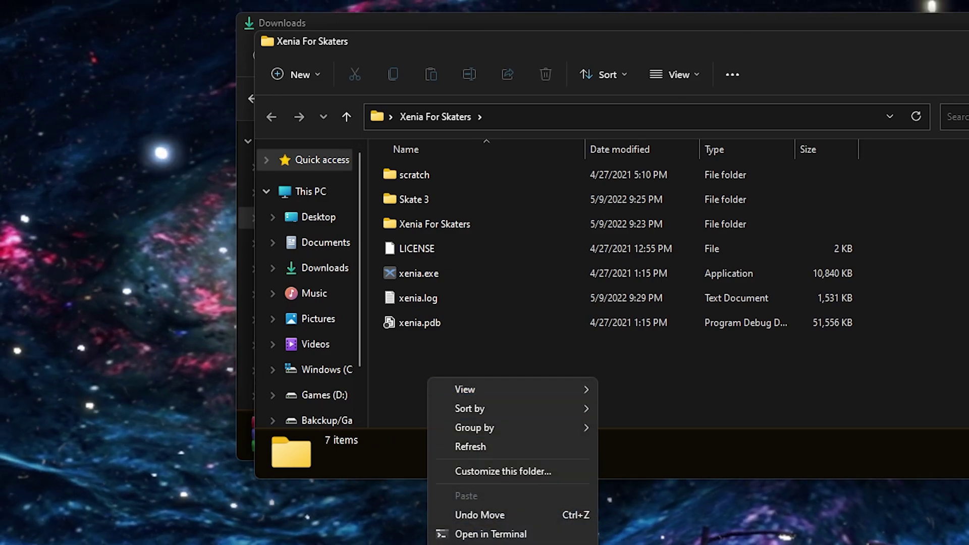
{"action": "left_click", "coordinate": [638, 437]}
{"action": "type", "text": "C"}
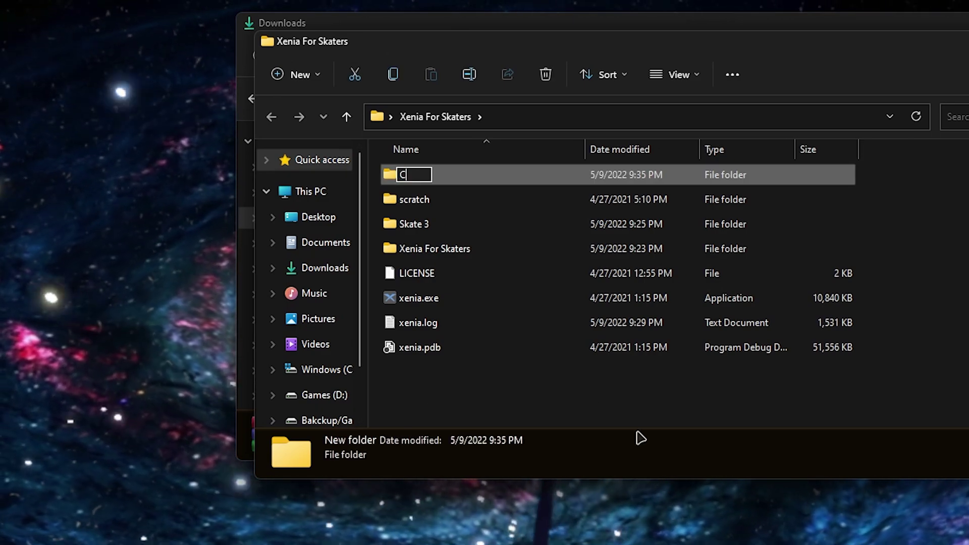
{"action": "type", "text": "heats"}
{"action": "key", "text": "Return"}
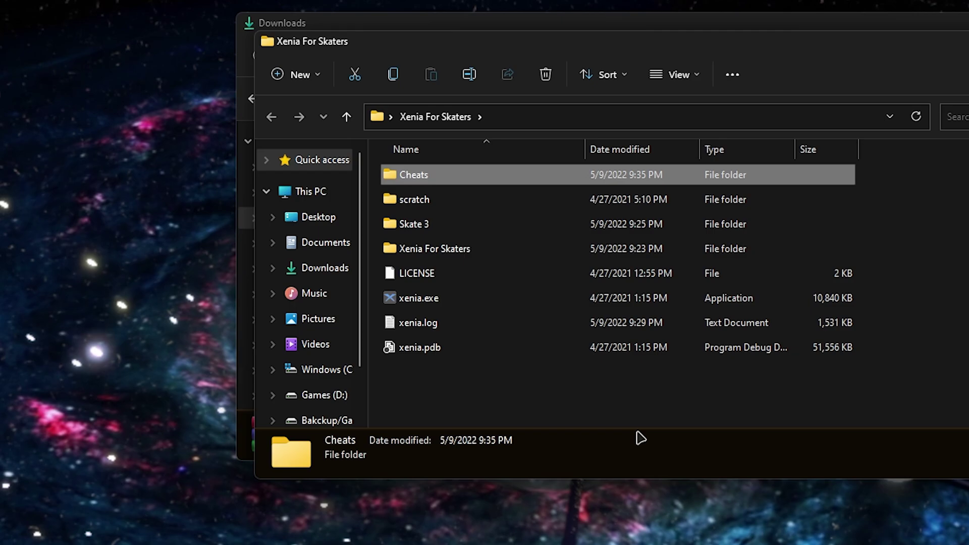
Step: Move the extracted Skate 3 Xenia Save Editor (1) folder from Downloads into the Cheats folder
{"action": "left_click_drag", "start_coordinate": [544, 46], "coordinate": [77, 367]}
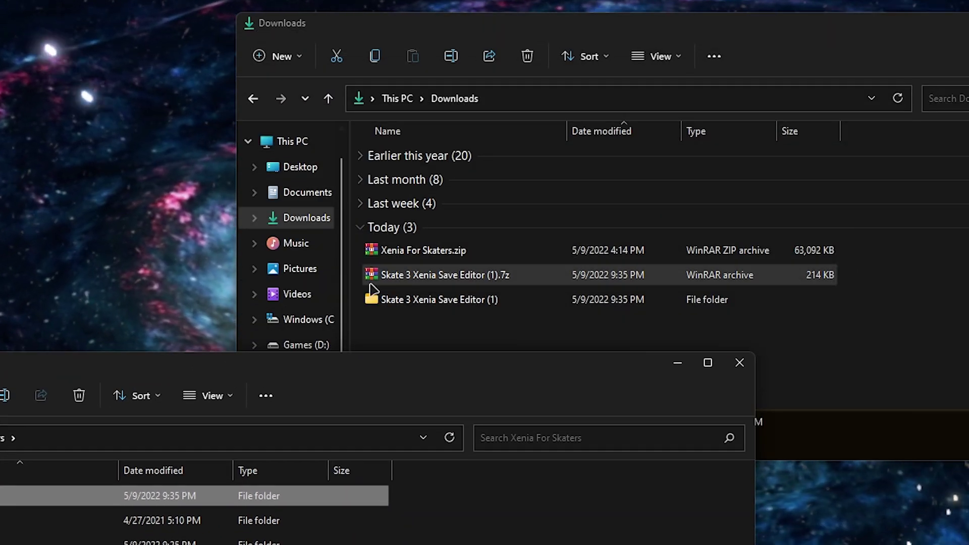
{"action": "left_click_drag", "start_coordinate": [432, 297], "coordinate": [93, 368]}
{"action": "left_click", "coordinate": [256, 404]}
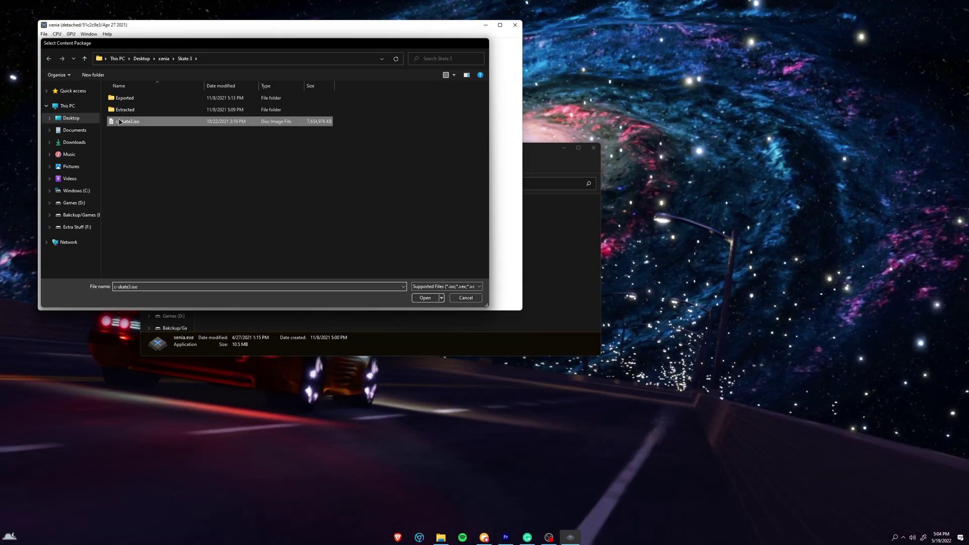
Step: Load c-skate3.iso in Xenia and place the Skate 3 Xenia Save Editor window beside the skater, clearing away the folder window
{"action": "double_click", "coordinate": [119, 117]}
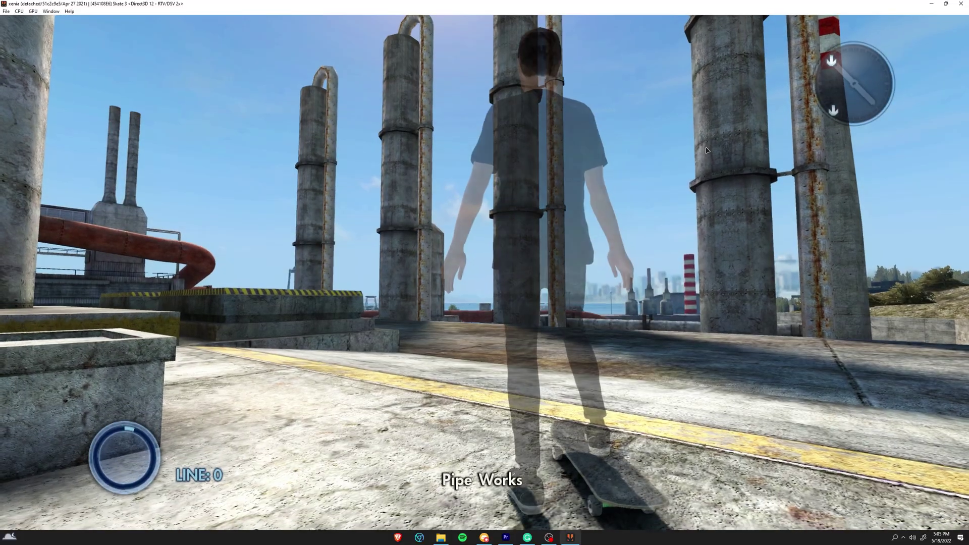
{"action": "key", "text": "alt+Tab"}
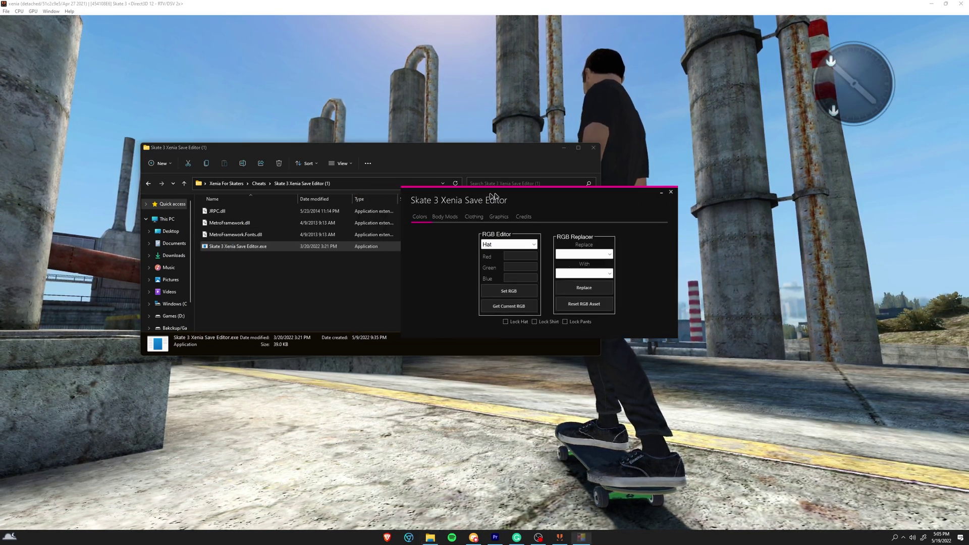
{"action": "left_click_drag", "start_coordinate": [493, 196], "coordinate": [692, 161]}
{"action": "left_click", "coordinate": [592, 149]}
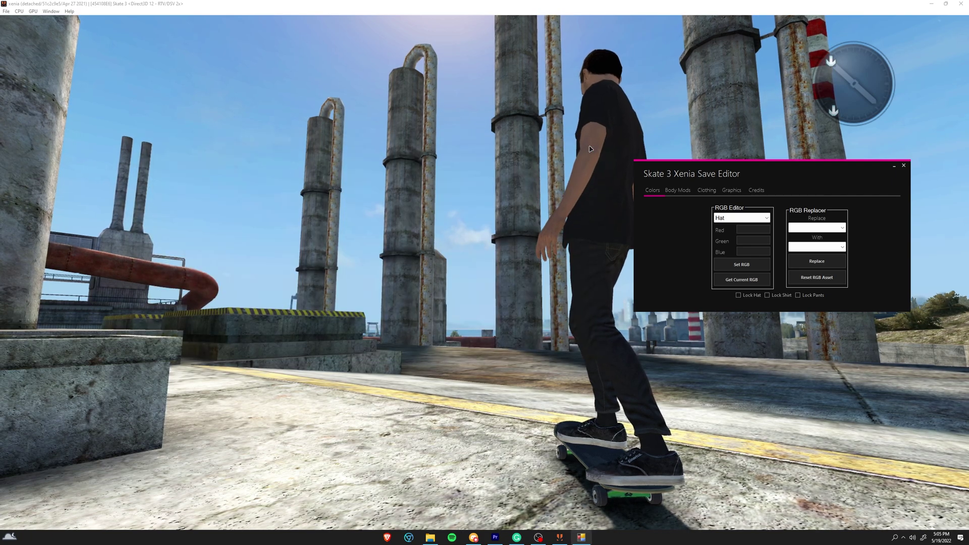
Step: Open the first skater of the team for editing from the in-game menu
{"action": "key", "text": "Escape"}
{"action": "key", "text": "Down"}
{"action": "key", "text": "Return"}
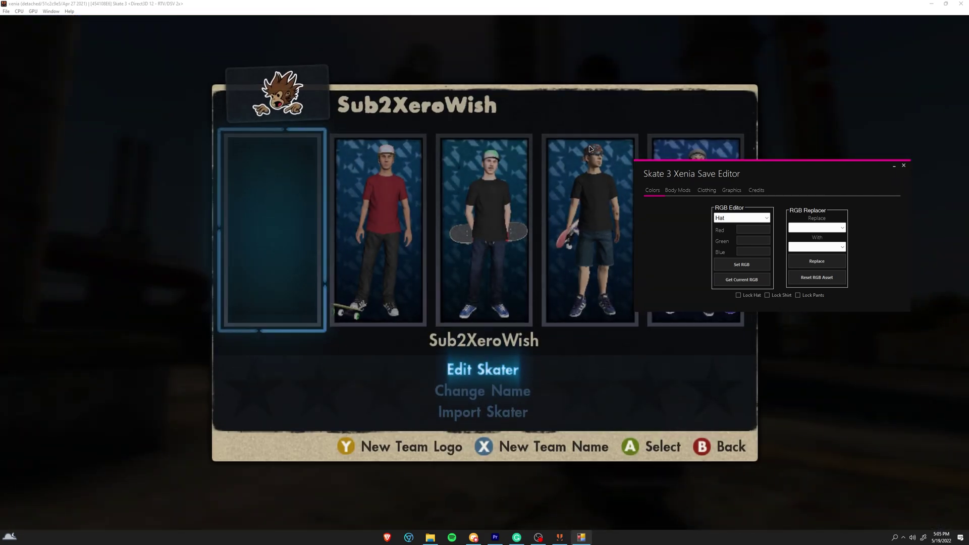
{"action": "key", "text": "Return"}
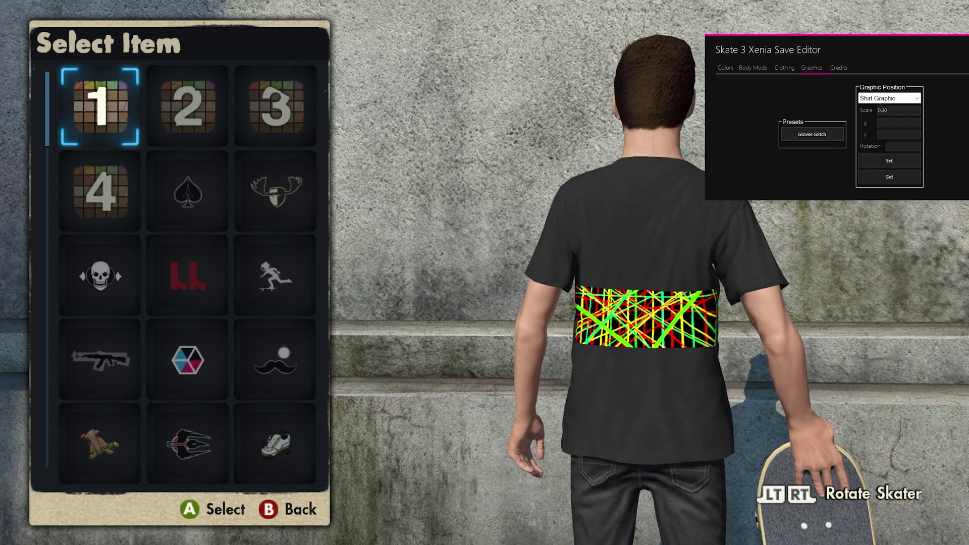
Step: Choose the first entry in the item selection and apply a mouth fullness of 33 with the save editor's body mods
{"action": "key", "text": "Return"}
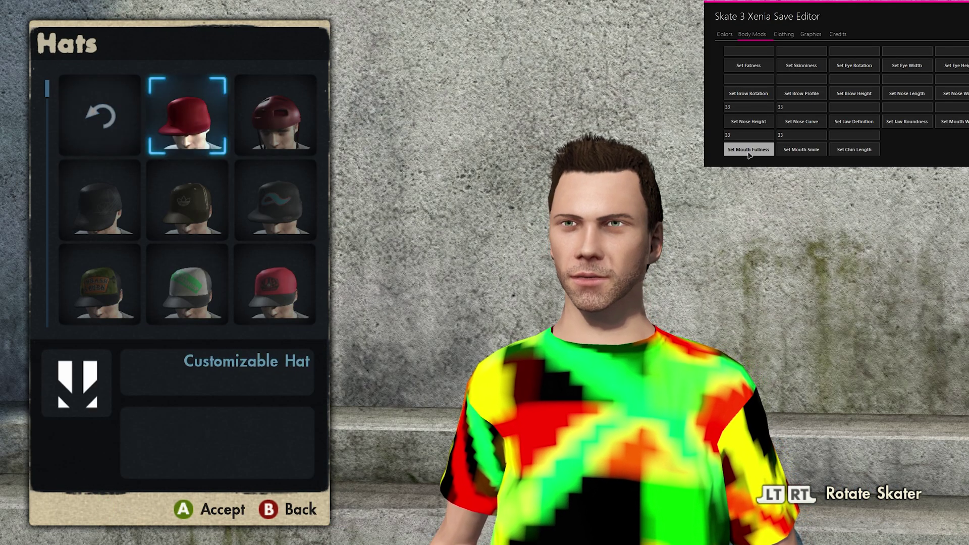
{"action": "left_click", "coordinate": [749, 151]}
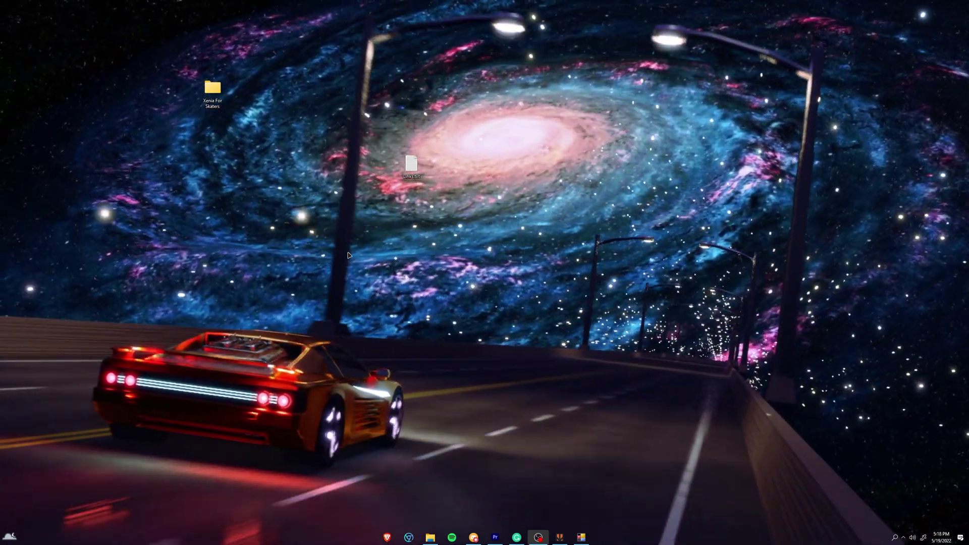
Step: Open the custom skater tutorial video linked in Links.txt in the browser and skip ahead to its Colors Tab chapter
{"action": "double_click", "coordinate": [410, 166]}
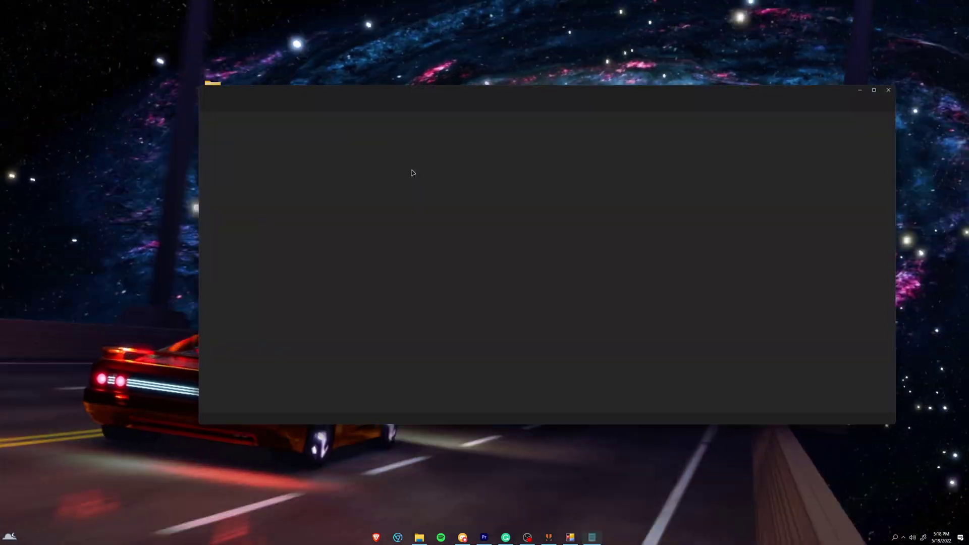
{"action": "left_click_drag", "start_coordinate": [373, 142], "coordinate": [456, 146]}
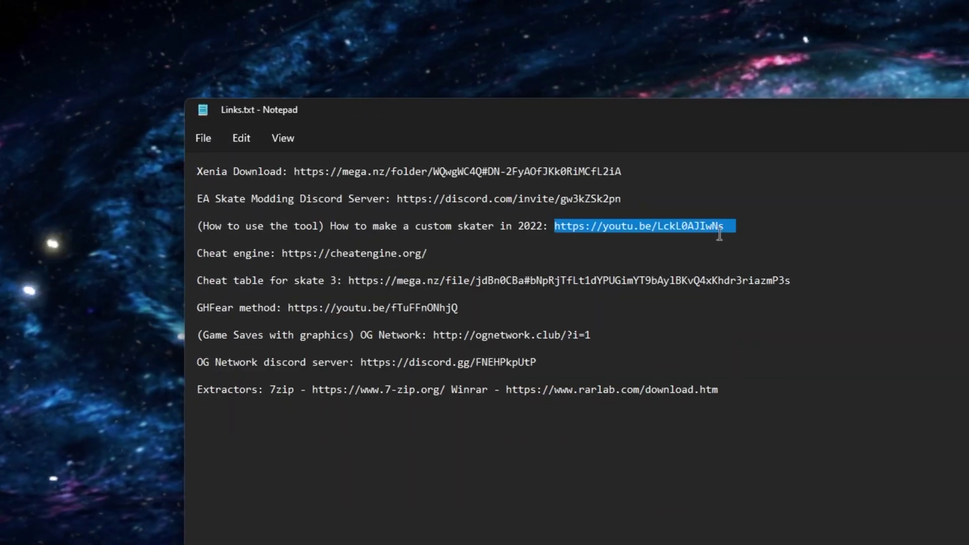
{"action": "left_click_drag", "start_coordinate": [719, 235], "coordinate": [724, 233]}
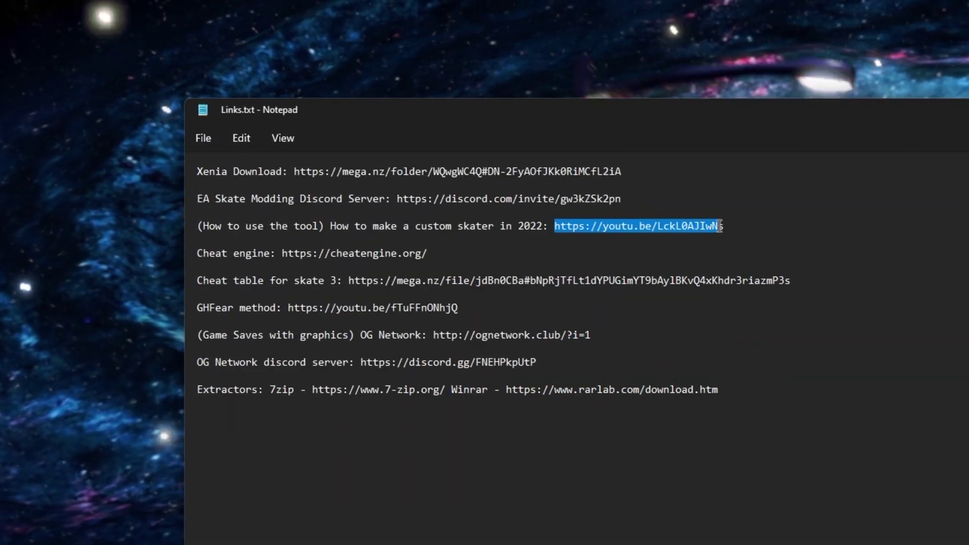
{"action": "key", "text": "ctrl+c"}
{"action": "key", "text": "alt+Tab"}
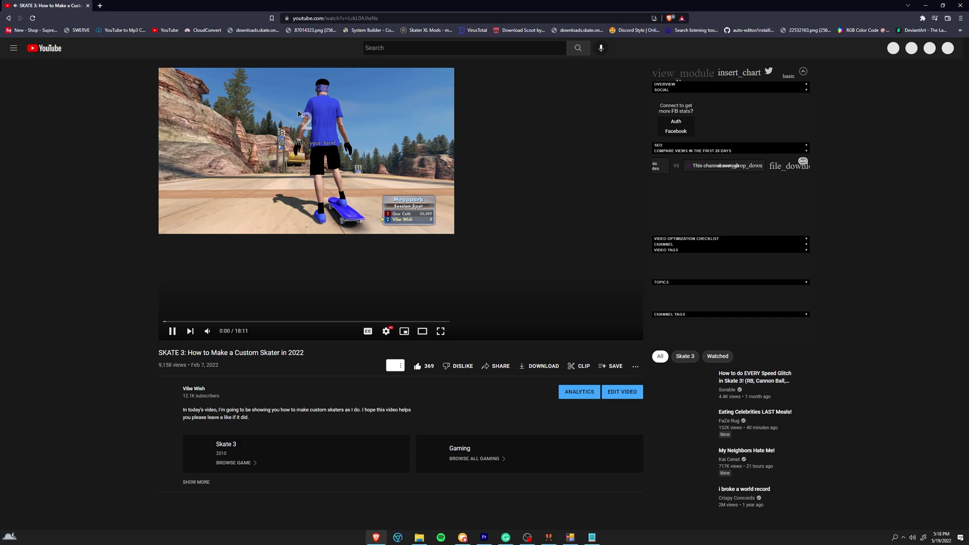
{"action": "left_click", "coordinate": [252, 321]}
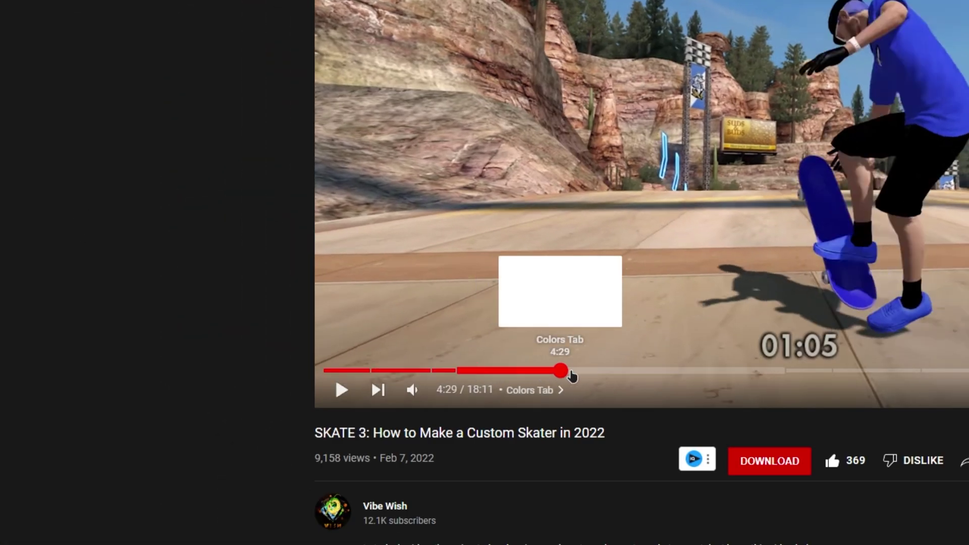
{"action": "left_click_drag", "start_coordinate": [572, 376], "coordinate": [549, 371]}
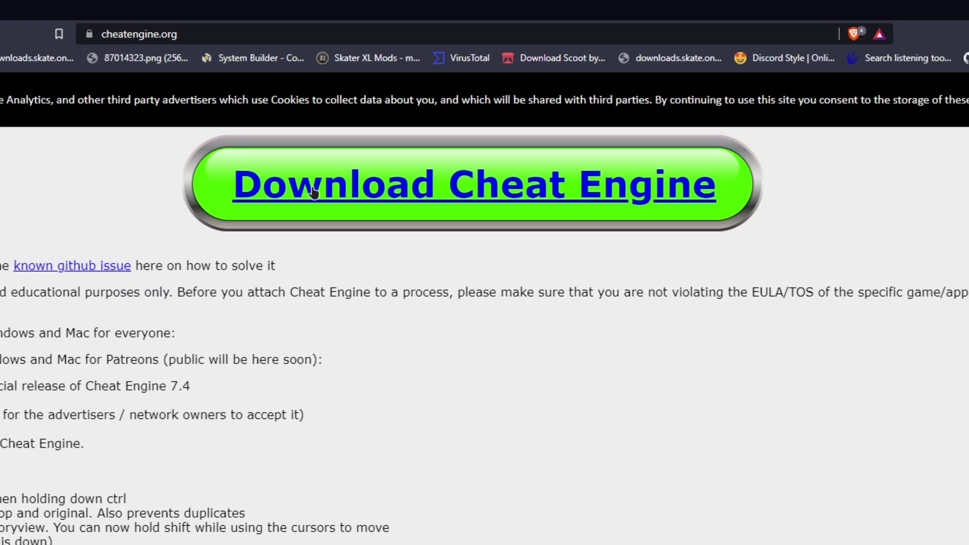
Step: Download Cheat Engine from cheatengine.org and start its setup with English as the installation language
{"action": "left_click", "coordinate": [313, 191]}
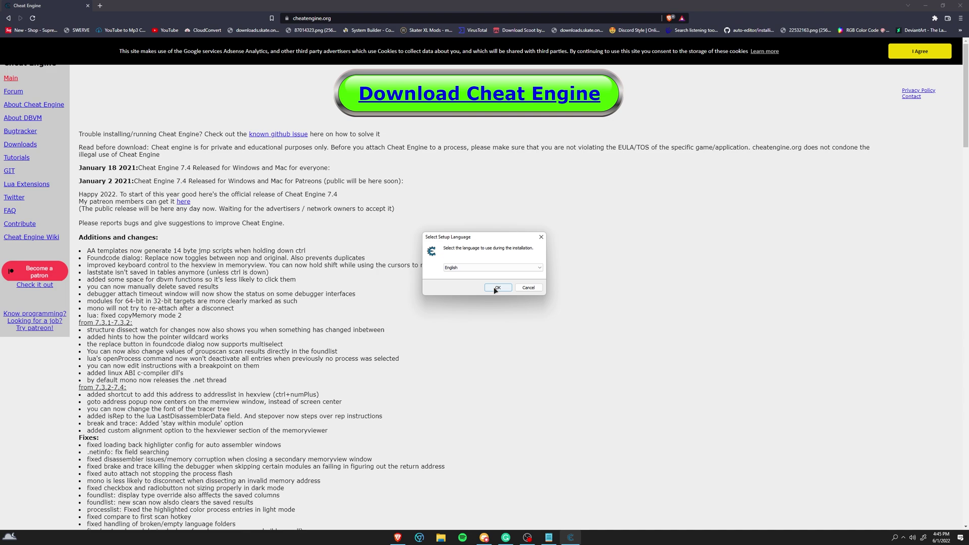
{"action": "left_click", "coordinate": [497, 288]}
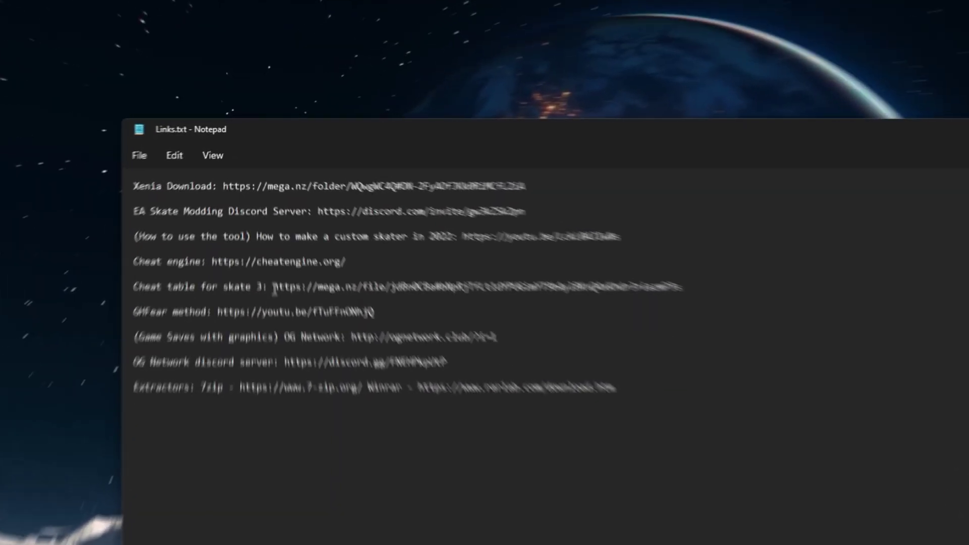
Step: Get the Skate 3 cheat table link from Links.txt and move Cheatengine_skate3.CT into the Cheats folder of Xenia For Skaters using Explorer
{"action": "left_click_drag", "start_coordinate": [274, 216], "coordinate": [198, 217]}
{"action": "left_click_drag", "start_coordinate": [277, 302], "coordinate": [662, 307]}
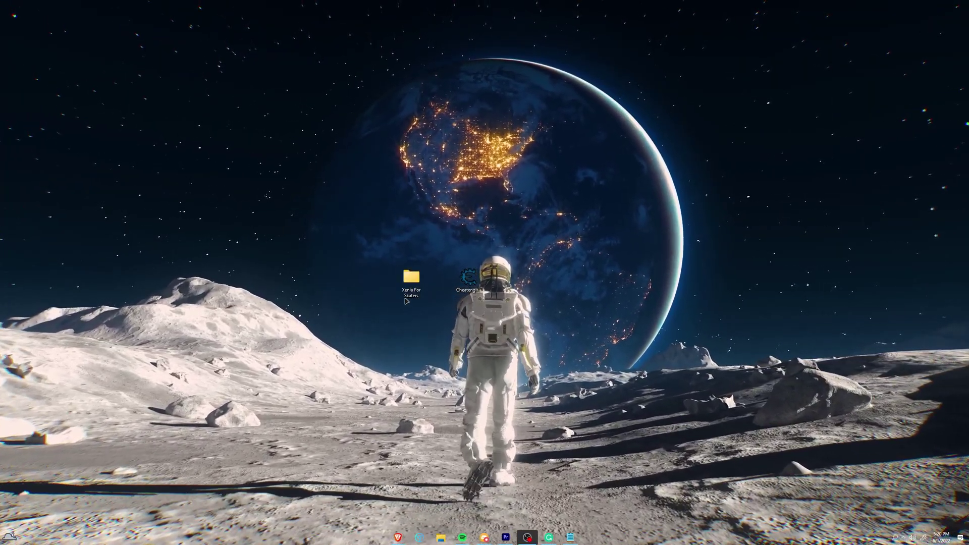
{"action": "double_click", "coordinate": [406, 297]}
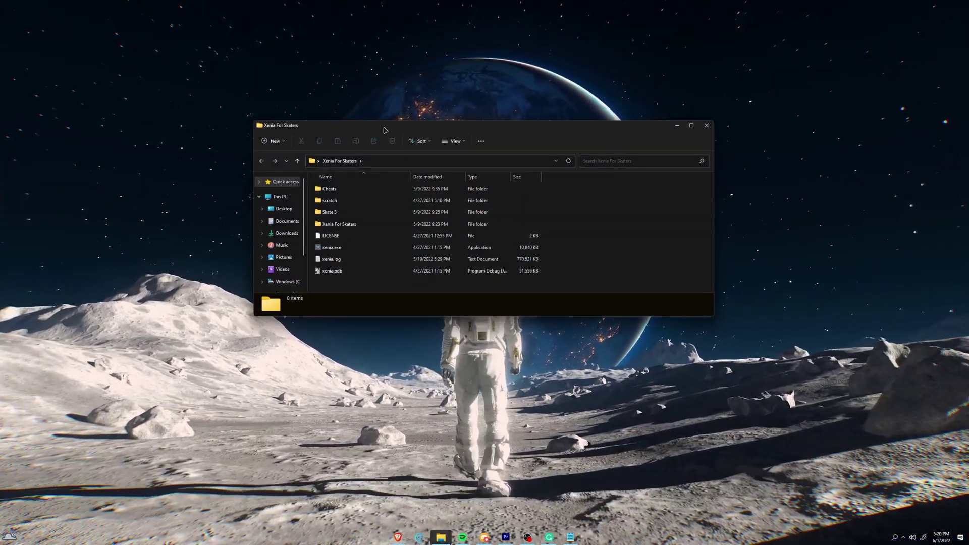
{"action": "left_click_drag", "start_coordinate": [385, 130], "coordinate": [206, 37]}
{"action": "double_click", "coordinate": [171, 94]}
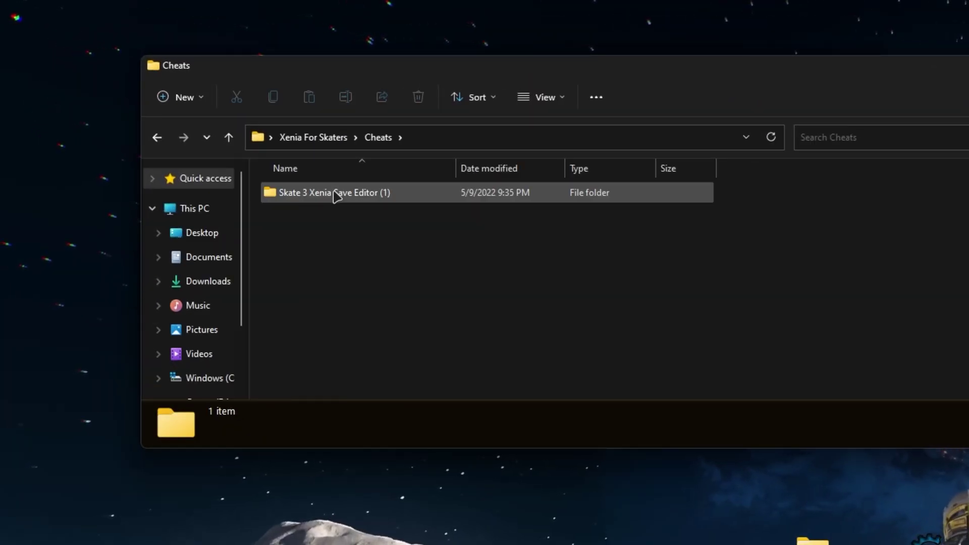
{"action": "left_click_drag", "start_coordinate": [461, 281], "coordinate": [461, 281]}
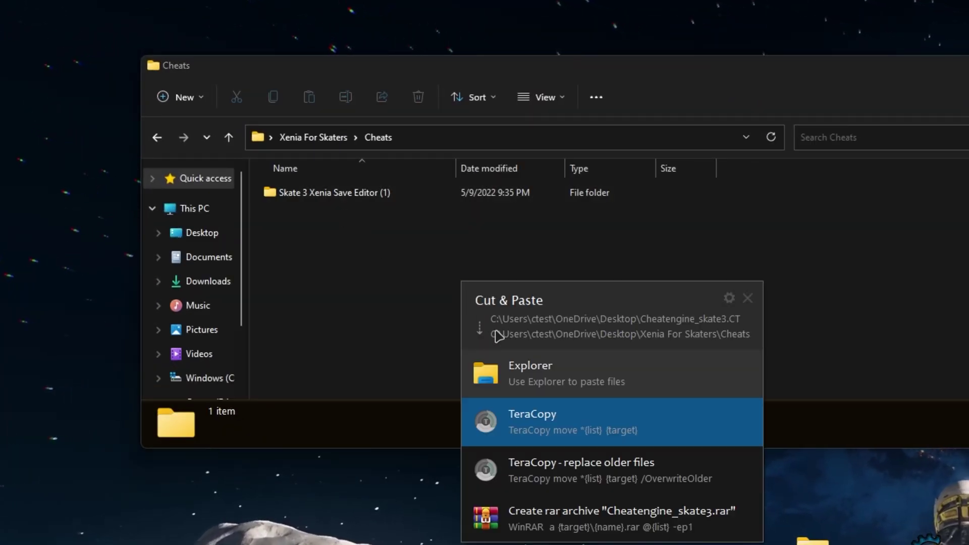
{"action": "left_click", "coordinate": [544, 380]}
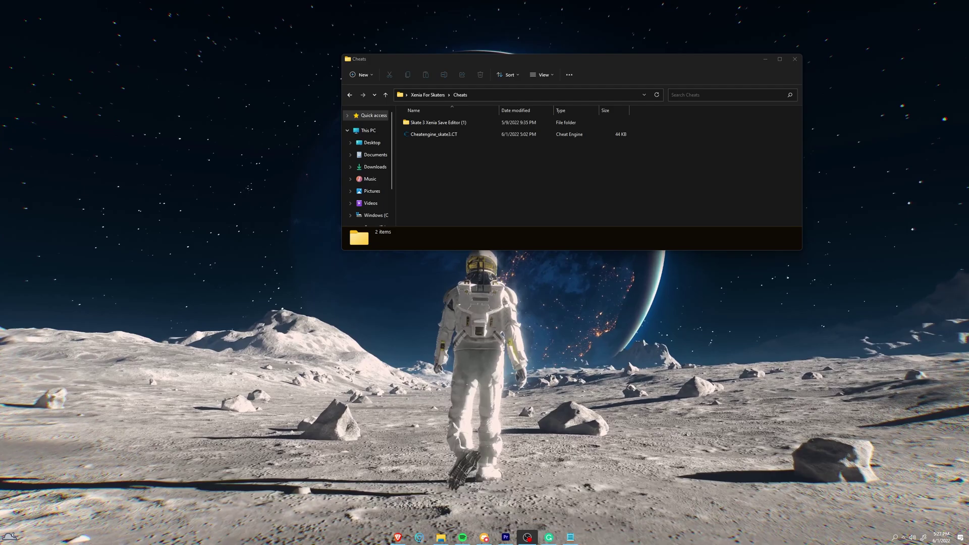
Step: Load Cheatengine_skate3.CT from the Cheats folder in Cheat Engine and go through the program's General Settings
{"action": "left_click", "coordinate": [418, 297]}
{"action": "double_click", "coordinate": [429, 134]}
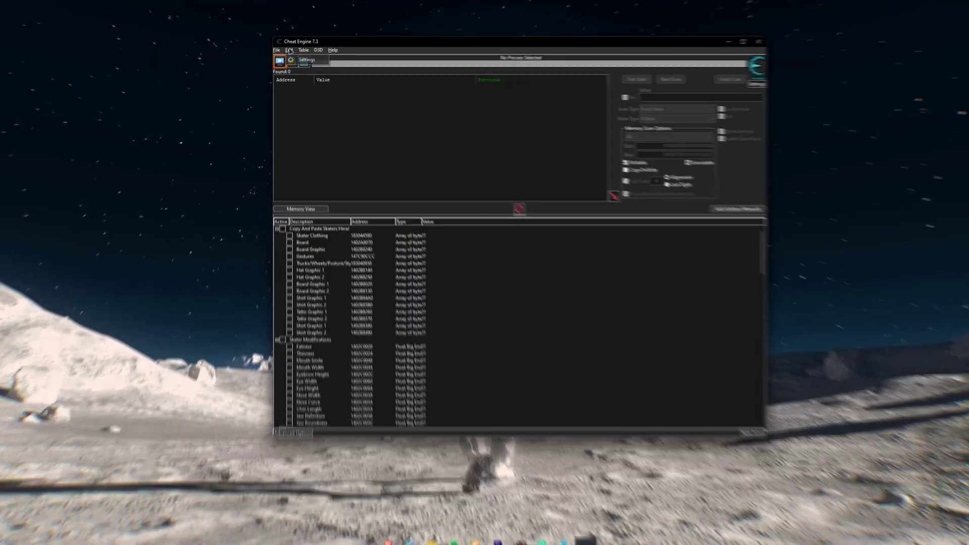
{"action": "left_click", "coordinate": [290, 51]}
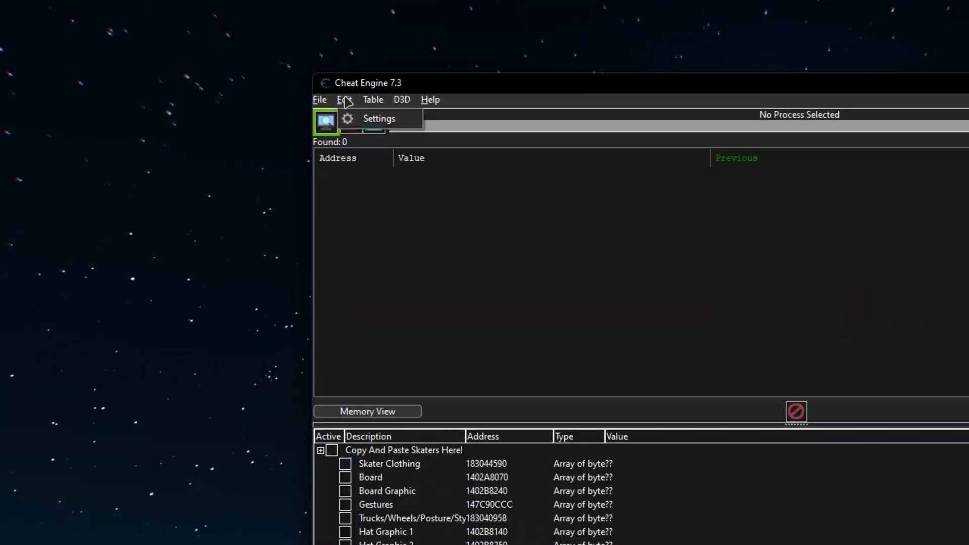
{"action": "left_click", "coordinate": [355, 121]}
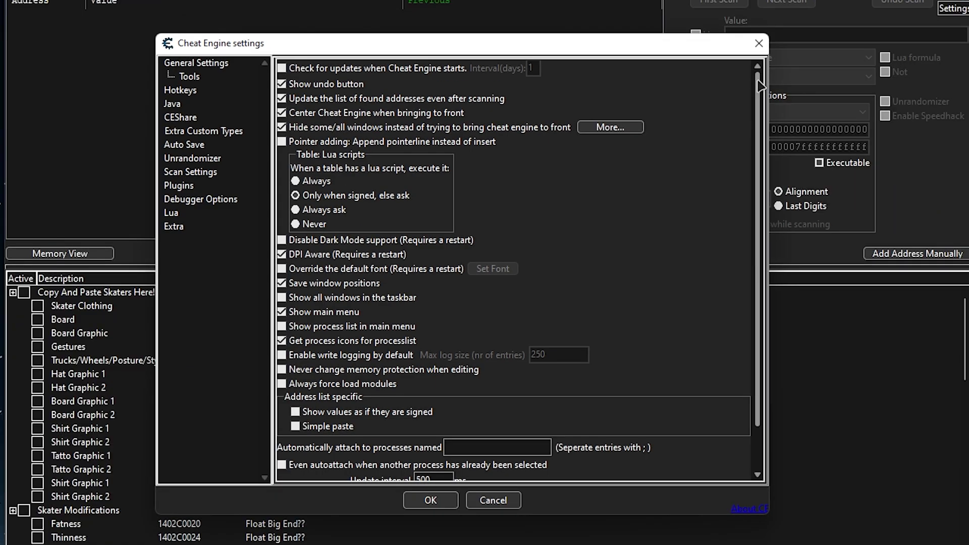
{"action": "scroll", "coordinate": [782, 80], "scroll_direction": "down", "scroll_amount": 1}
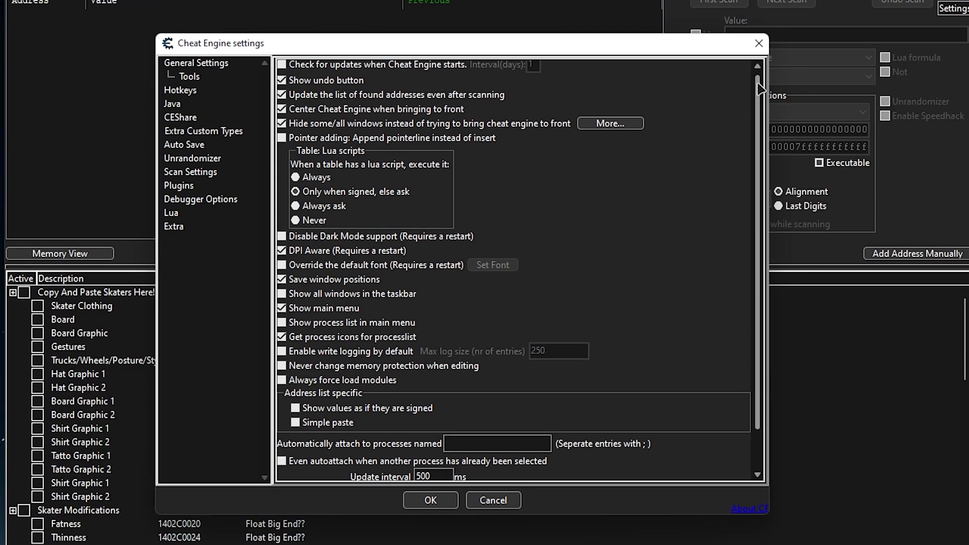
{"action": "left_click_drag", "start_coordinate": [762, 96], "coordinate": [769, 129]}
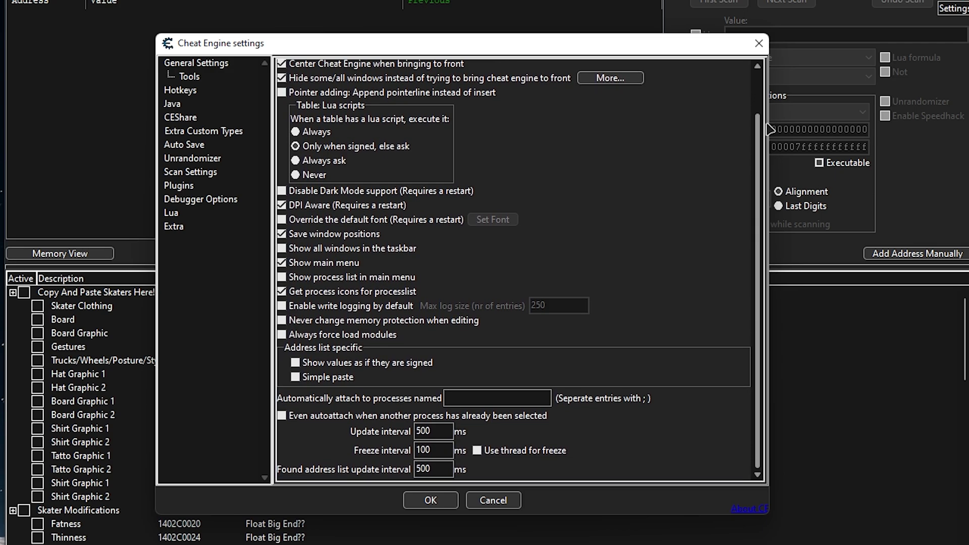
Step: Check the Extra Custom Types, Scan Settings, Debugger Options and Lua pages, and accept the Cheat Engine settings
{"action": "left_click", "coordinate": [184, 132]}
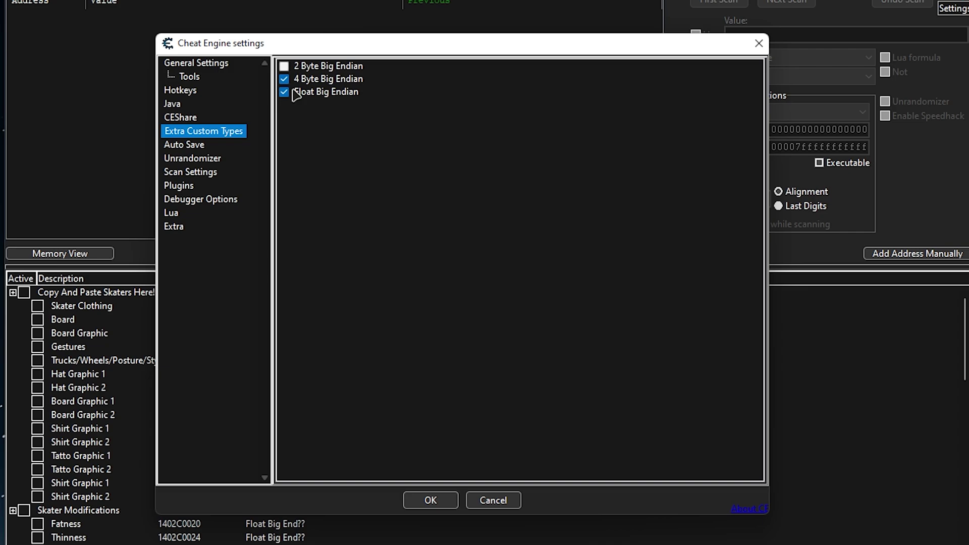
{"action": "left_click", "coordinate": [204, 173]}
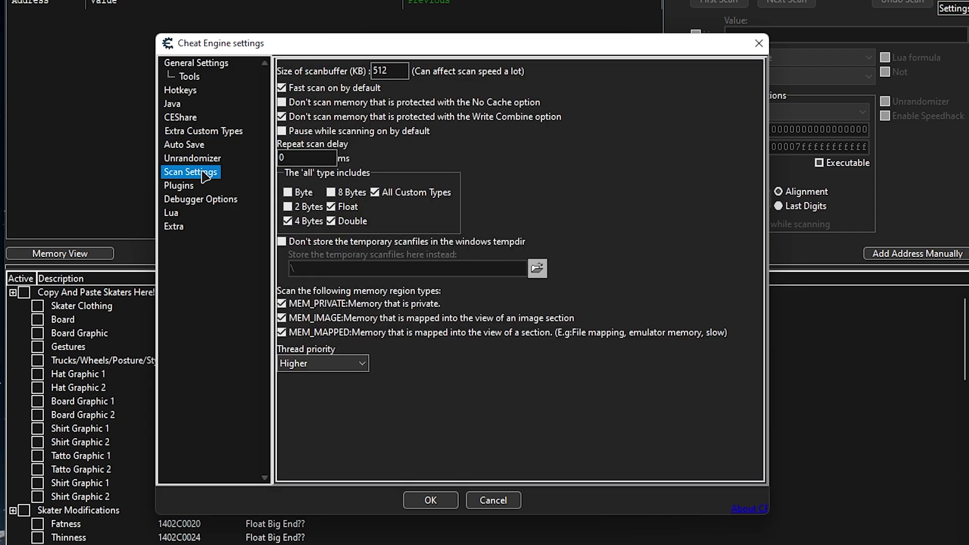
{"action": "left_click", "coordinate": [194, 202]}
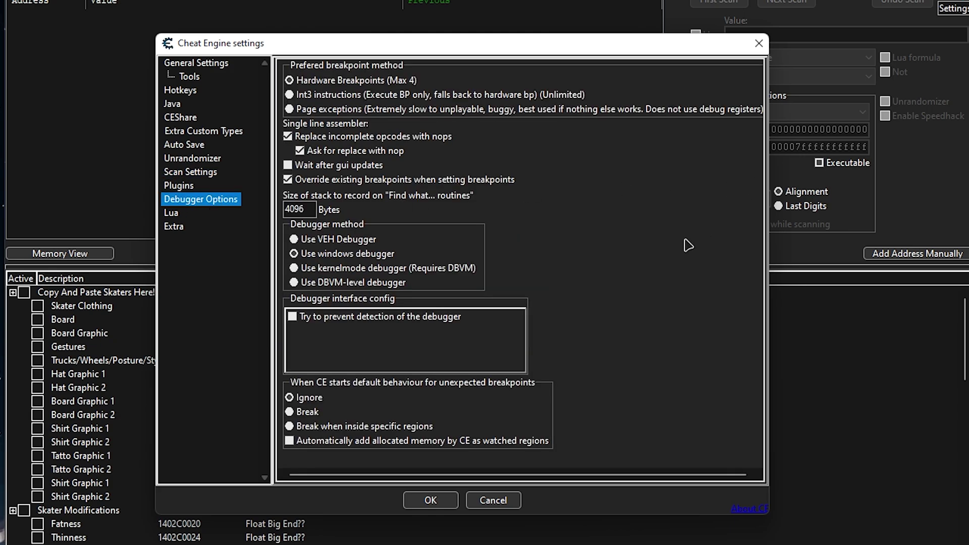
{"action": "left_click", "coordinate": [170, 215]}
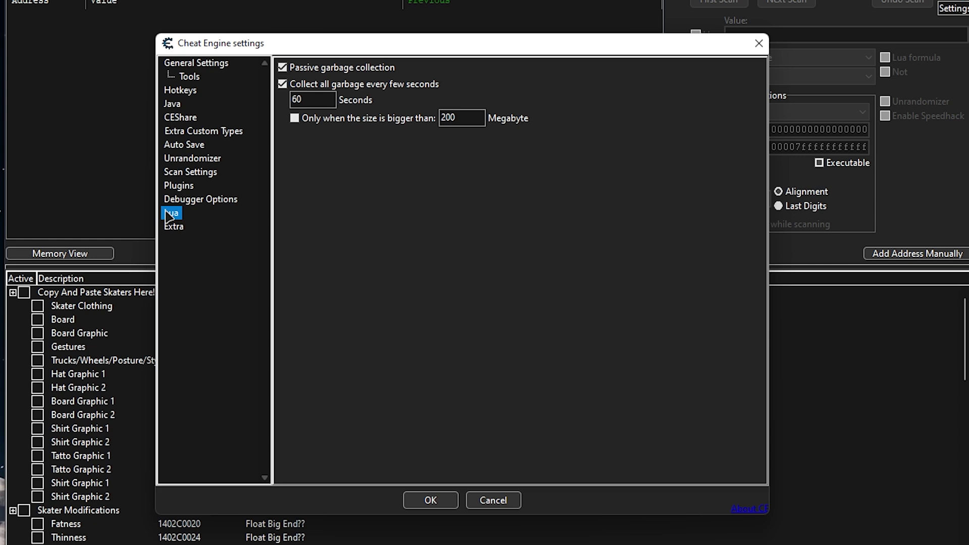
{"action": "left_click", "coordinate": [429, 500]}
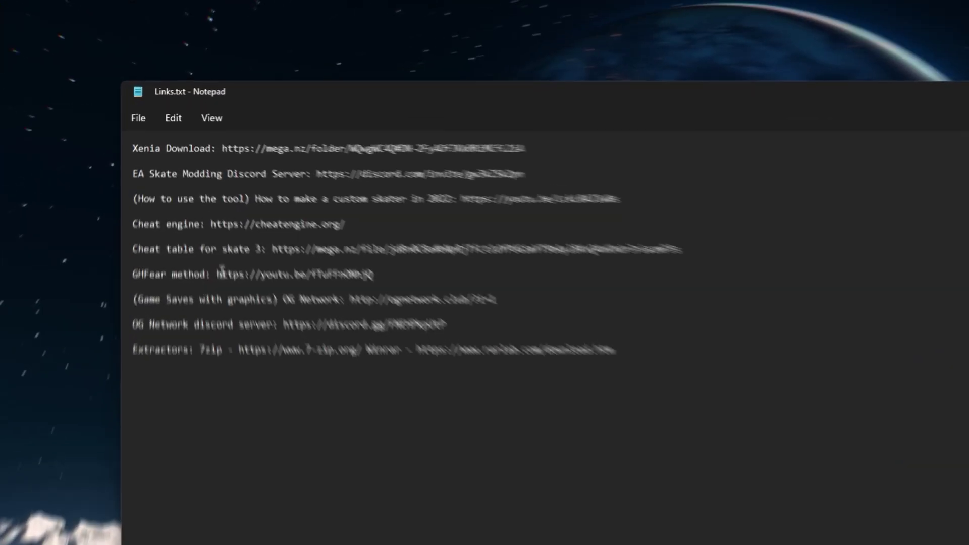
Step: View the GHFear graphics creator video linked in Links.txt and browse the downloadable graphic save files on OG Network
{"action": "left_click_drag", "start_coordinate": [203, 199], "coordinate": [208, 198]}
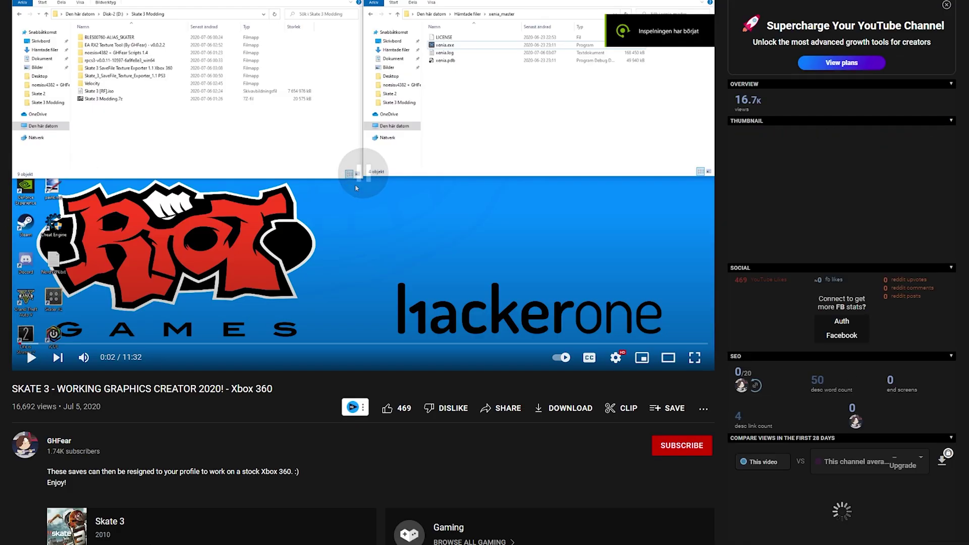
{"action": "scroll", "coordinate": [67, 307], "scroll_direction": "down", "scroll_amount": 4}
{"action": "left_click", "coordinate": [66, 303]}
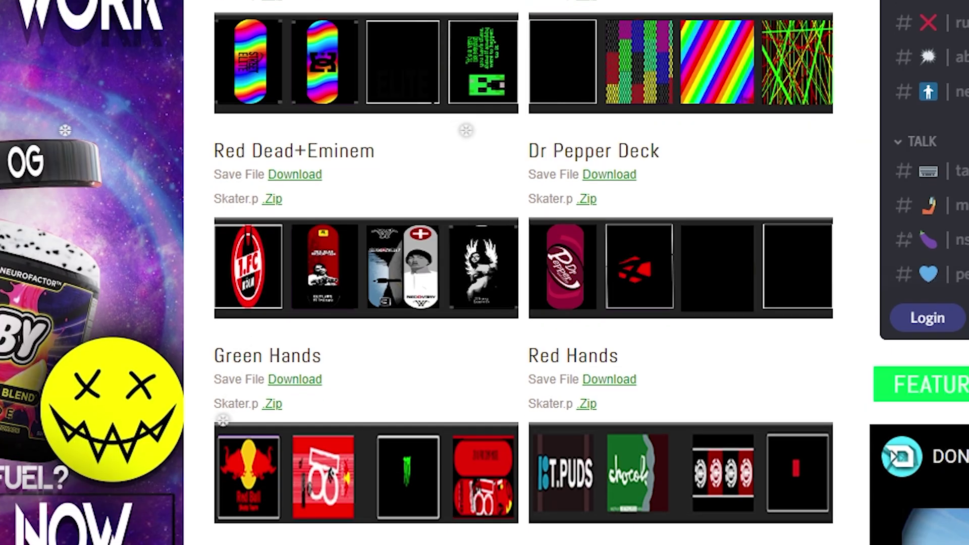
{"action": "scroll", "coordinate": [523, 273], "scroll_direction": "down", "scroll_amount": 5}
{"action": "scroll", "coordinate": [522, 272], "scroll_direction": "down", "scroll_amount": 15}
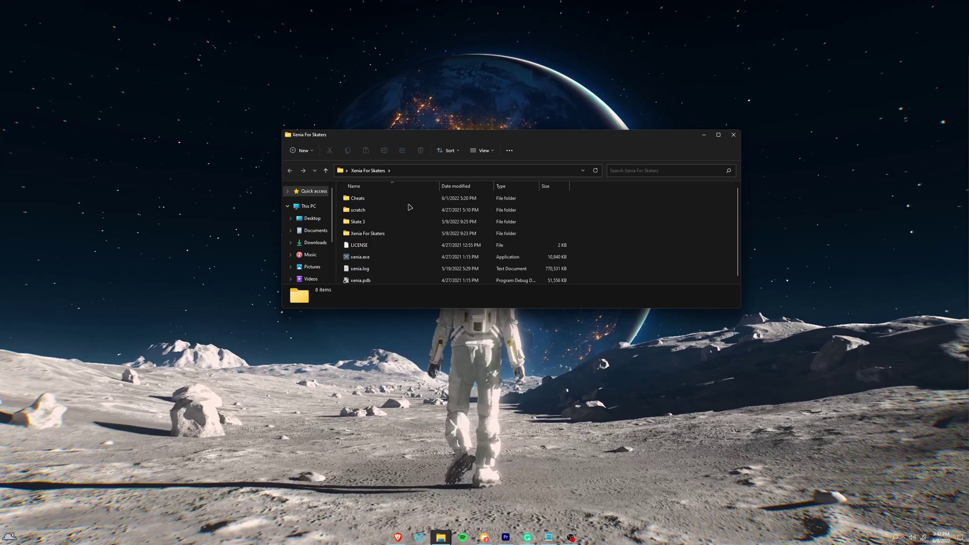
Step: Launch xenia.exe, show its content directory and open the ALIAS_SKATER save folder inside 454108E6\00000001
{"action": "left_click", "coordinate": [369, 257]}
{"action": "double_click", "coordinate": [370, 259]}
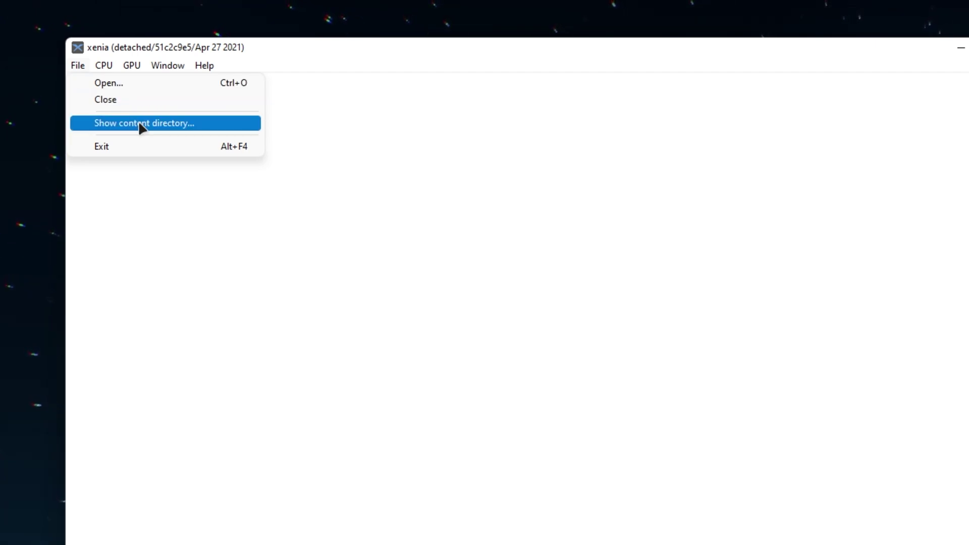
{"action": "left_click", "coordinate": [142, 124]}
{"action": "double_click", "coordinate": [198, 203]}
{"action": "double_click", "coordinate": [200, 203]}
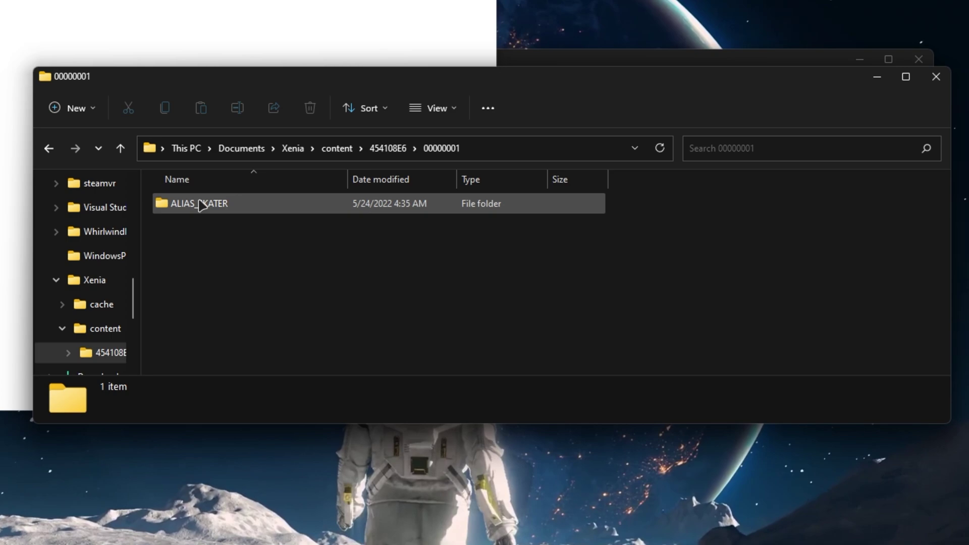
{"action": "double_click", "coordinate": [200, 203]}
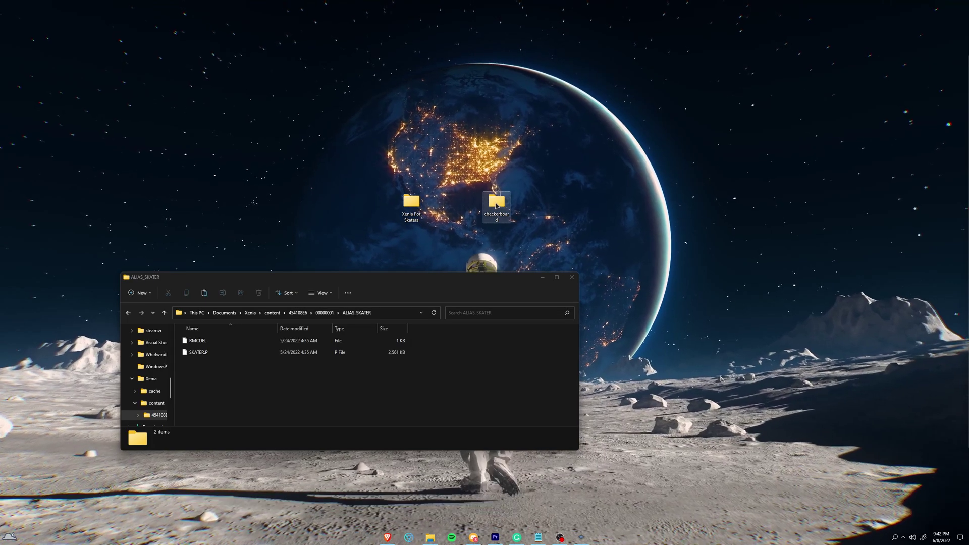
Step: Copy RMCDEL and SKATER.P from the checkerboard folder into ALIAS_SKATER, replacing the existing files
{"action": "double_click", "coordinate": [496, 202]}
{"action": "left_click_drag", "start_coordinate": [216, 395], "coordinate": [217, 344]}
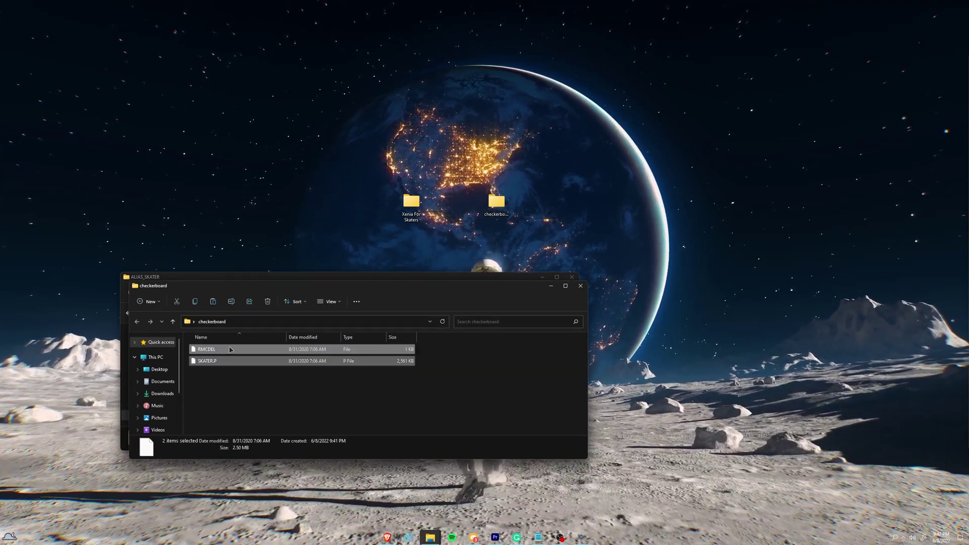
{"action": "key", "text": "ctrl+c"}
{"action": "left_click", "coordinate": [580, 286]}
{"action": "key", "text": "ctrl+a"}
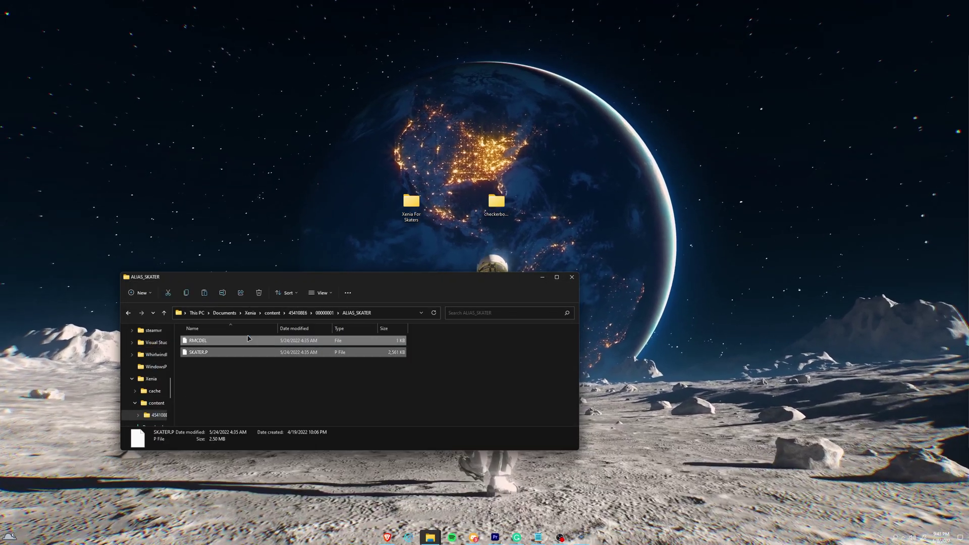
{"action": "key", "text": "ctrl+v"}
{"action": "left_click", "coordinate": [282, 382]}
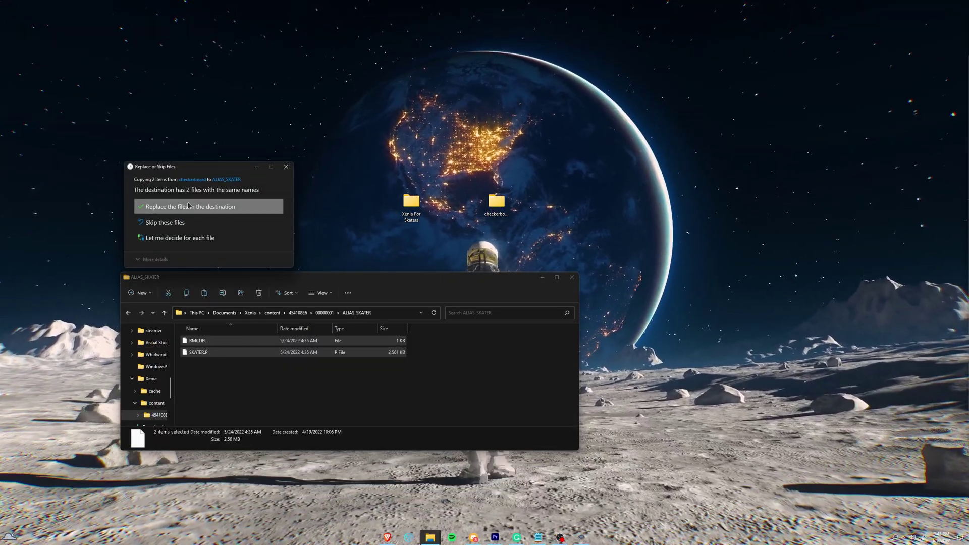
{"action": "left_click", "coordinate": [186, 206]}
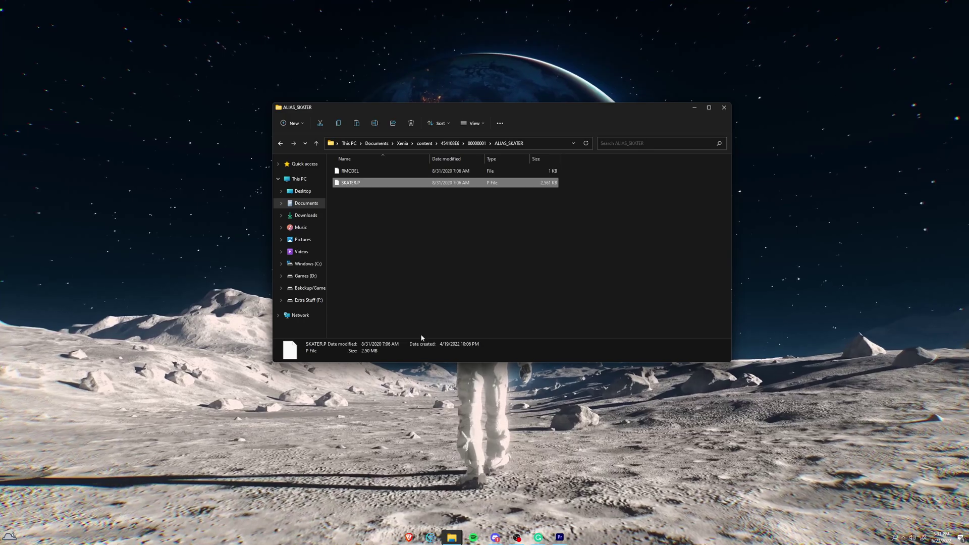
Step: Copy SKATER.P from ALIAS_SKATER into the Skate 3 SaveFile Texture Exporter 1.1 Xbox 360 folder inside Xenia\Gh Fear
{"action": "left_click", "coordinate": [412, 252]}
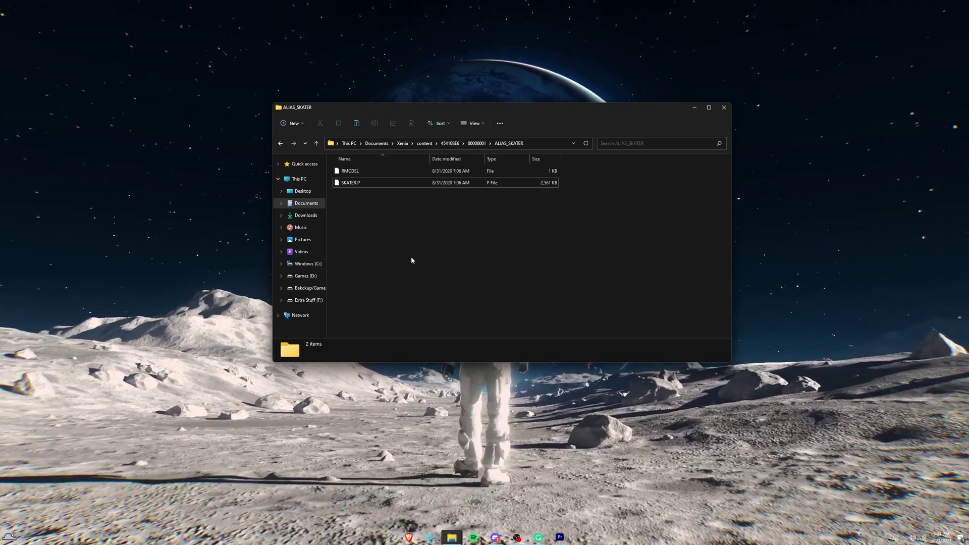
{"action": "right_click", "coordinate": [381, 182]}
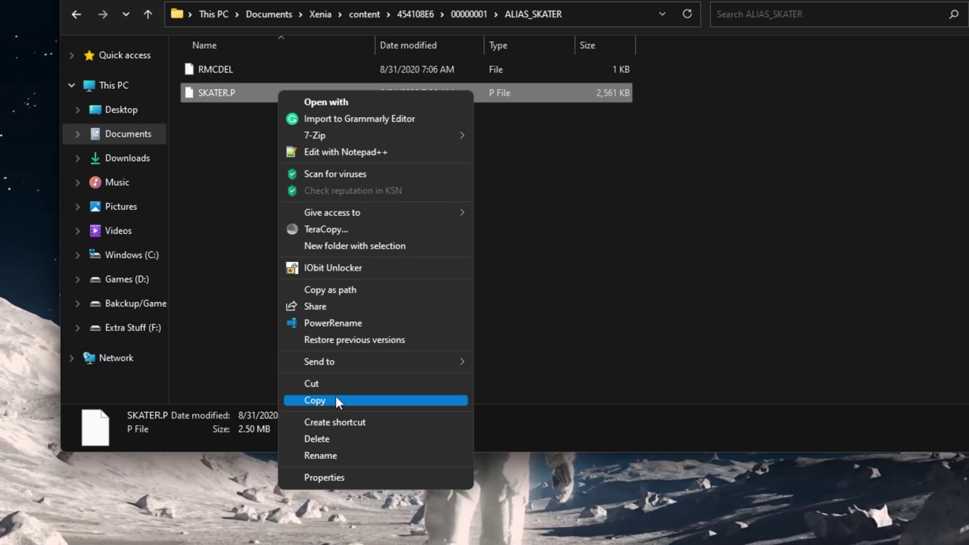
{"action": "left_click", "coordinate": [335, 400]}
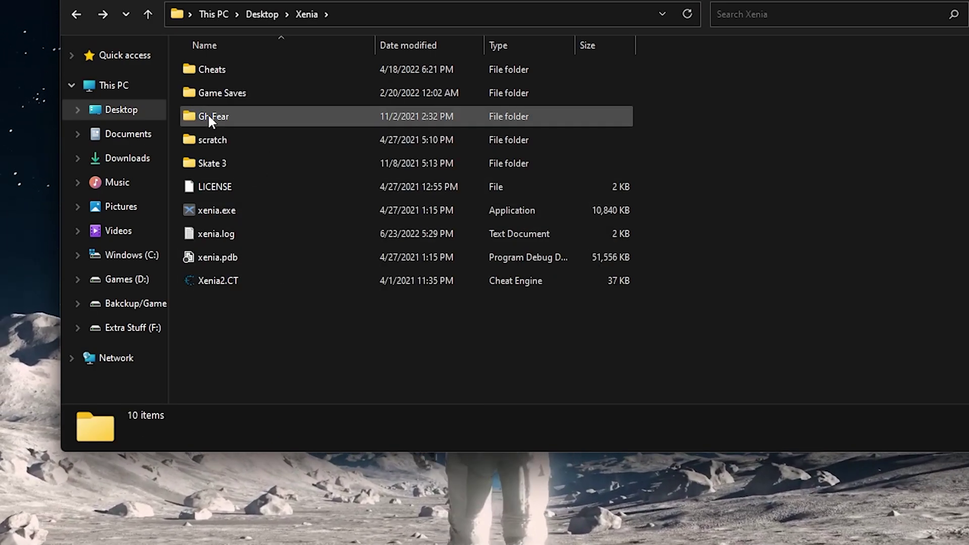
{"action": "left_click", "coordinate": [207, 116]}
{"action": "double_click", "coordinate": [207, 116]}
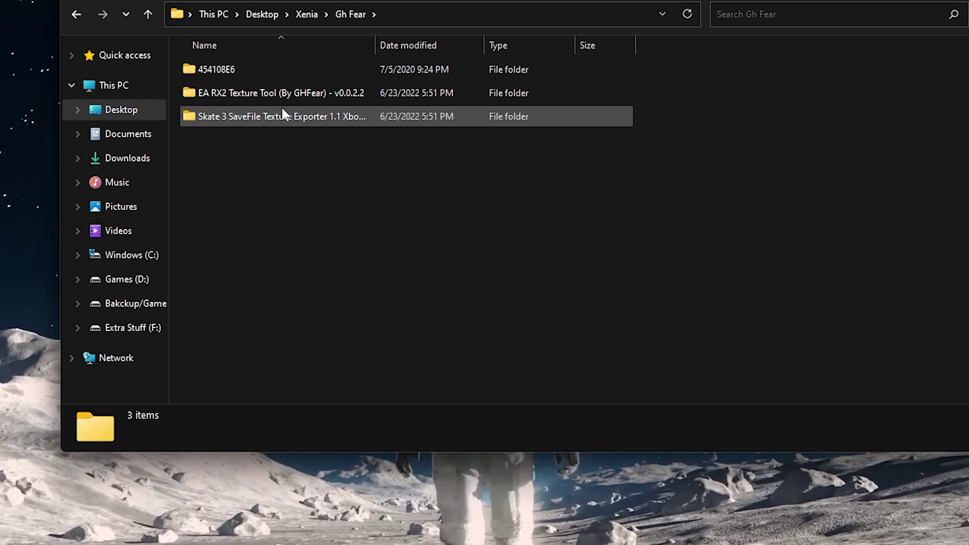
{"action": "double_click", "coordinate": [302, 117]}
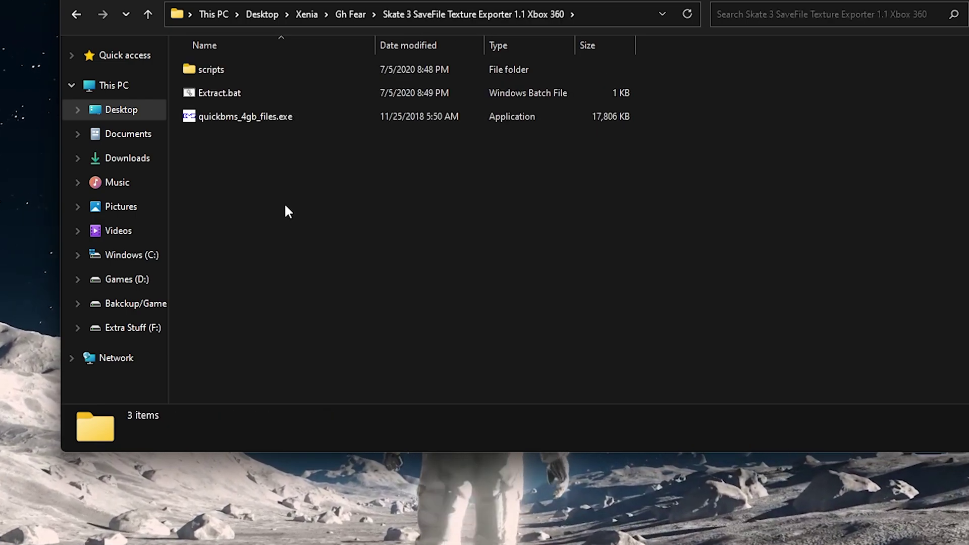
{"action": "right_click", "coordinate": [284, 212]}
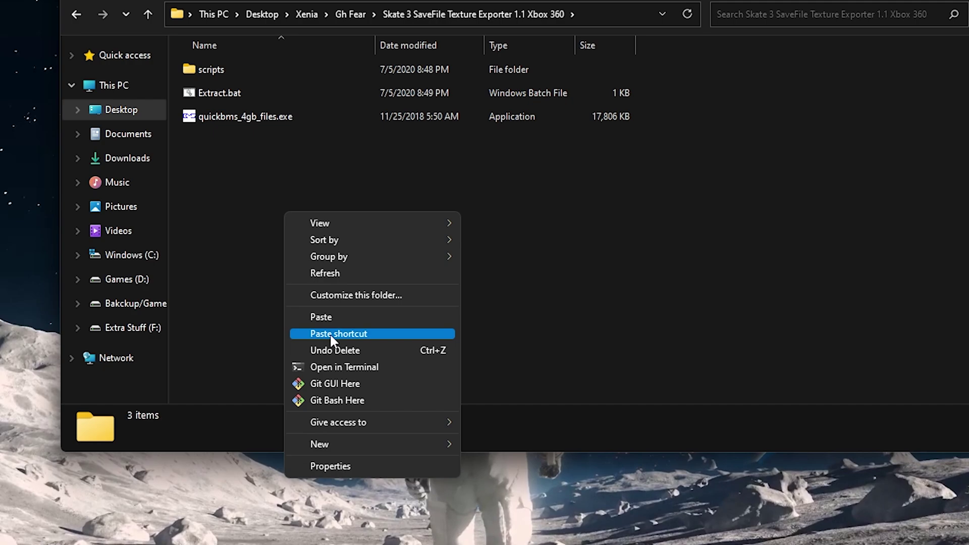
{"action": "left_click", "coordinate": [327, 317]}
Step: Run Extract.bat to extract the textures from SKATER.P and open the MySave_SKATER output folder
{"action": "double_click", "coordinate": [220, 92]}
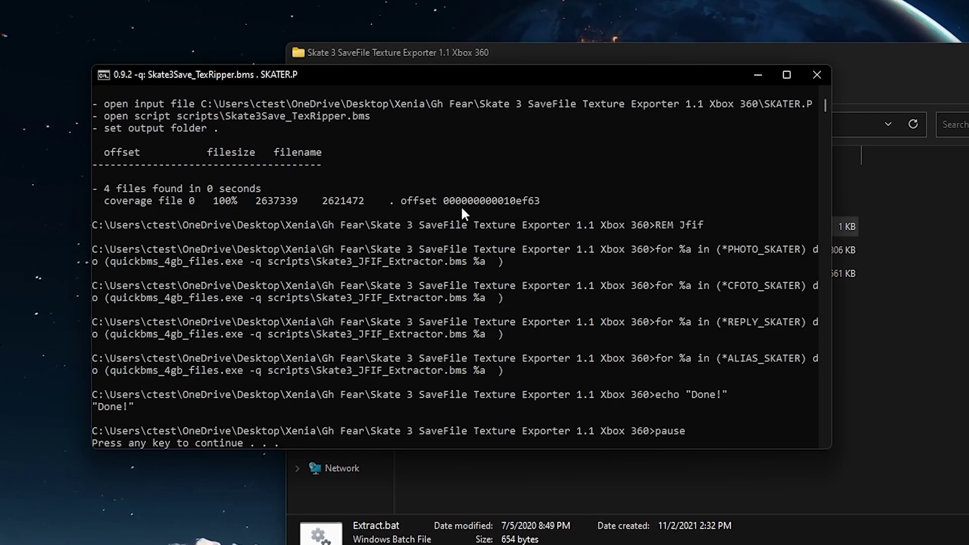
{"action": "key", "text": "Return"}
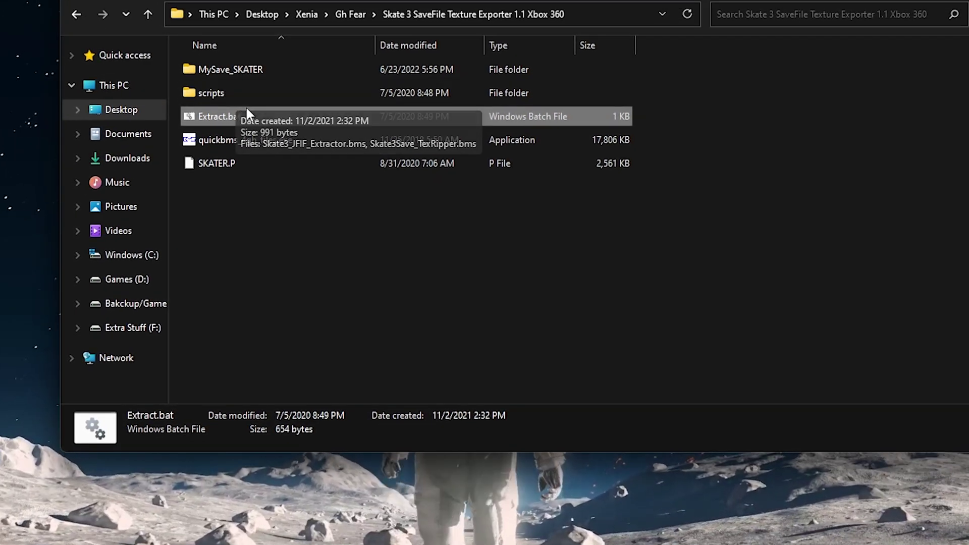
{"action": "double_click", "coordinate": [235, 68]}
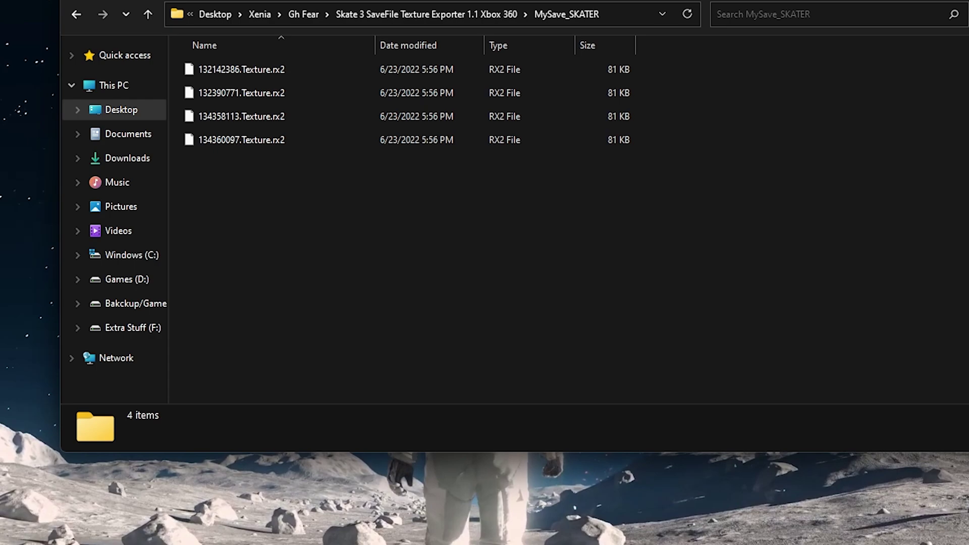
Step: Launch Skate 3 Texture Tool.exe from the EA RX2 Texture Tool (By GHFear) - v0.0.2.2 folder
{"action": "left_click", "coordinate": [302, 14]}
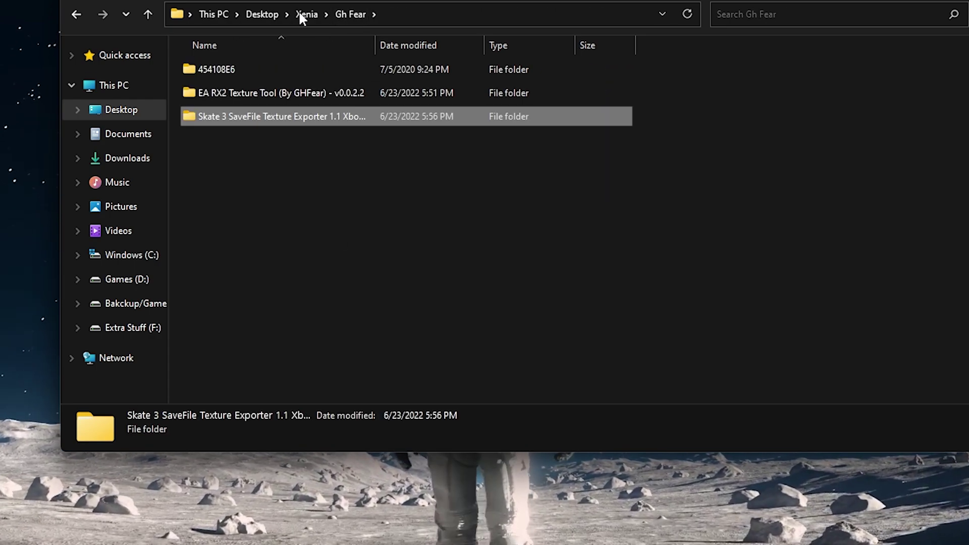
{"action": "double_click", "coordinate": [222, 93]}
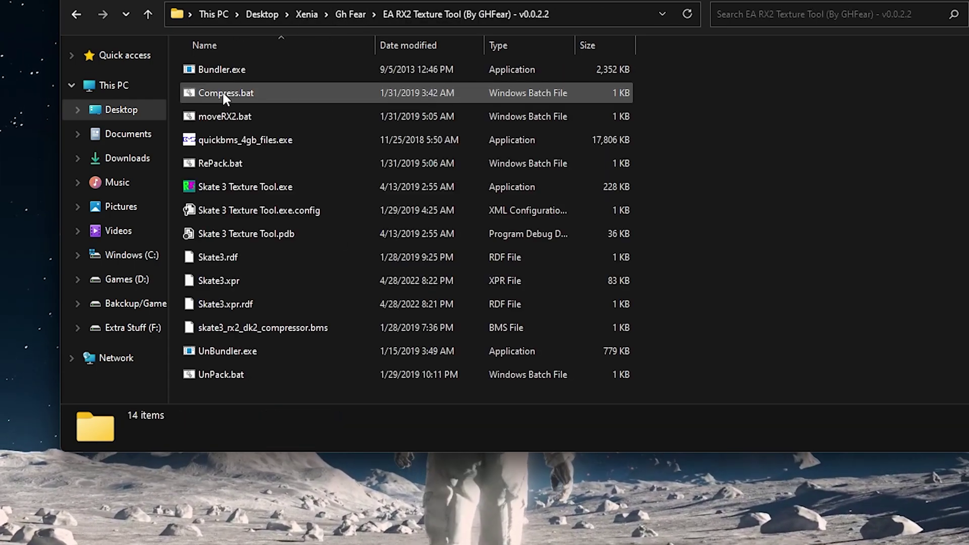
{"action": "double_click", "coordinate": [247, 186]}
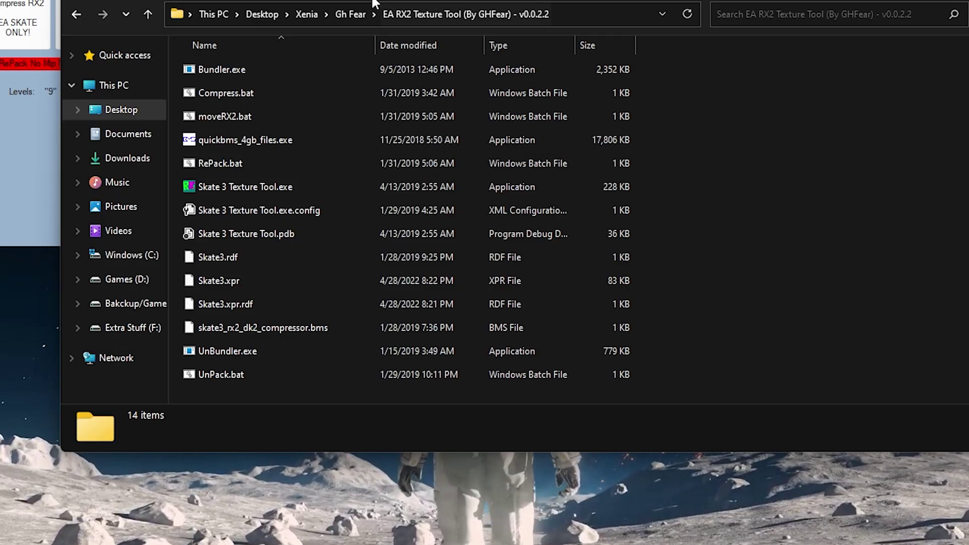
Step: Return to the MySave_SKATER folder of the texture exporter and place its window beside the RX2 Tool
{"action": "left_click", "coordinate": [744, 216]}
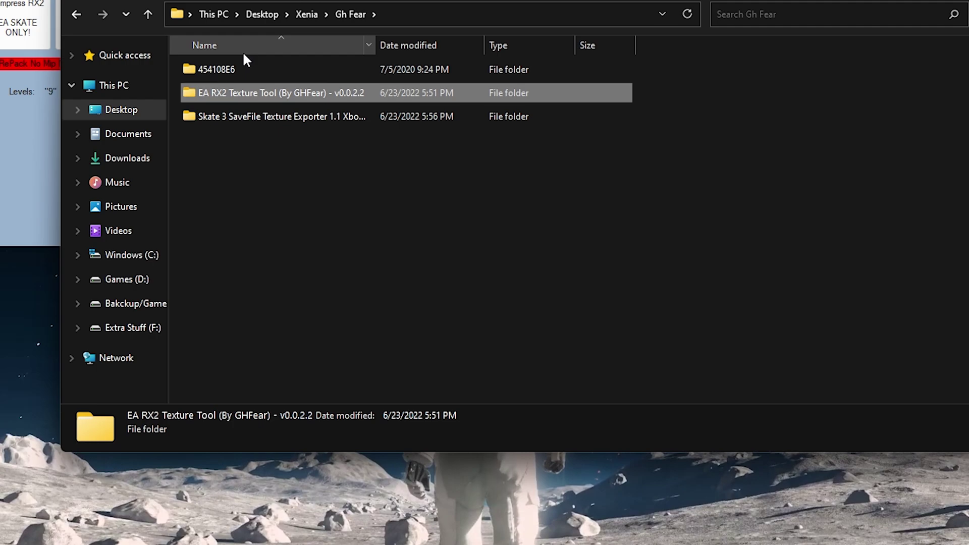
{"action": "double_click", "coordinate": [235, 118]}
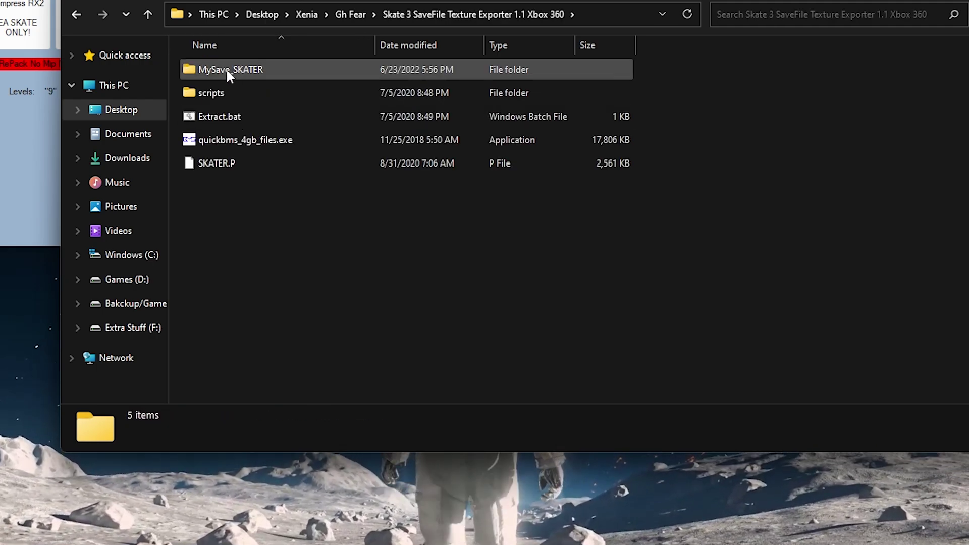
{"action": "double_click", "coordinate": [220, 68]}
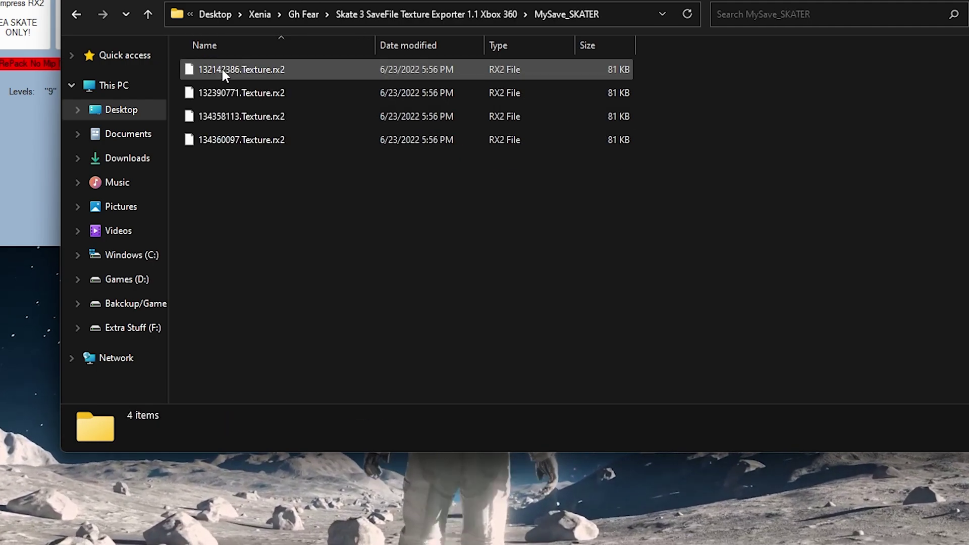
{"action": "left_click_drag", "start_coordinate": [255, 191], "coordinate": [242, 78]}
{"action": "left_click", "coordinate": [512, 244]}
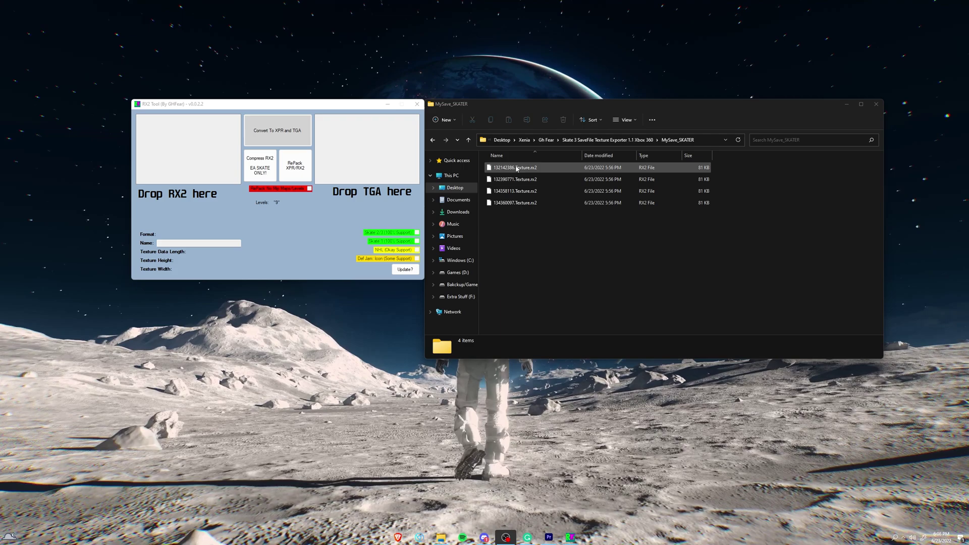
Step: Load 132142386.Texture.rx2 into the RX2 Tool and convert it to XPR and TGA
{"action": "left_click_drag", "start_coordinate": [240, 69], "coordinate": [135, 71]}
{"action": "left_click_drag", "start_coordinate": [462, 168], "coordinate": [171, 142]}
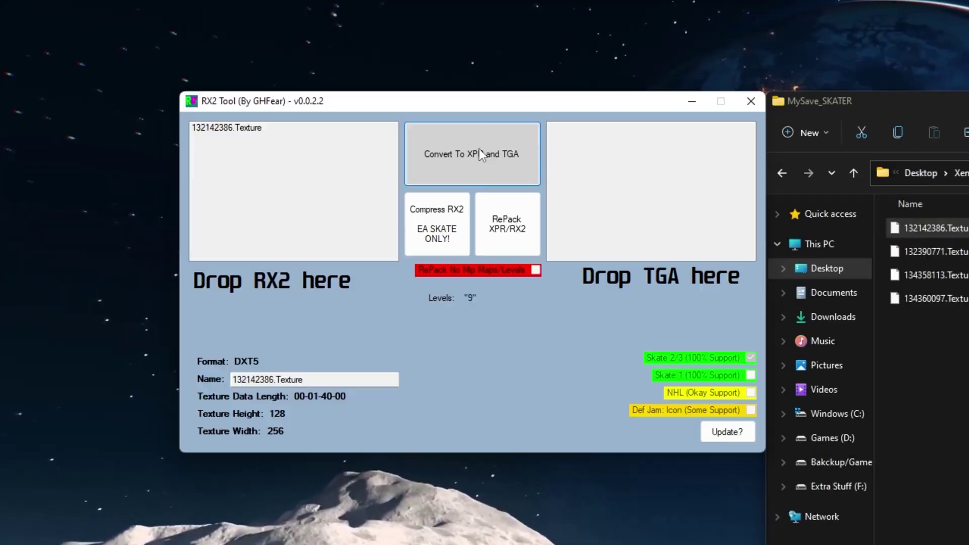
{"action": "left_click", "coordinate": [479, 149]}
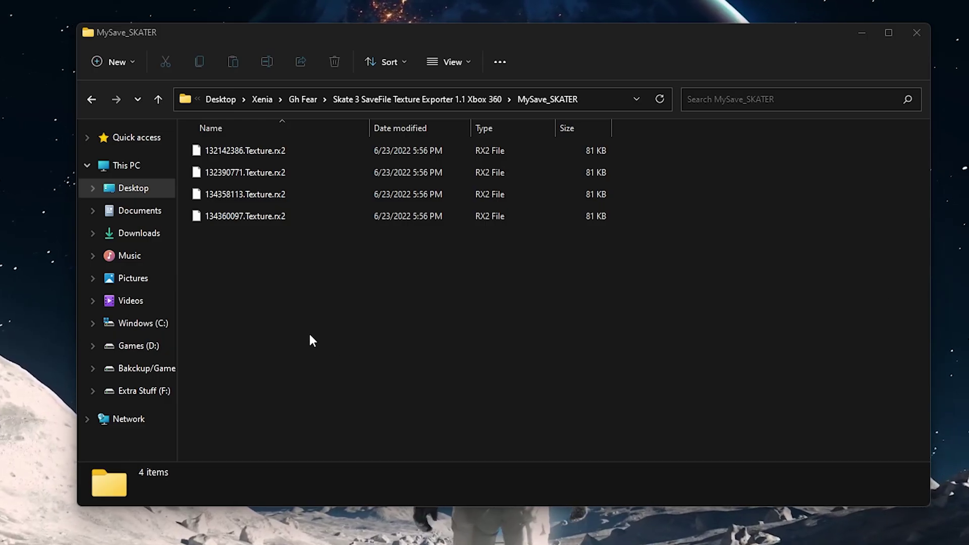
{"action": "left_click", "coordinate": [300, 99]}
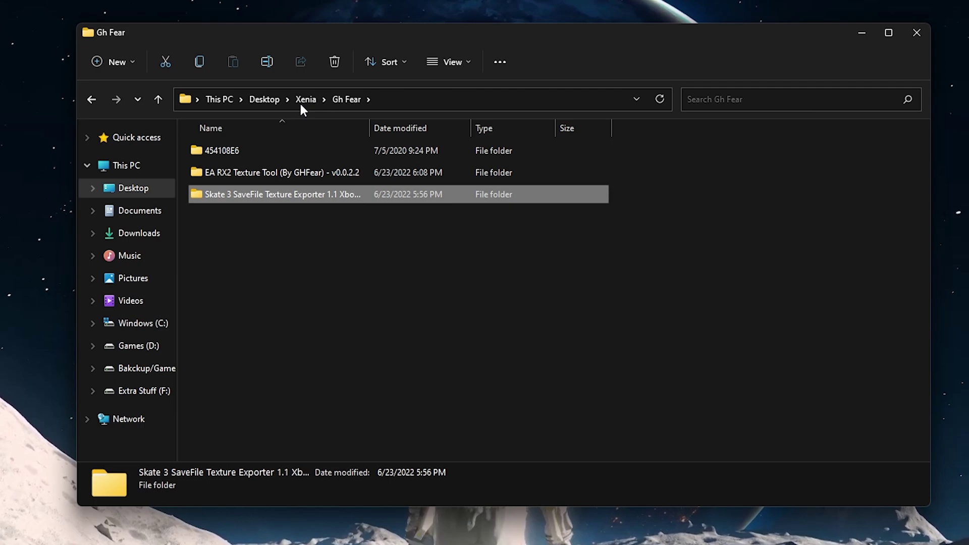
{"action": "double_click", "coordinate": [268, 173]}
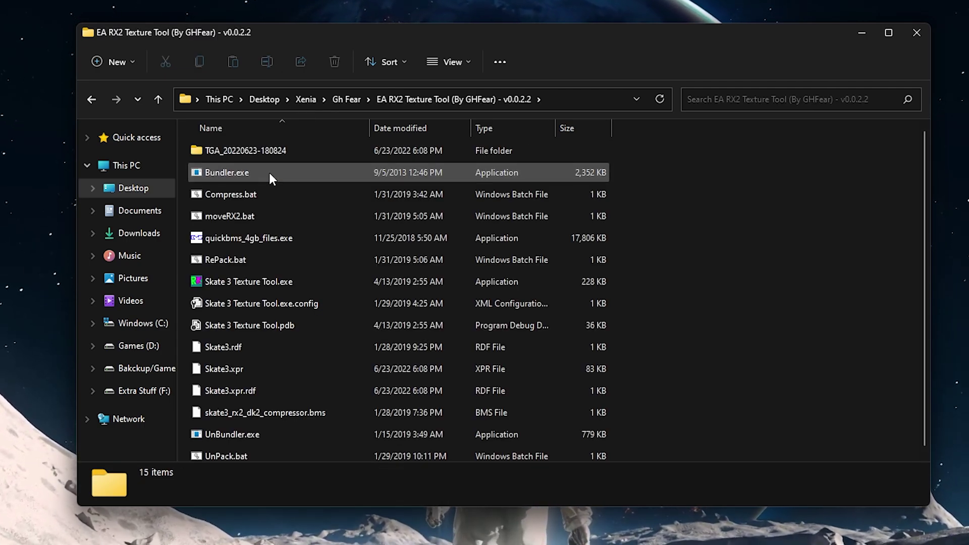
{"action": "double_click", "coordinate": [280, 148]}
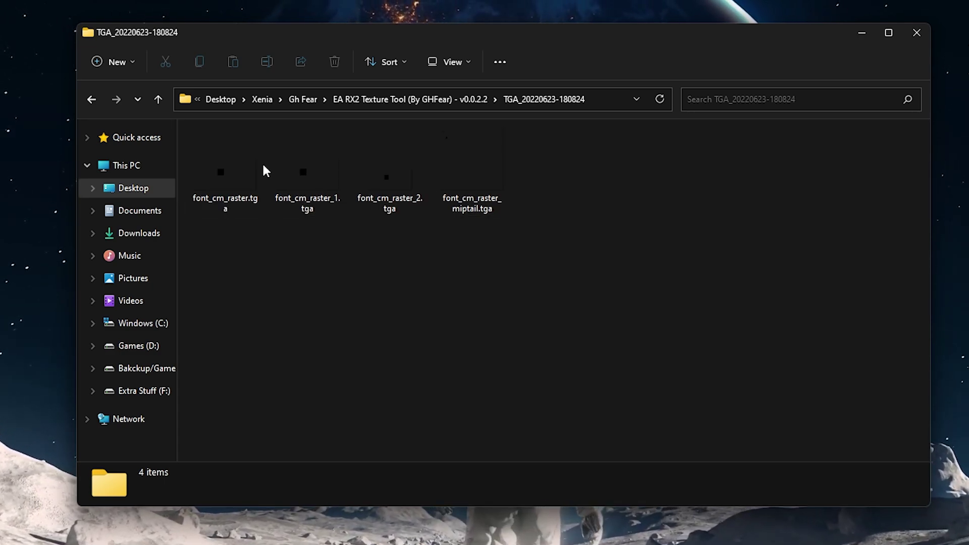
{"action": "left_click_drag", "start_coordinate": [474, 221], "coordinate": [147, 178]}
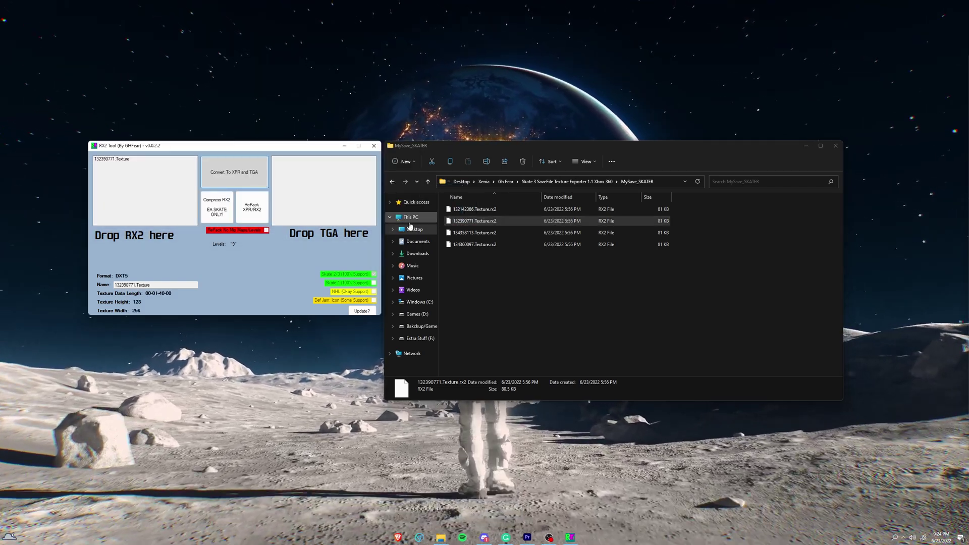
{"action": "left_click_drag", "start_coordinate": [474, 232], "coordinate": [139, 191]}
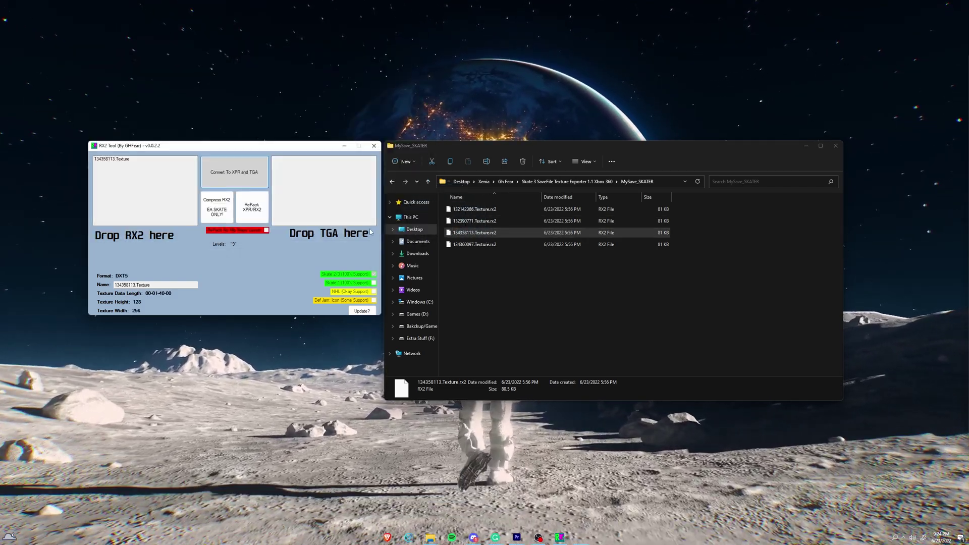
{"action": "left_click_drag", "start_coordinate": [502, 244], "coordinate": [440, 248]}
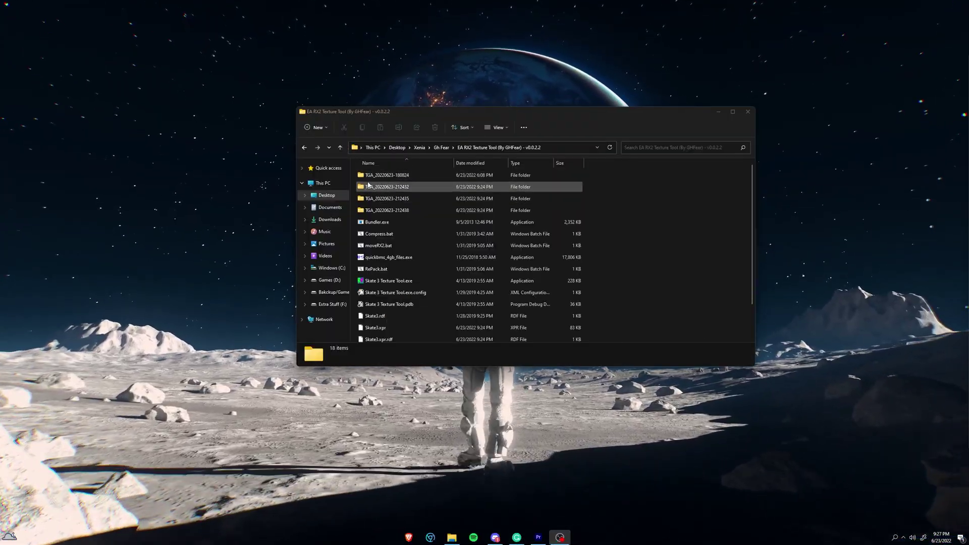
{"action": "double_click", "coordinate": [368, 185]}
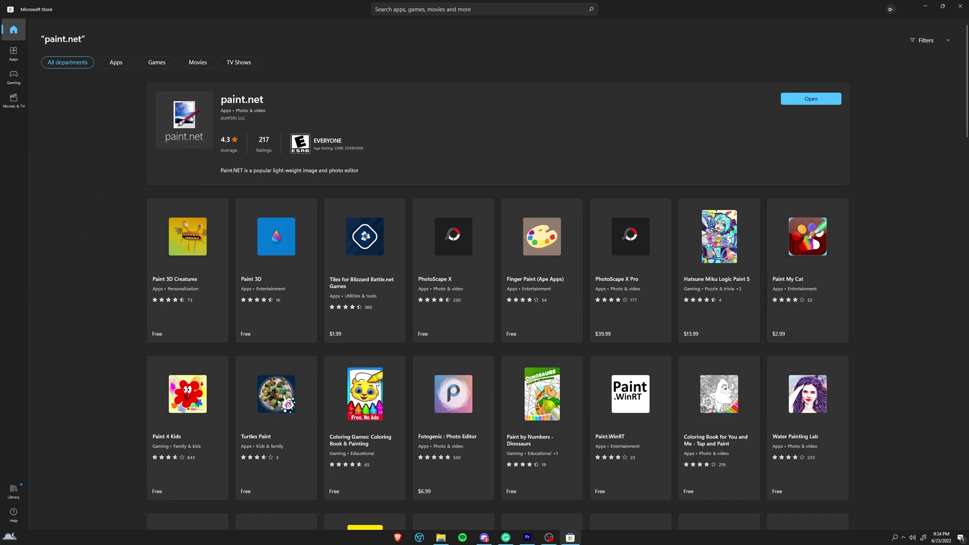
Step: Examine the paint.net page in the Microsoft Store, including its description, reviews and features
{"action": "left_click", "coordinate": [190, 118]}
{"action": "scroll", "coordinate": [515, 281], "scroll_direction": "down", "scroll_amount": 1}
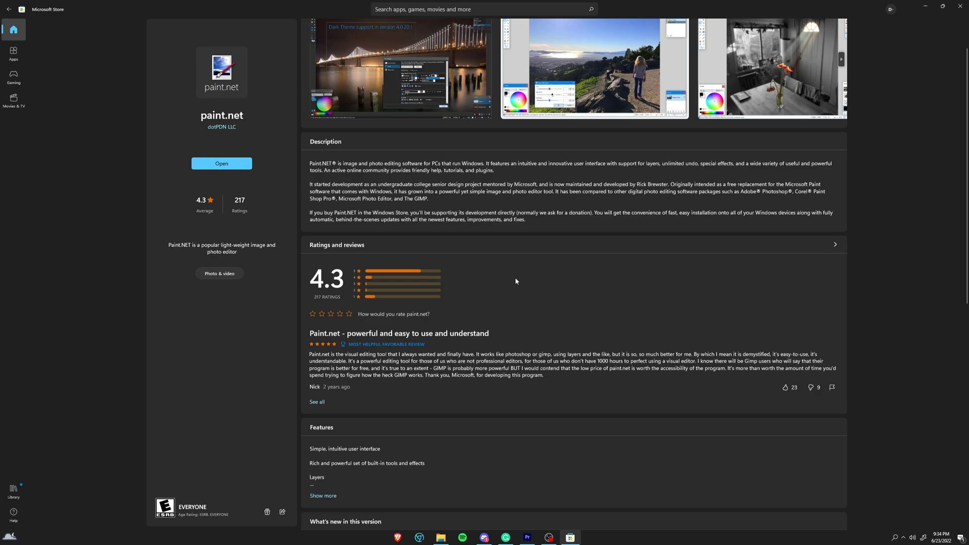
{"action": "scroll", "coordinate": [515, 282], "scroll_direction": "down", "scroll_amount": 8}
{"action": "scroll", "coordinate": [515, 281], "scroll_direction": "up", "scroll_amount": 11}
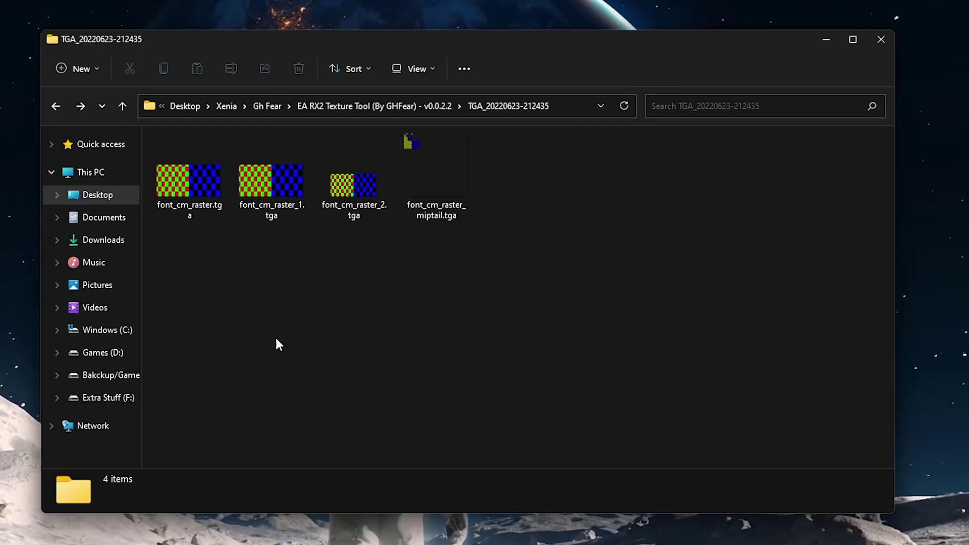
{"action": "left_click", "coordinate": [177, 184]}
{"action": "right_click", "coordinate": [177, 180]}
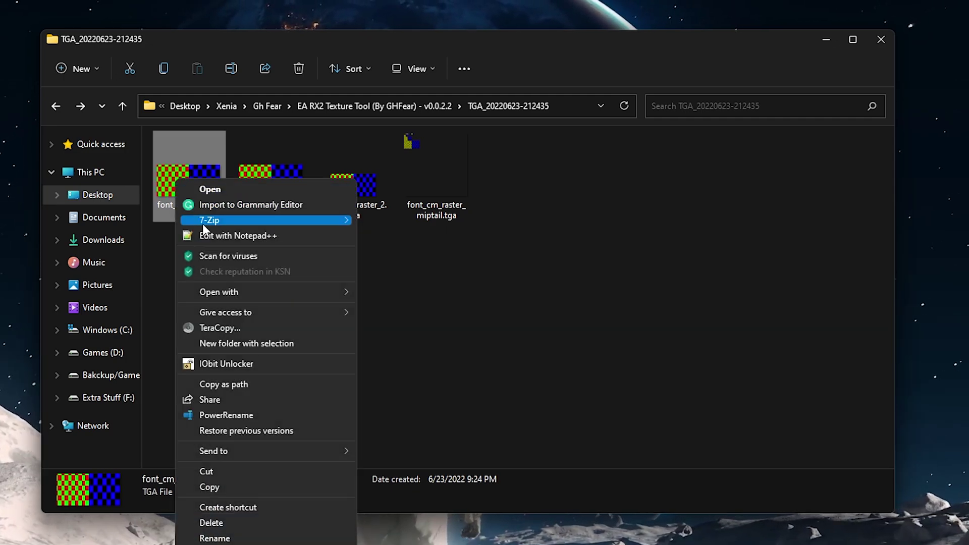
{"action": "mouse_move", "coordinate": [283, 291]}
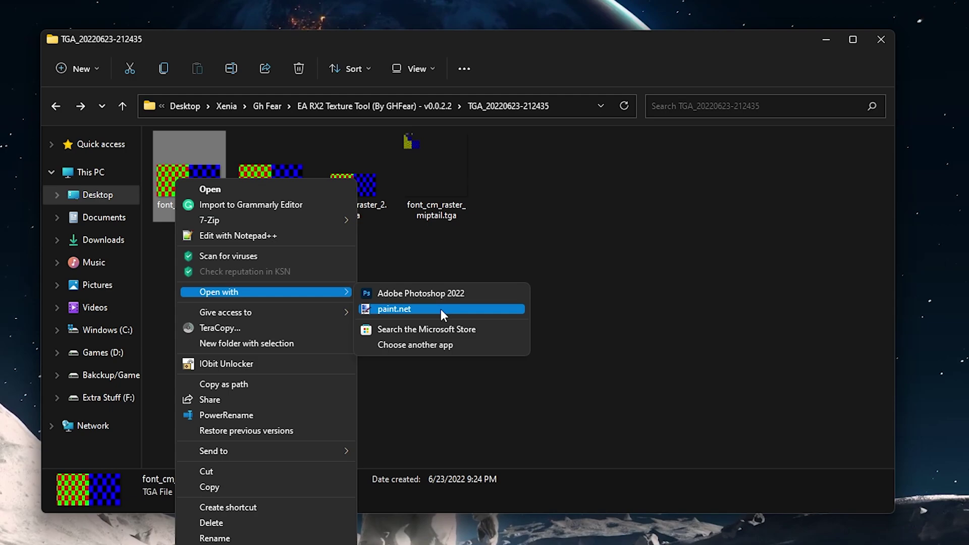
{"action": "left_click", "coordinate": [835, 269]}
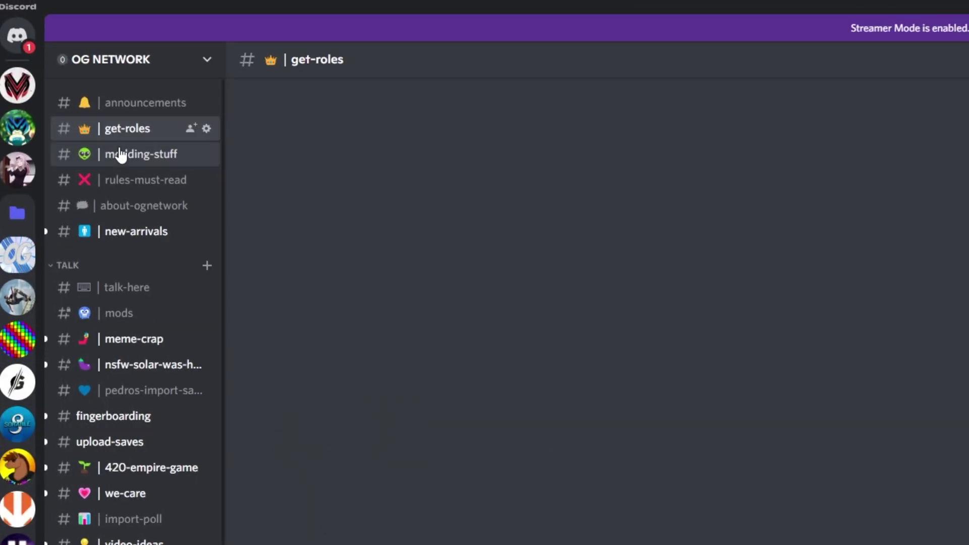
Step: Show the modding-stuff channel of the OG NETWORK Discord server and follow the link to the HTML graphics collection
{"action": "left_click", "coordinate": [120, 154]}
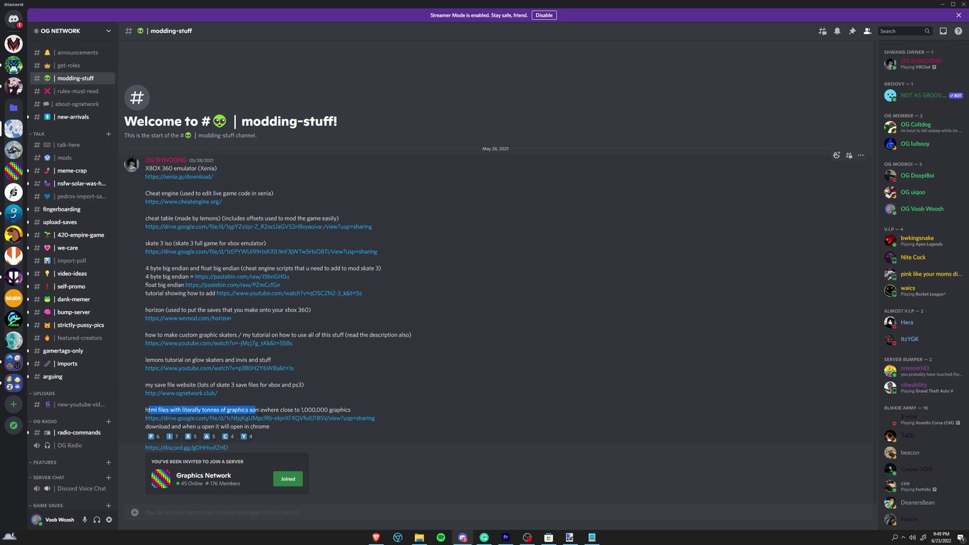
{"action": "left_click", "coordinate": [200, 422]}
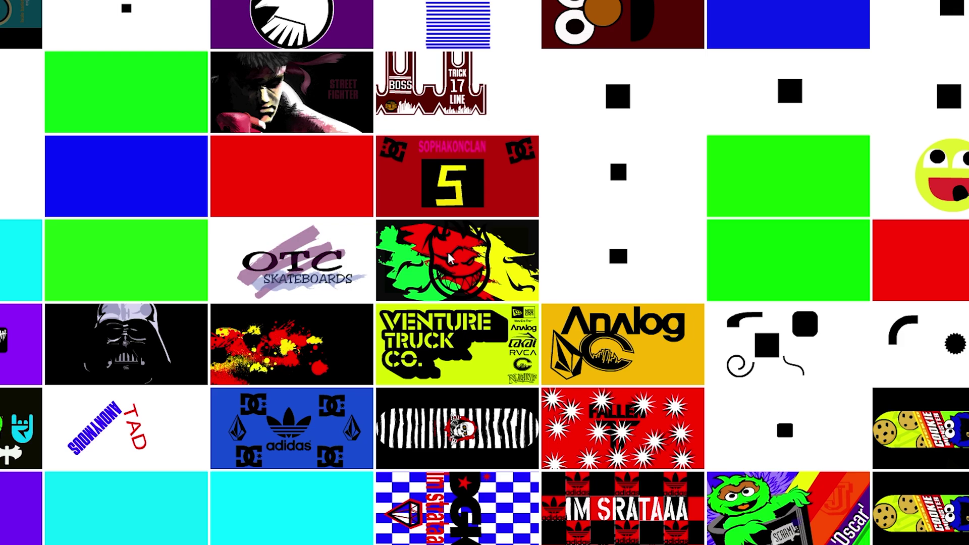
Step: Save the green, red and yellow flaming face graphic from the HTML collection to the Desktop as 114701760.png
{"action": "right_click", "coordinate": [454, 263]}
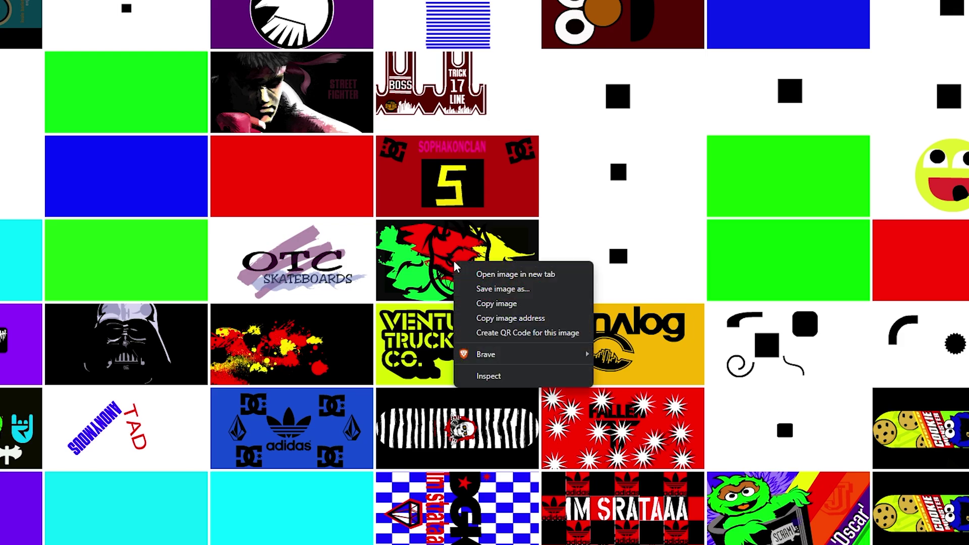
{"action": "left_click", "coordinate": [499, 289]}
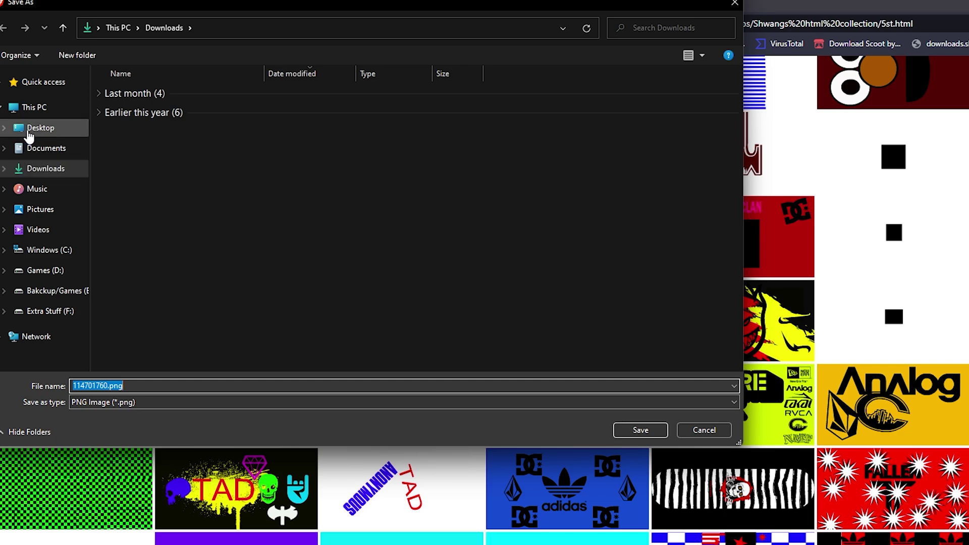
{"action": "left_click", "coordinate": [33, 129]}
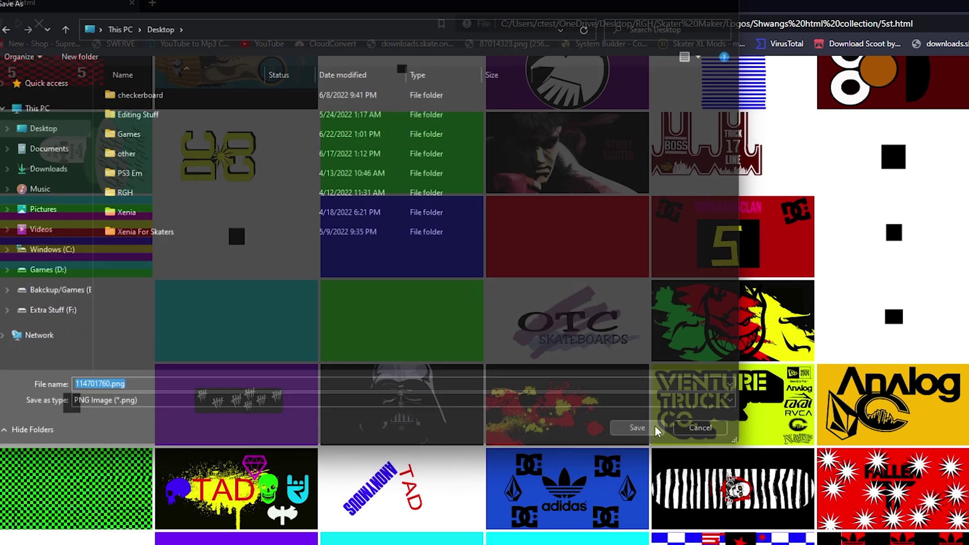
Step: Add the saved 114701760.png to font_cm_raster.tga in paint.net as a new layer and hide the original Background layer
{"action": "left_click", "coordinate": [656, 430]}
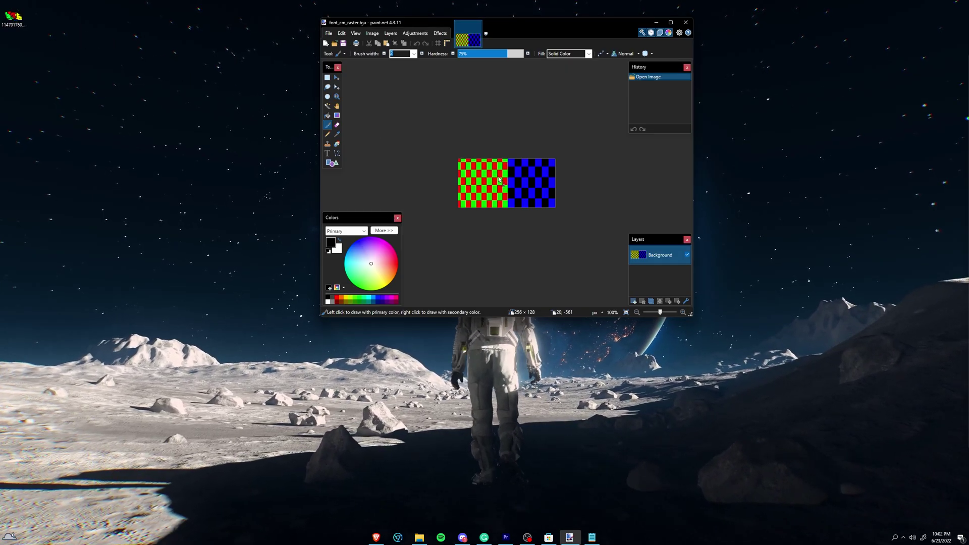
{"action": "left_click_drag", "start_coordinate": [498, 179], "coordinate": [499, 180]}
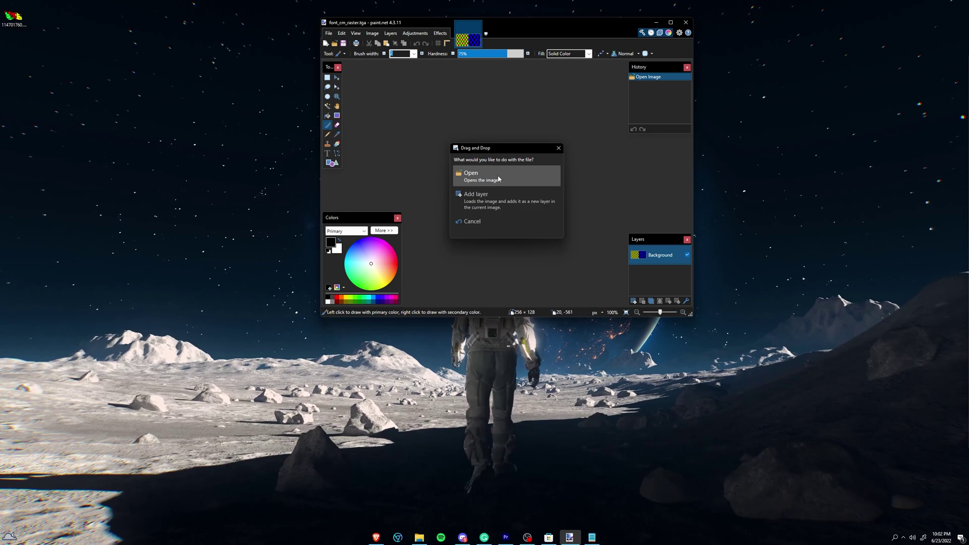
{"action": "left_click", "coordinate": [482, 201]}
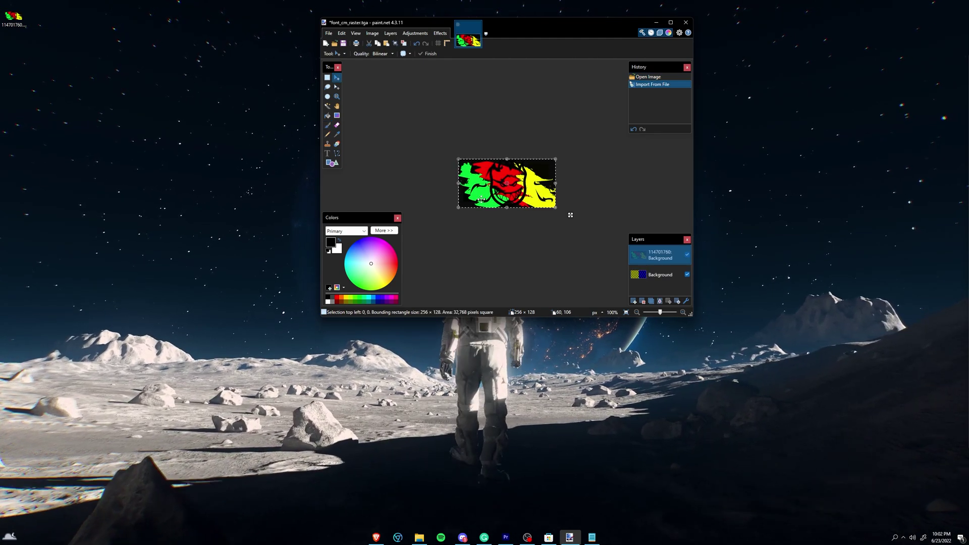
{"action": "left_click_drag", "start_coordinate": [527, 26], "coordinate": [522, 26]}
{"action": "double_click", "coordinate": [522, 27]}
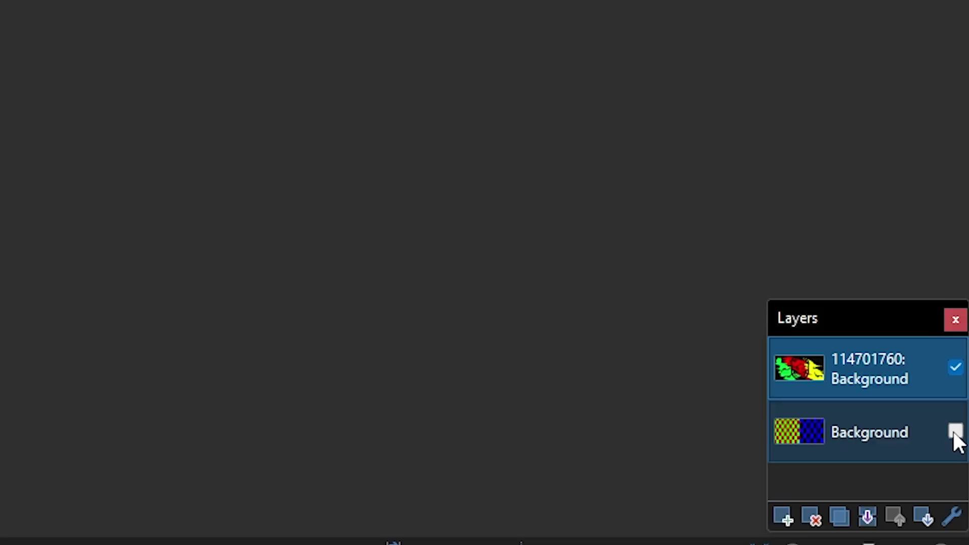
Step: Save the flattened image over font_cm_raster.tga in TGA format with 32-bit depth and no compression
{"action": "left_click", "coordinate": [7, 13]}
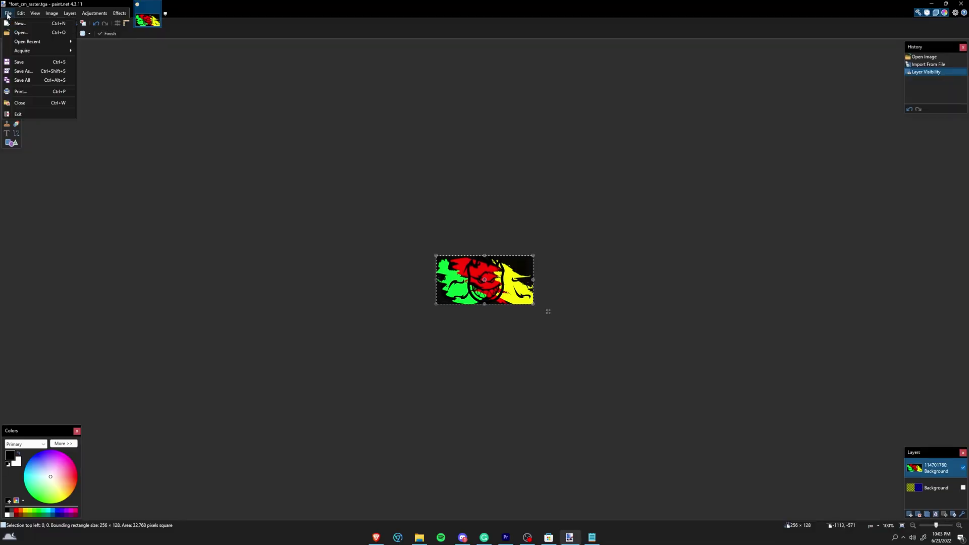
{"action": "left_click", "coordinate": [21, 69]}
{"action": "left_click", "coordinate": [91, 242]}
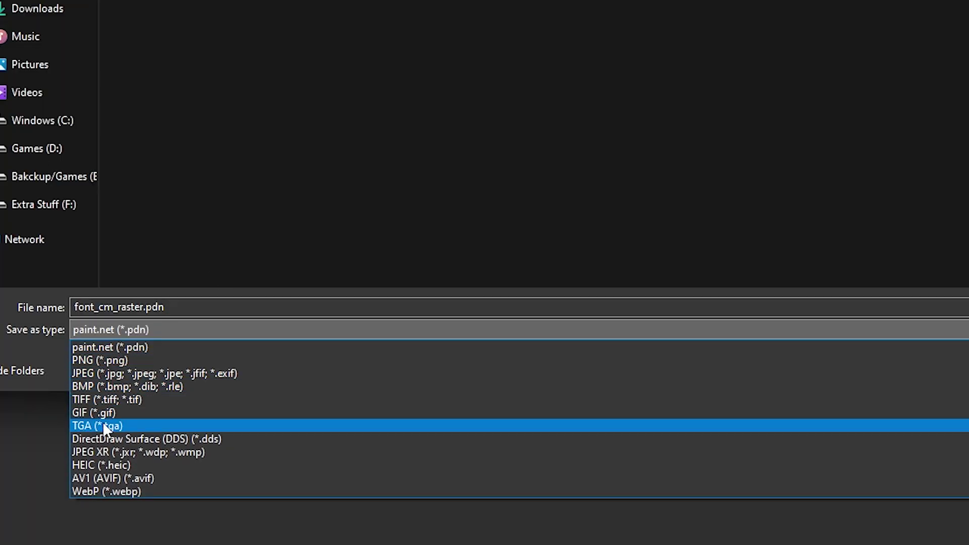
{"action": "left_click", "coordinate": [103, 425]}
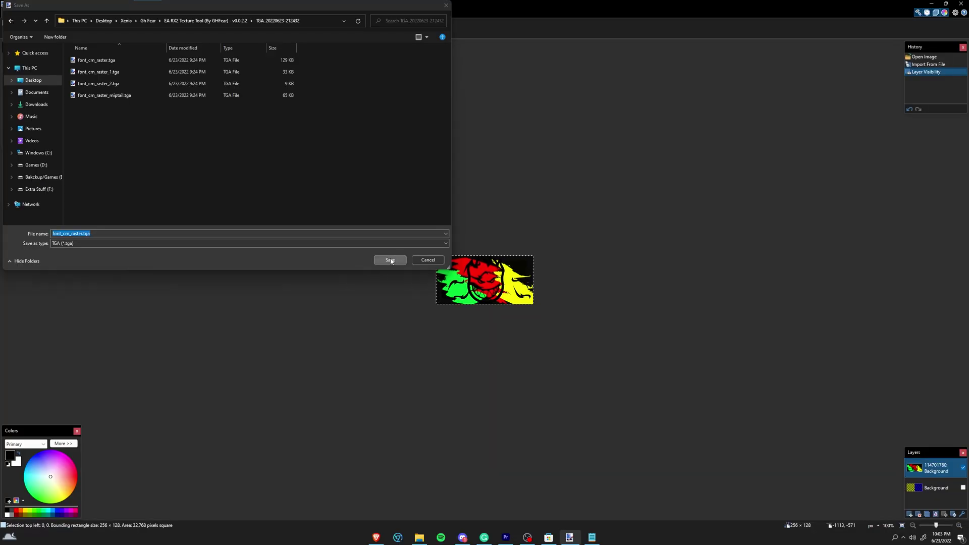
{"action": "left_click", "coordinate": [856, 369]}
{"action": "left_click", "coordinate": [491, 269]}
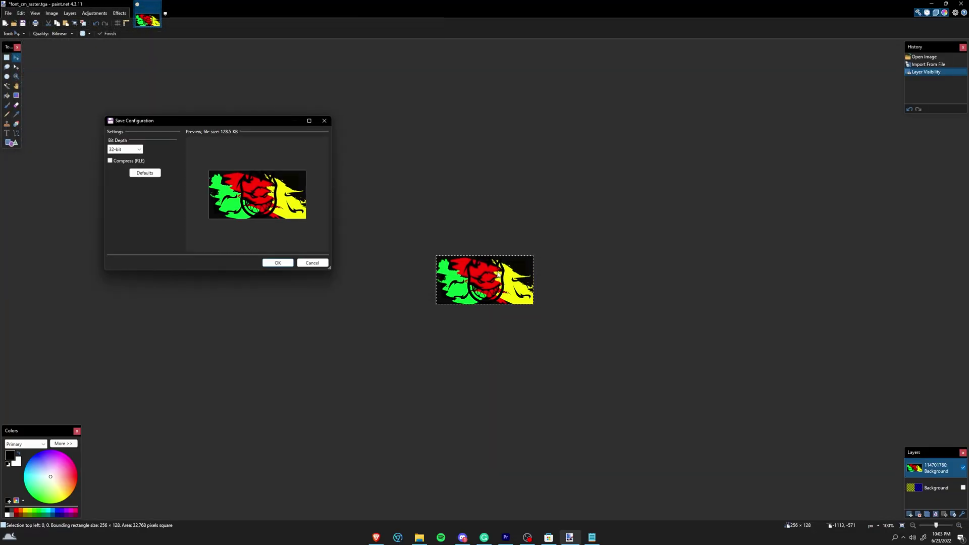
{"action": "left_click", "coordinate": [273, 266]}
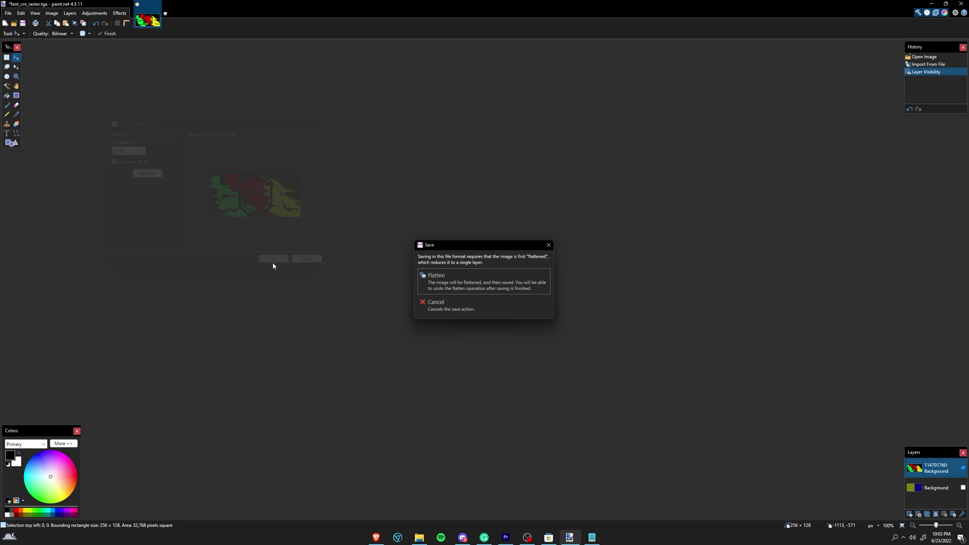
{"action": "left_click", "coordinate": [444, 278]}
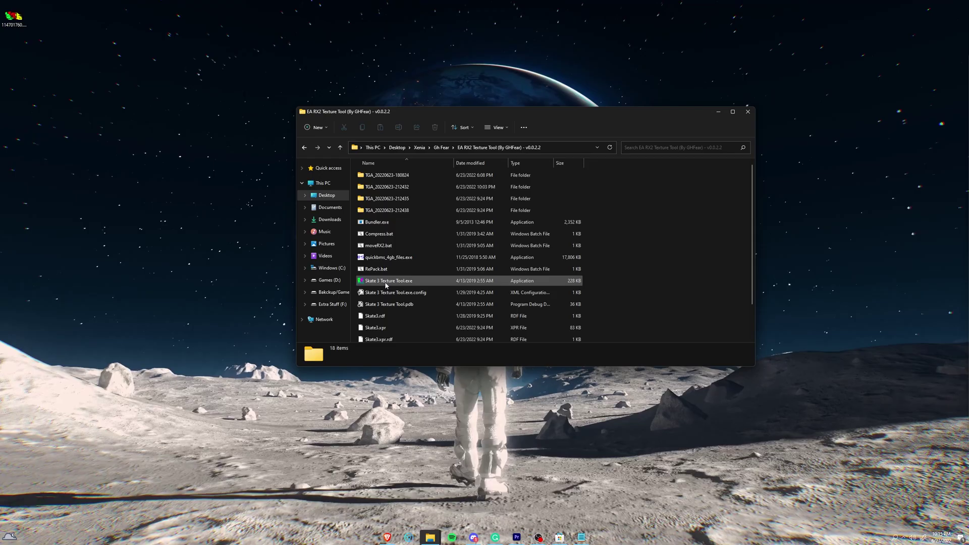
Step: Launch Skate 3 Texture Tool.exe, load the edited font_cm_raster.tga into it and repack the texture to XPR/RX2
{"action": "double_click", "coordinate": [383, 281]}
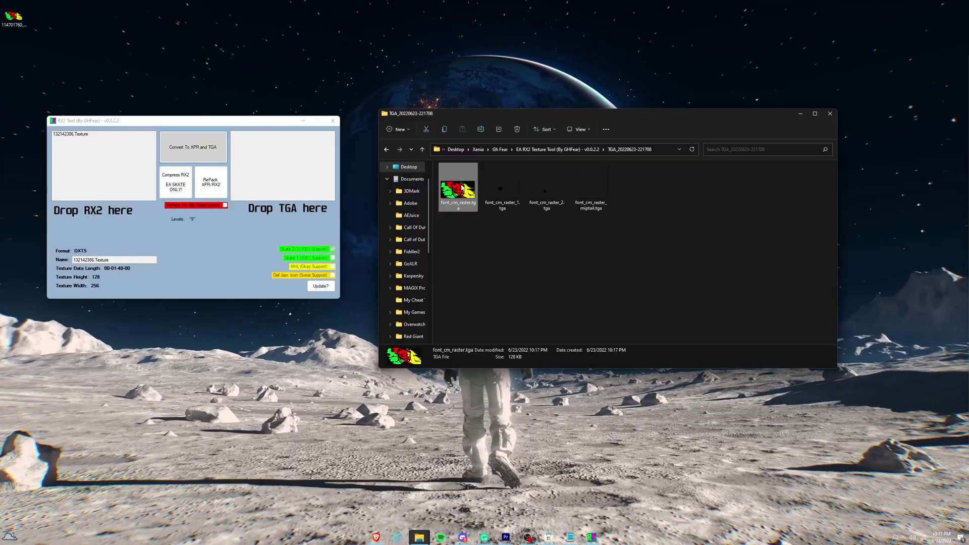
{"action": "left_click_drag", "start_coordinate": [459, 194], "coordinate": [245, 135]}
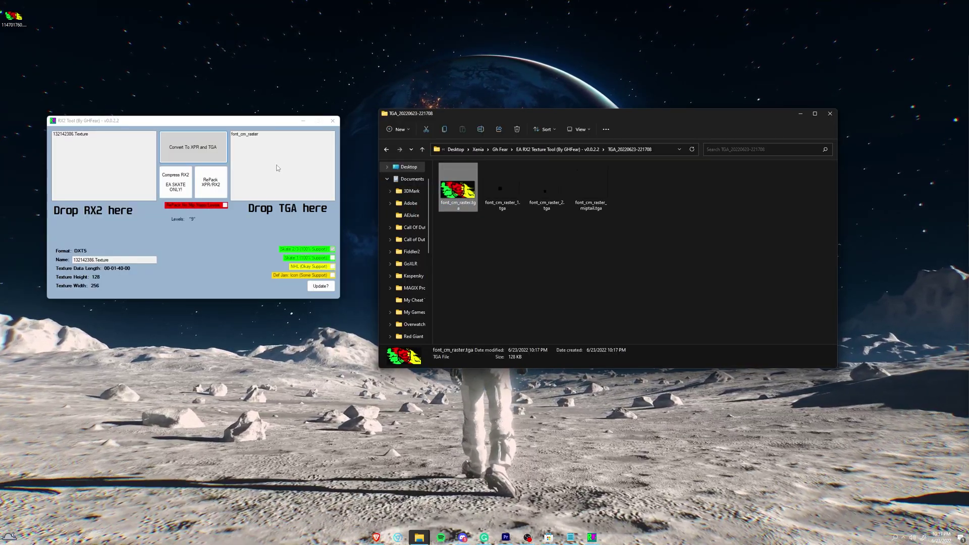
{"action": "left_click", "coordinate": [203, 184]}
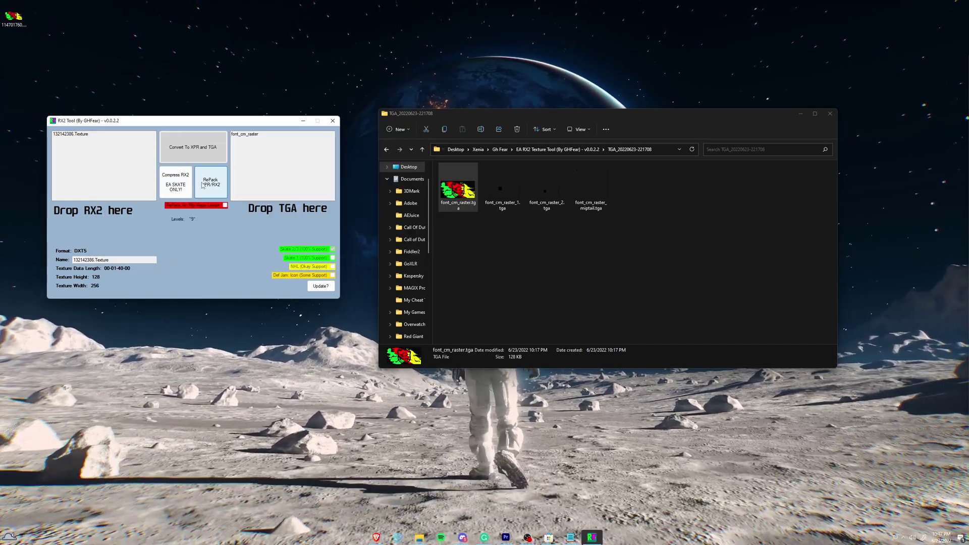
{"action": "left_click", "coordinate": [422, 150]}
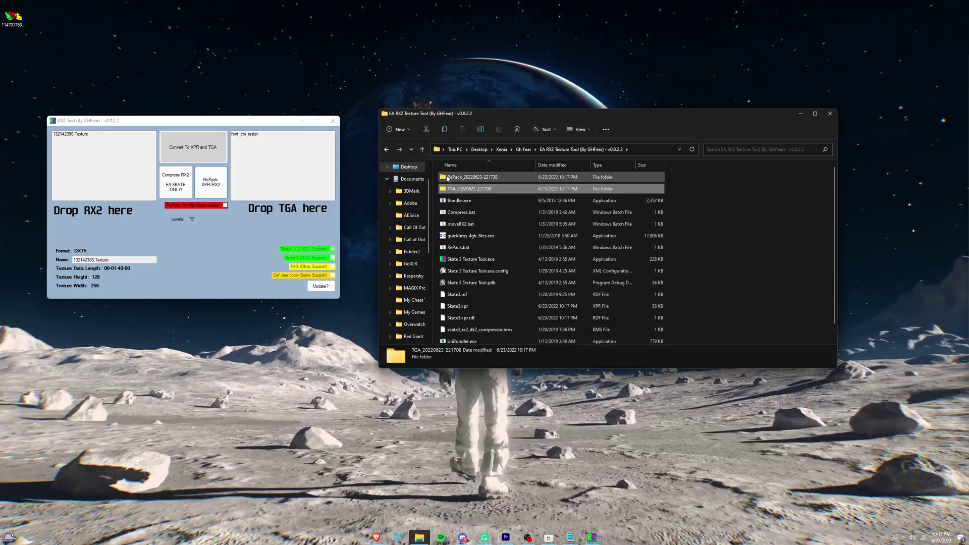
{"action": "double_click", "coordinate": [454, 177]}
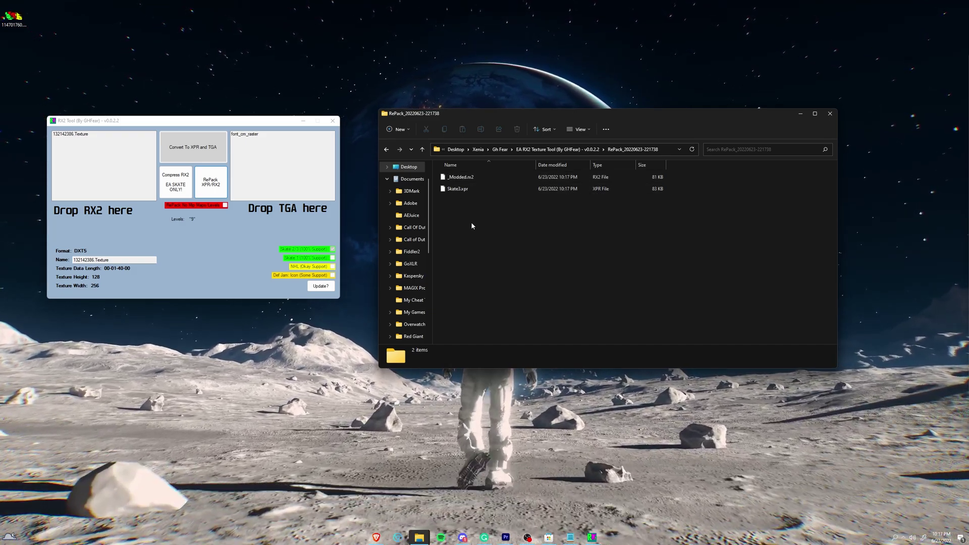
{"action": "left_click_drag", "start_coordinate": [494, 223], "coordinate": [482, 187]}
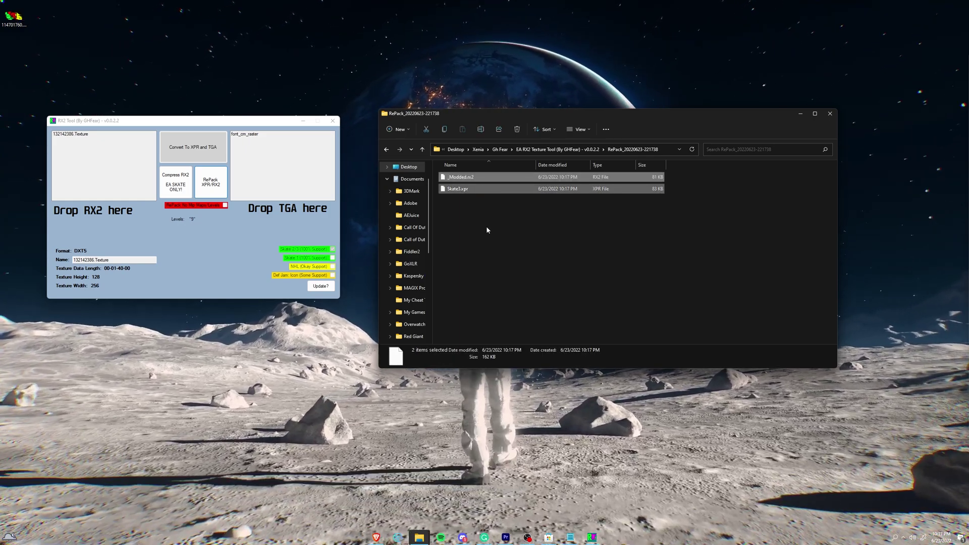
{"action": "left_click", "coordinate": [486, 226]}
{"action": "left_click", "coordinate": [461, 178]}
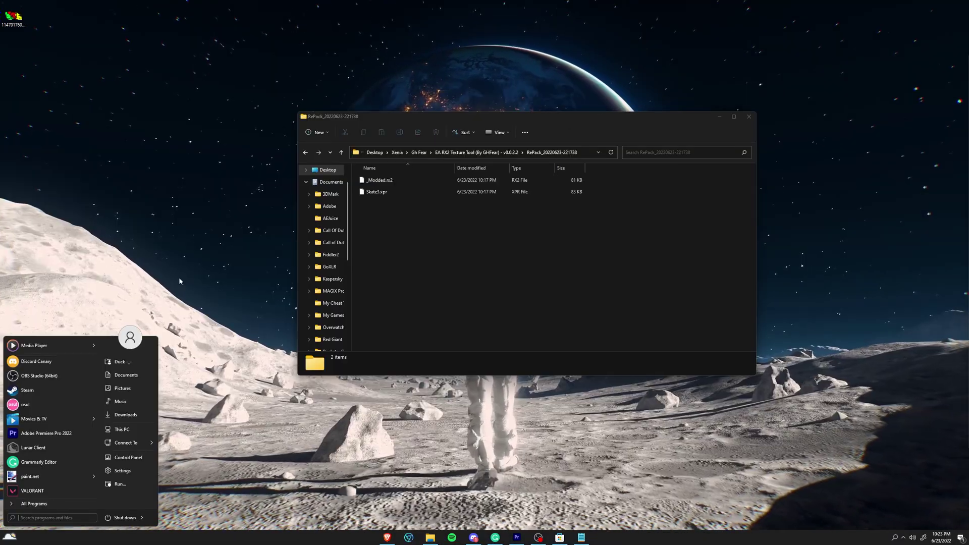
{"action": "type", "text": "hxd"}
{"action": "key", "text": "Return"}
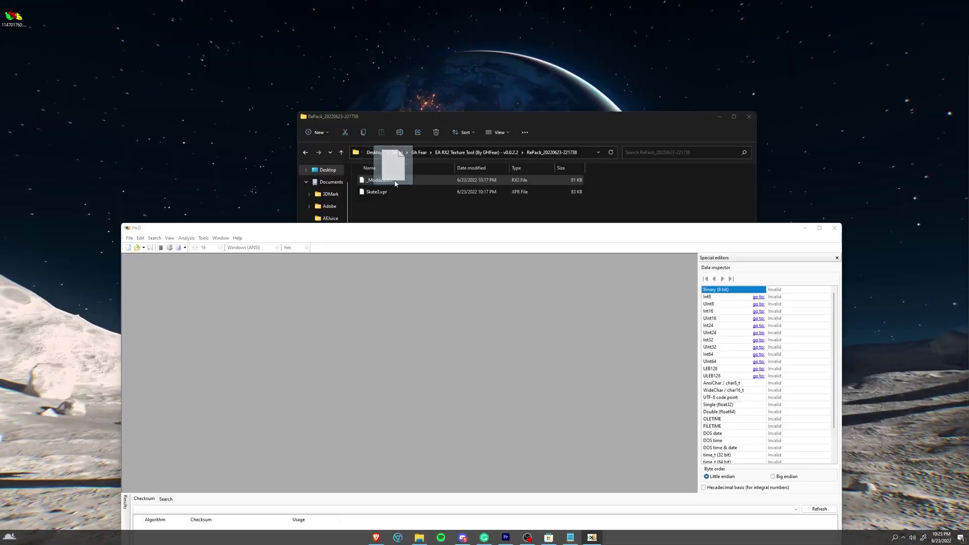
{"action": "left_click_drag", "start_coordinate": [389, 154], "coordinate": [411, 334]}
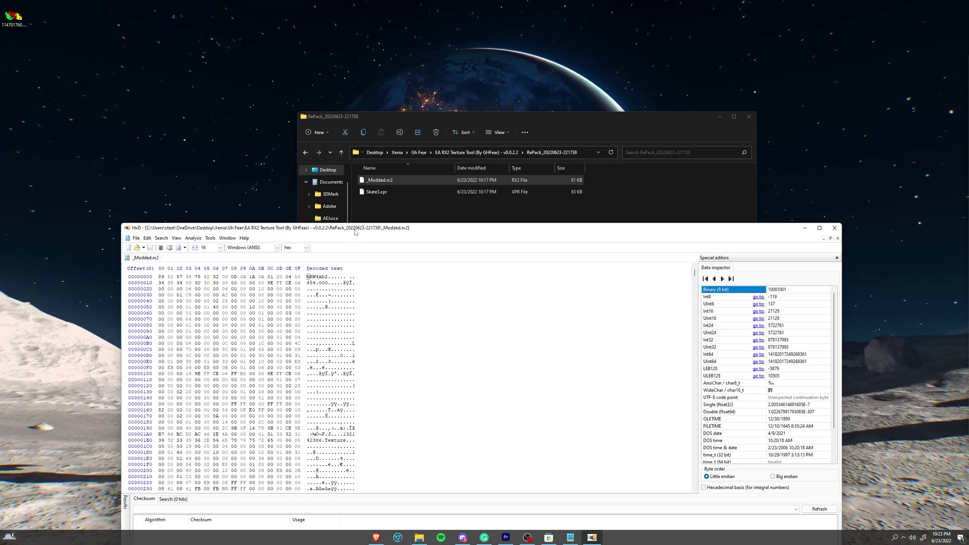
{"action": "left_click_drag", "start_coordinate": [355, 231], "coordinate": [370, 103]}
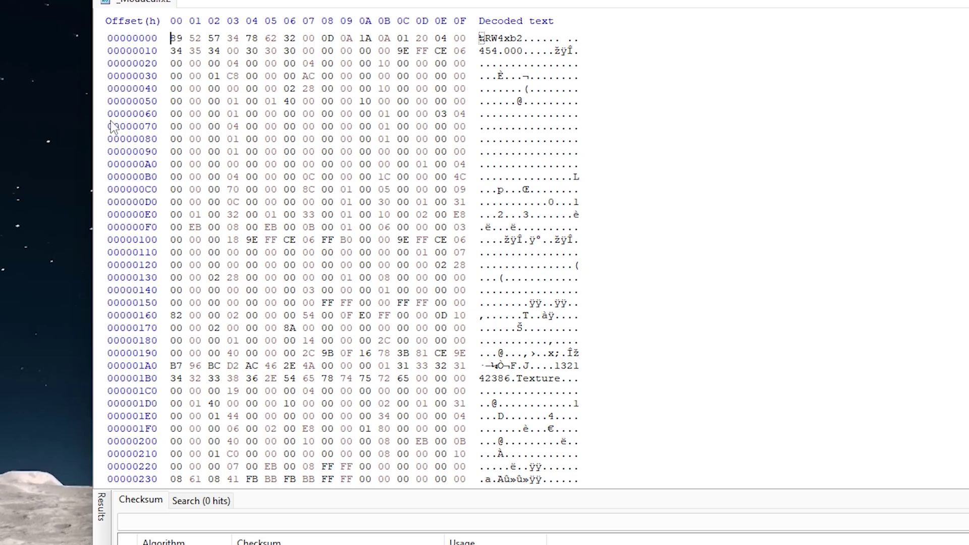
Step: Select the bytes of _Modded.rx2 from EB 00 08 in row 00000220 through the end of the file
{"action": "scroll", "coordinate": [127, 245], "scroll_direction": "down", "scroll_amount": 2}
{"action": "scroll", "coordinate": [128, 258], "scroll_direction": "down", "scroll_amount": 2}
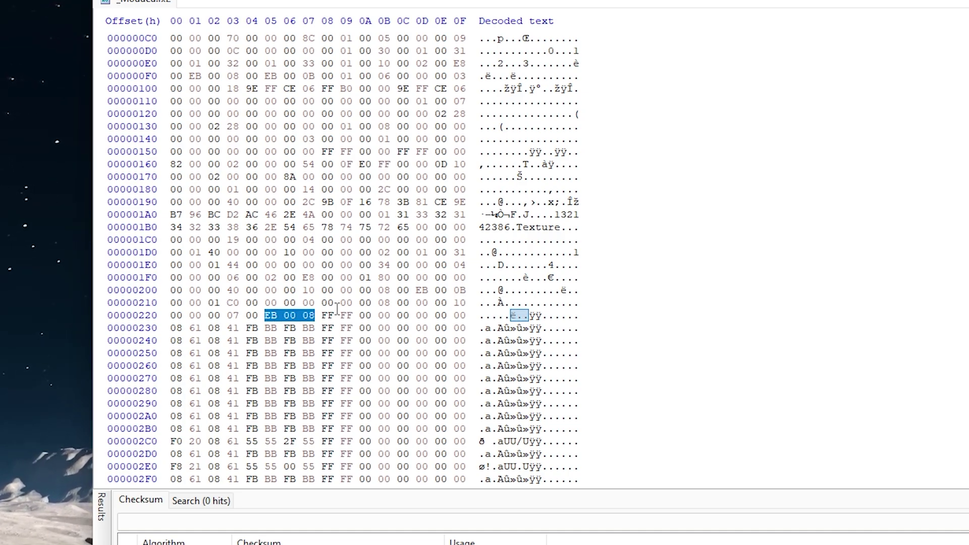
{"action": "scroll", "coordinate": [333, 257], "scroll_direction": "down", "scroll_amount": 20}
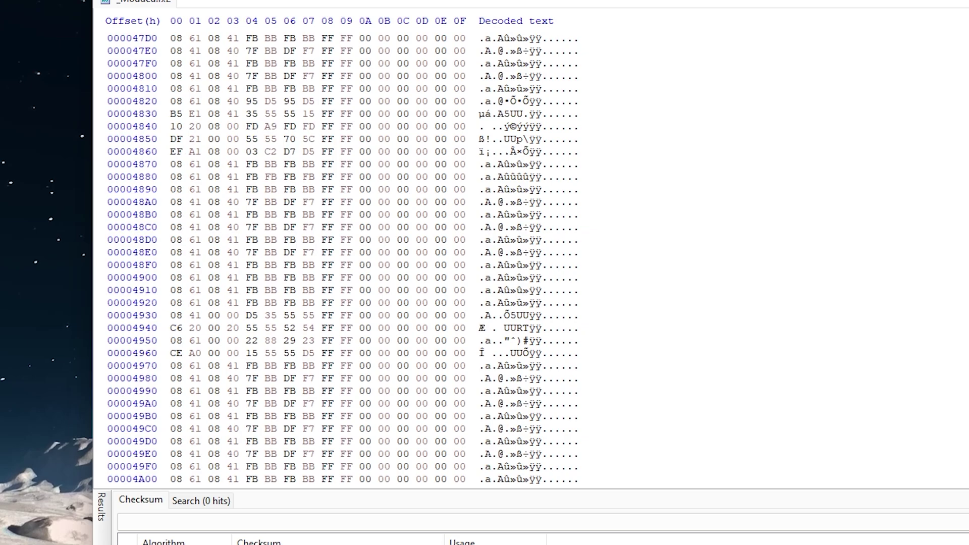
{"action": "scroll", "coordinate": [314, 285], "scroll_direction": "down", "scroll_amount": 10}
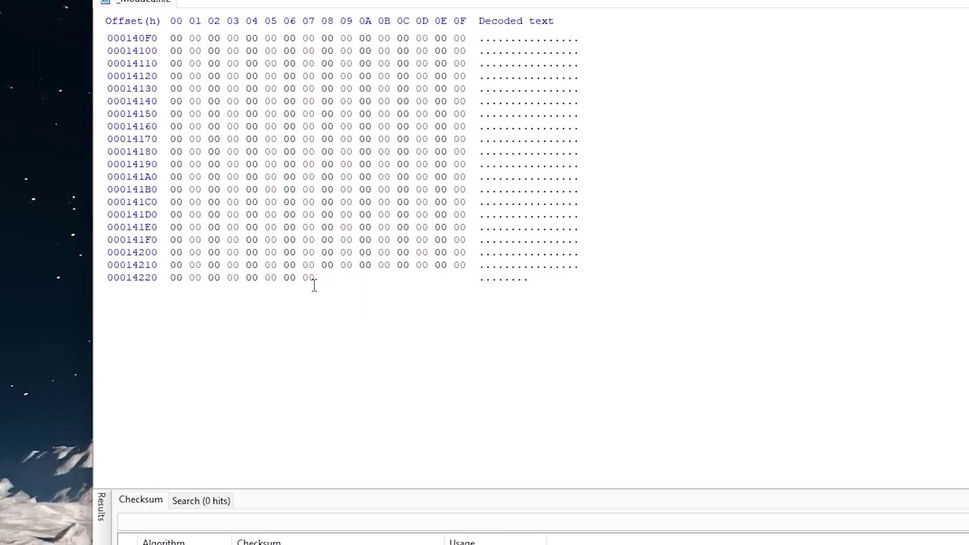
{"action": "left_click", "coordinate": [314, 279], "text": "shift"}
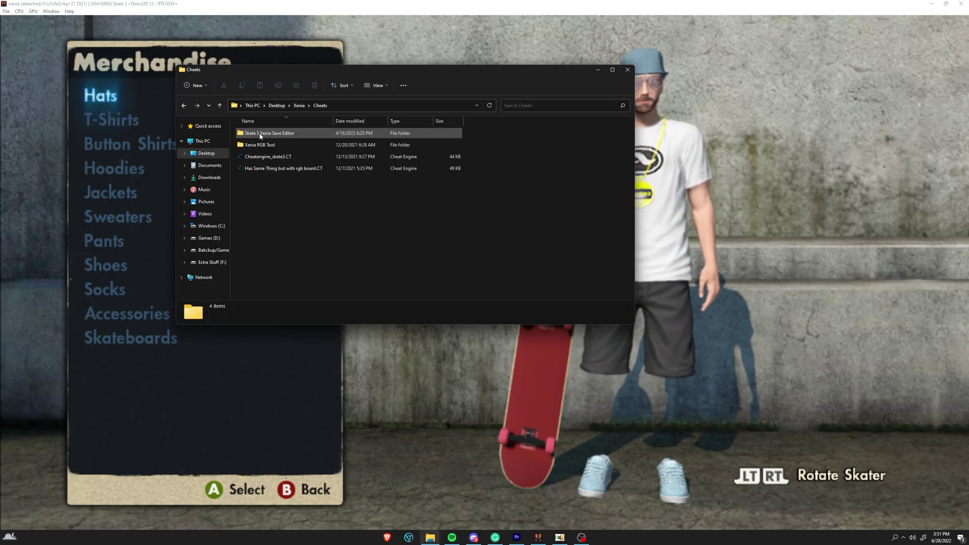
Step: Open Cheatengine_skate3.CT from the Cheats folder and attach Cheat Engine to the xenia process, keeping the current address list
{"action": "double_click", "coordinate": [268, 156]}
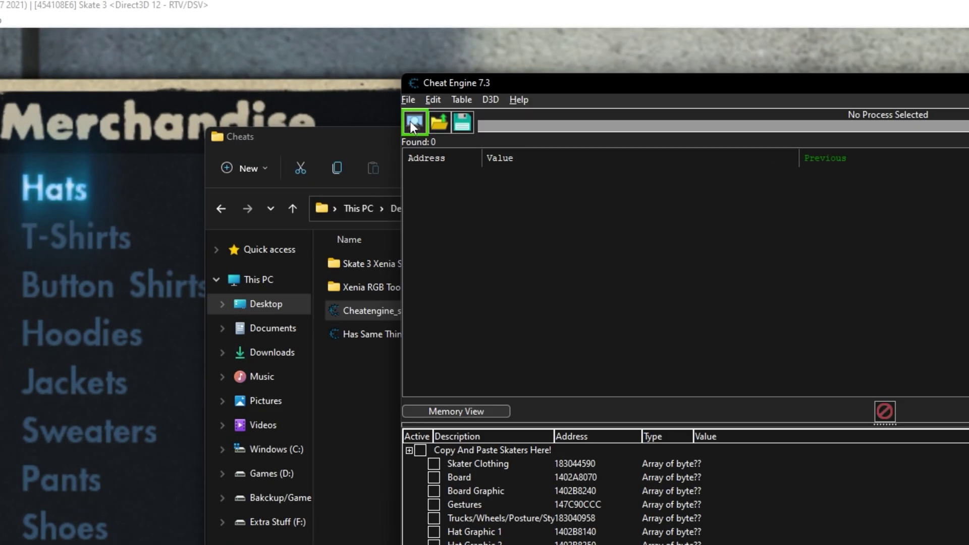
{"action": "left_click", "coordinate": [412, 122]}
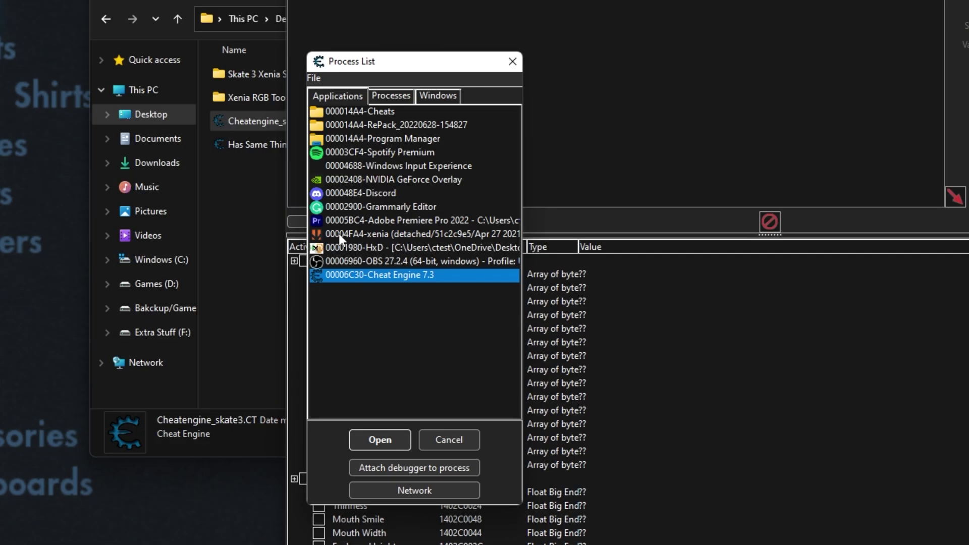
{"action": "double_click", "coordinate": [338, 233]}
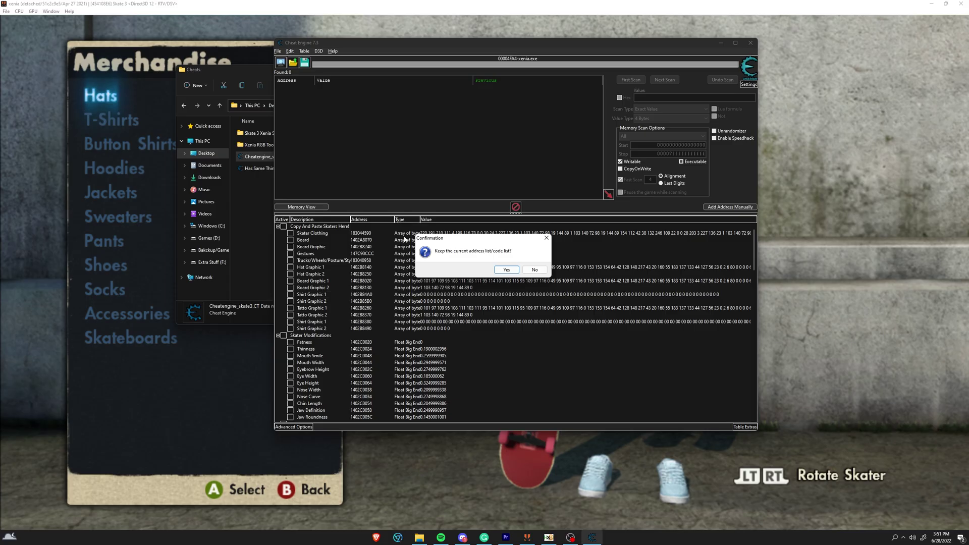
{"action": "left_click", "coordinate": [506, 270]}
{"action": "scroll", "coordinate": [345, 284], "scroll_direction": "down", "scroll_amount": 10}
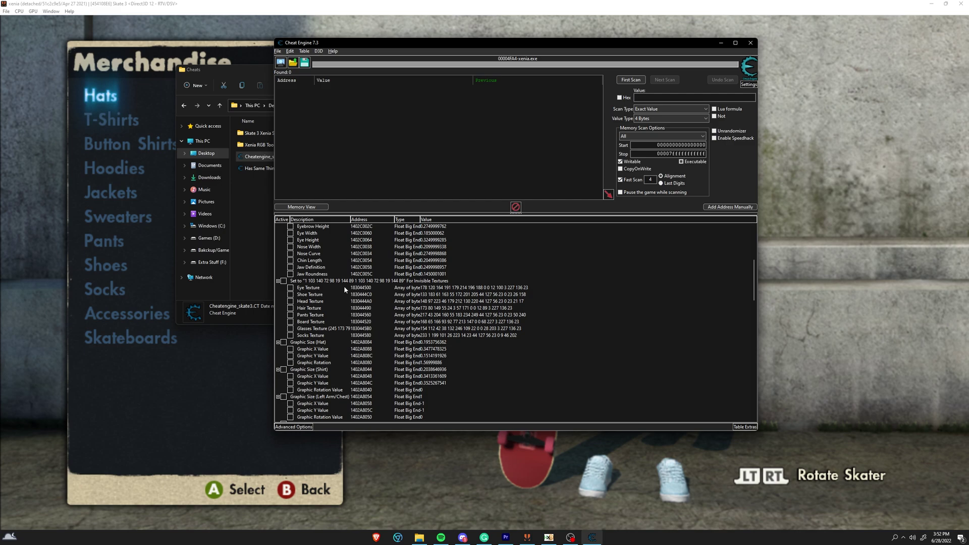
{"action": "scroll", "coordinate": [343, 287], "scroll_direction": "down", "scroll_amount": 5}
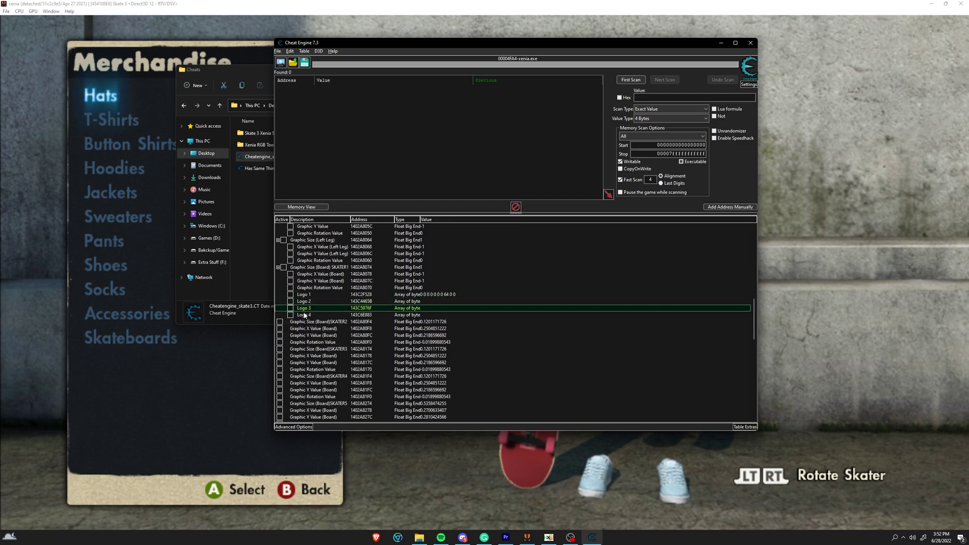
Step: Switch to Skate 3 in Xenia, add the team logo to the skateboard deck and return to the Merchandise list
{"action": "left_click", "coordinate": [211, 3]}
{"action": "key", "text": "Return"}
{"action": "key", "text": "Return"}
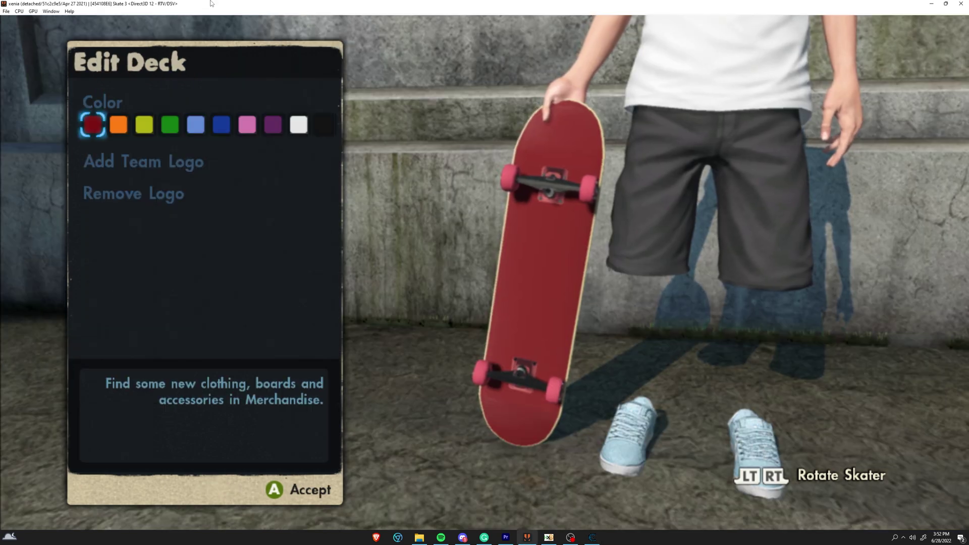
{"action": "key", "text": "Down"}
{"action": "key", "text": "Return"}
{"action": "key", "text": "Return"}
{"action": "key", "text": "Return"}
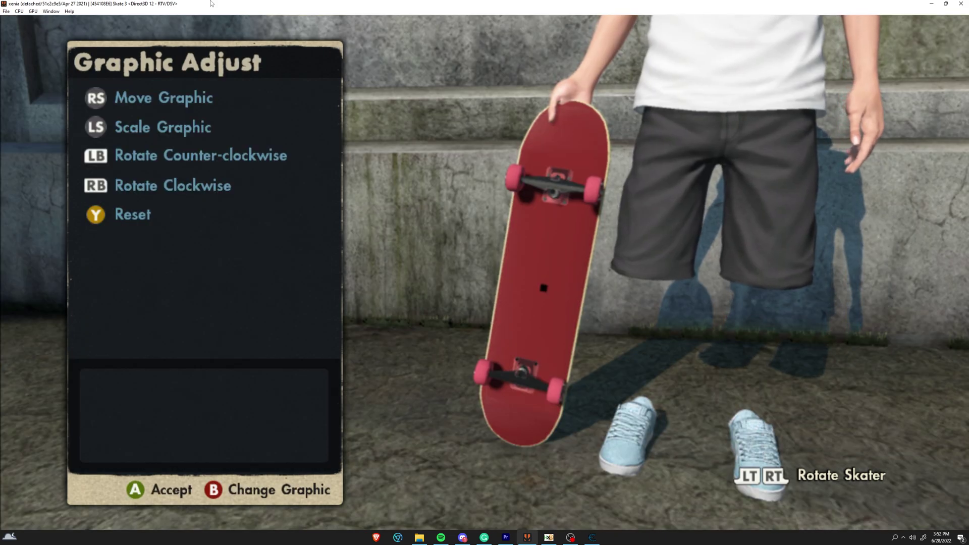
{"action": "key", "text": "Escape"}
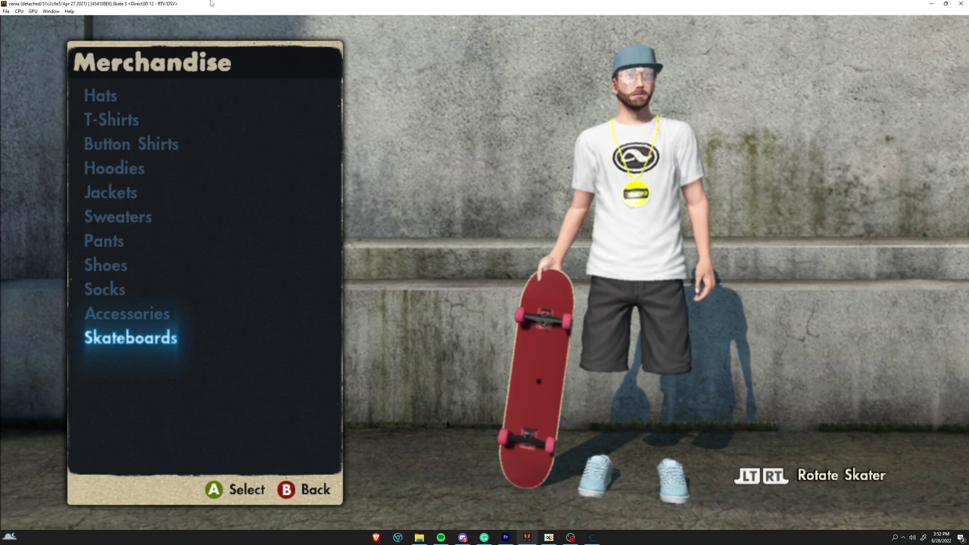
Step: Switch to Cheat Engine and browse the memory region of the Logo 1 record
{"action": "left_click", "coordinate": [592, 538]}
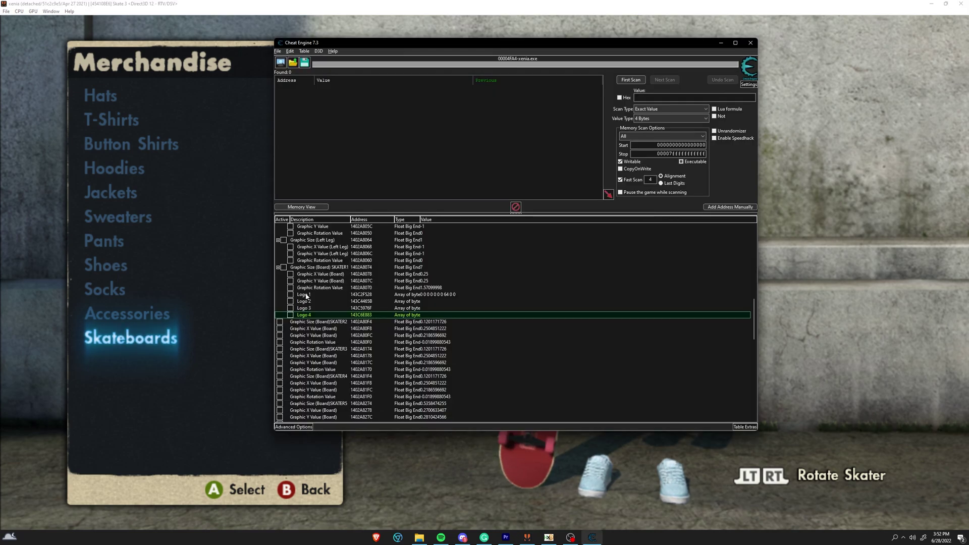
{"action": "right_click", "coordinate": [305, 295]}
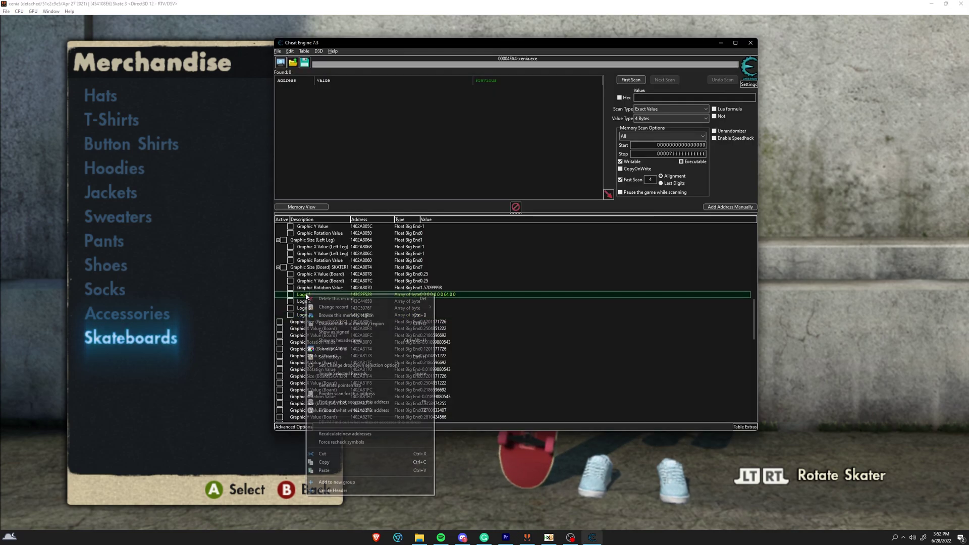
{"action": "left_click", "coordinate": [326, 315]}
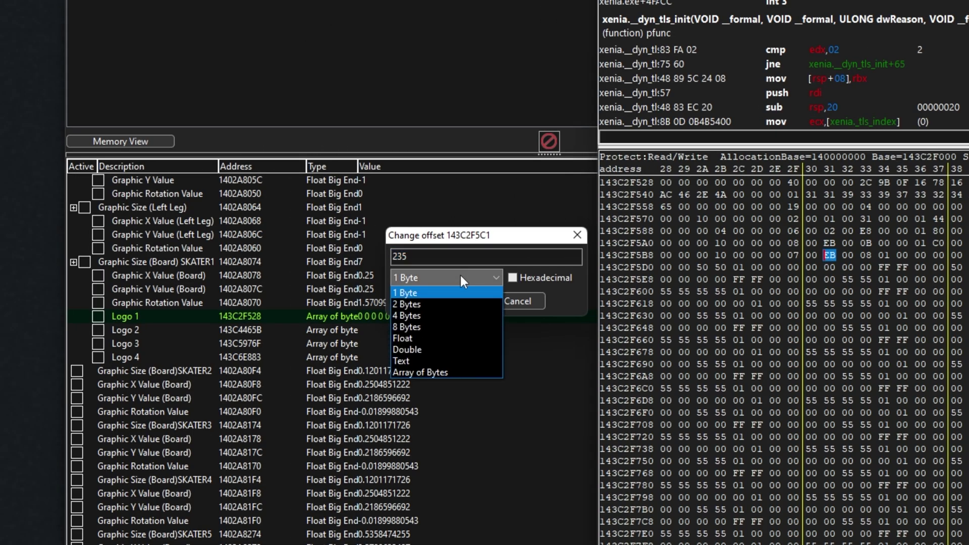
Step: Overwrite the memory from the EB byte at 143C2F5C1 with the copied _Modded.rx2 bytes, using the Array of Bytes type
{"action": "left_click", "coordinate": [427, 371]}
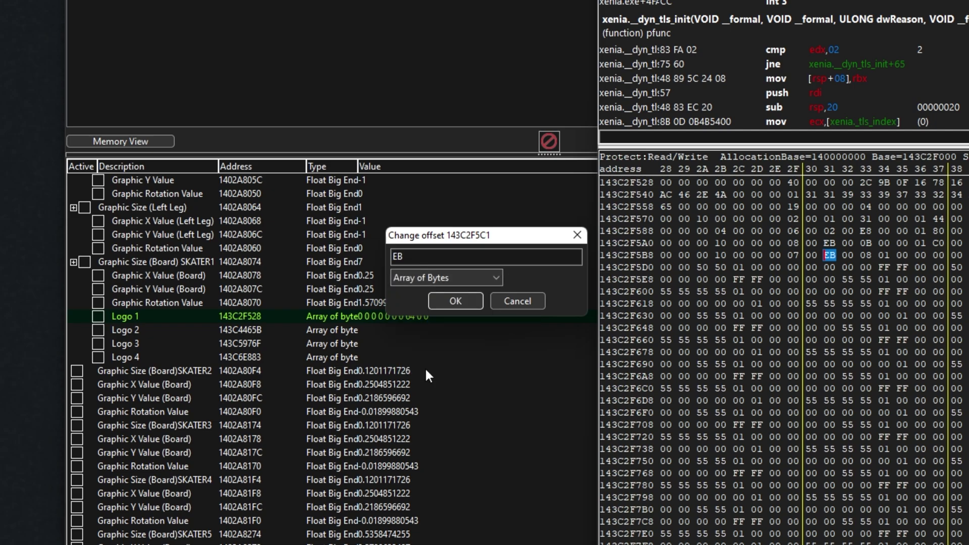
{"action": "key", "text": "shift+Tab"}
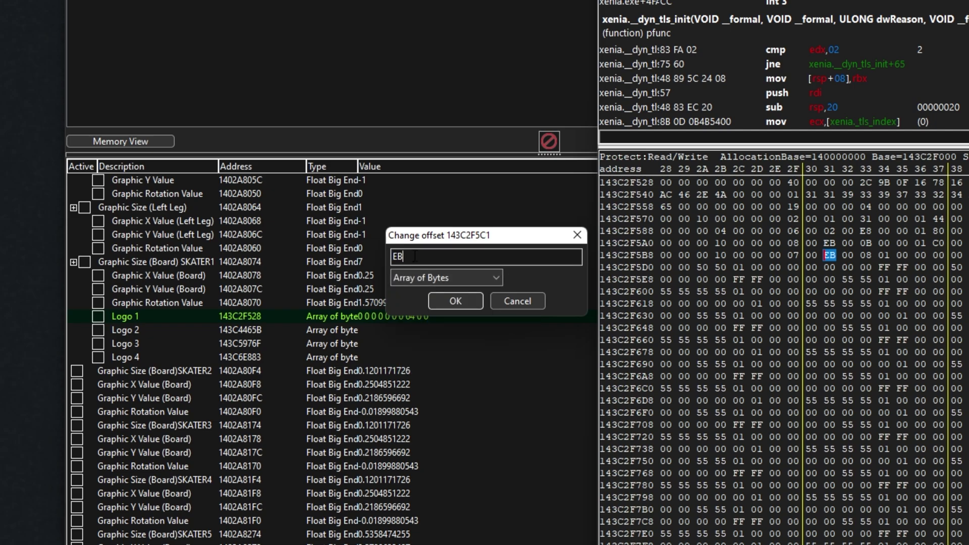
{"action": "key", "text": "BackSpace"}
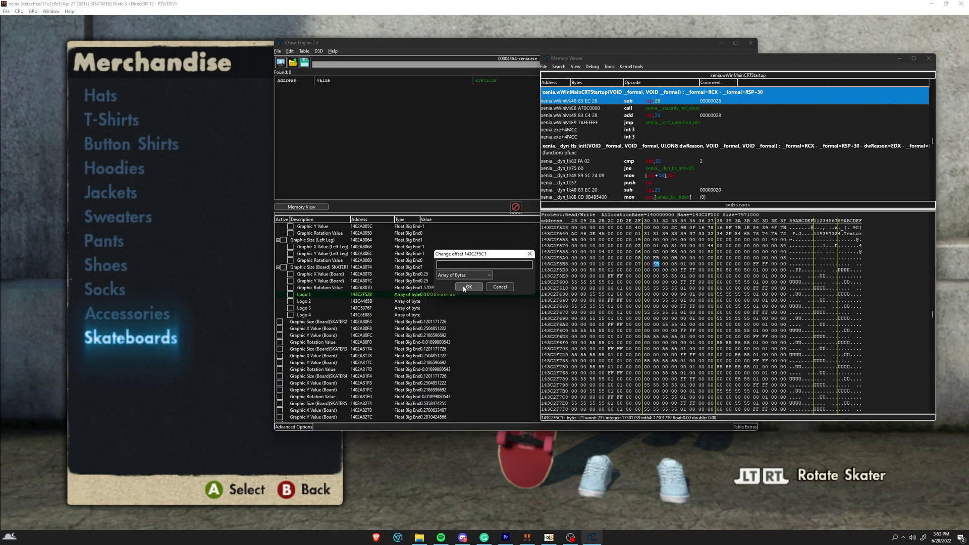
{"action": "left_click", "coordinate": [465, 287]}
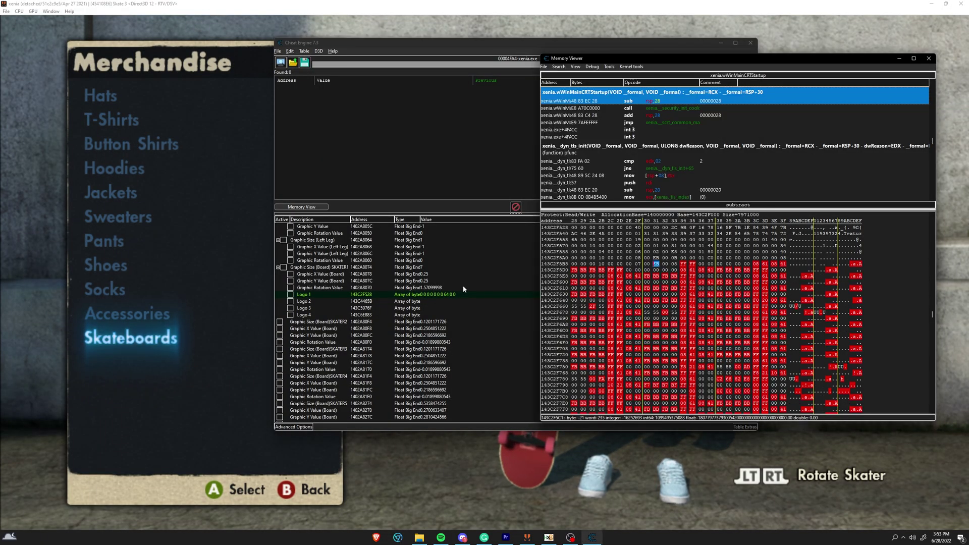
Step: Switch to Skate 3, re-add the team logo to the customizable deck scaled to cover the whole board, and return to Merchandise
{"action": "left_click", "coordinate": [362, 4]}
{"action": "key", "text": "Return"}
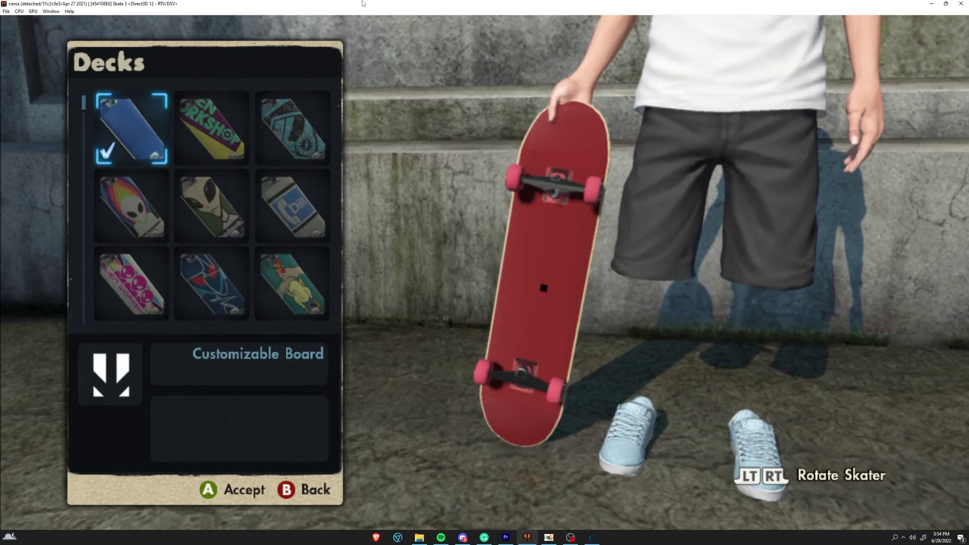
{"action": "key", "text": "Return"}
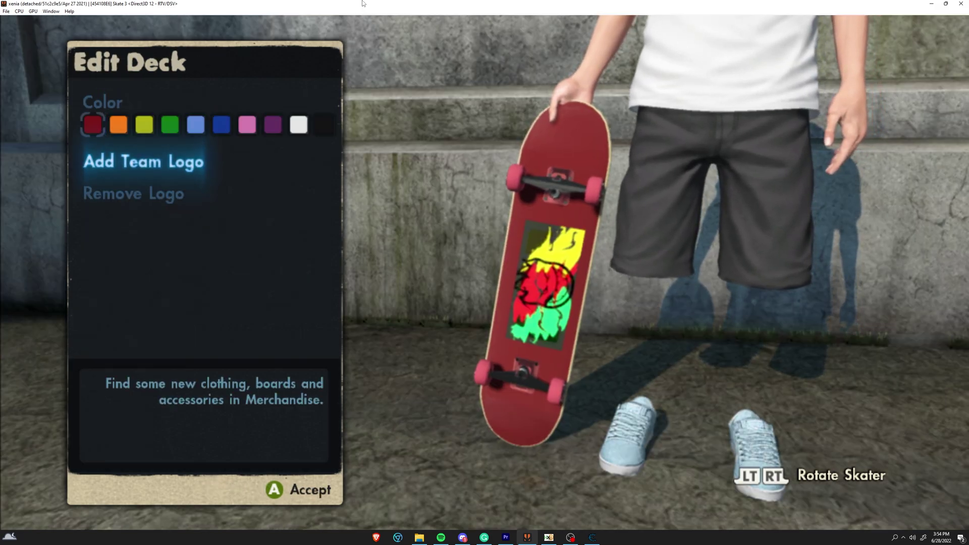
{"action": "key", "text": "Return"}
{"action": "key", "text": "Return"}
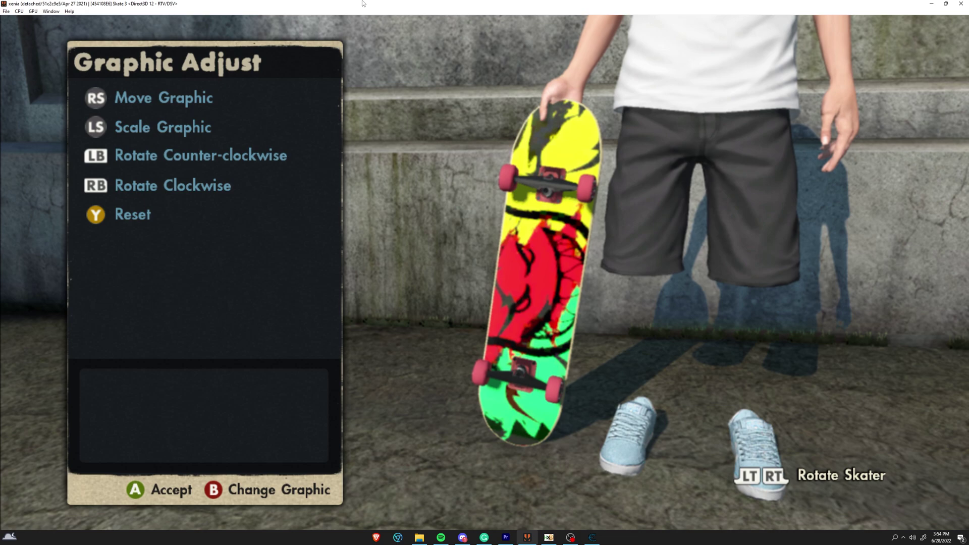
{"action": "key", "text": "Return"}
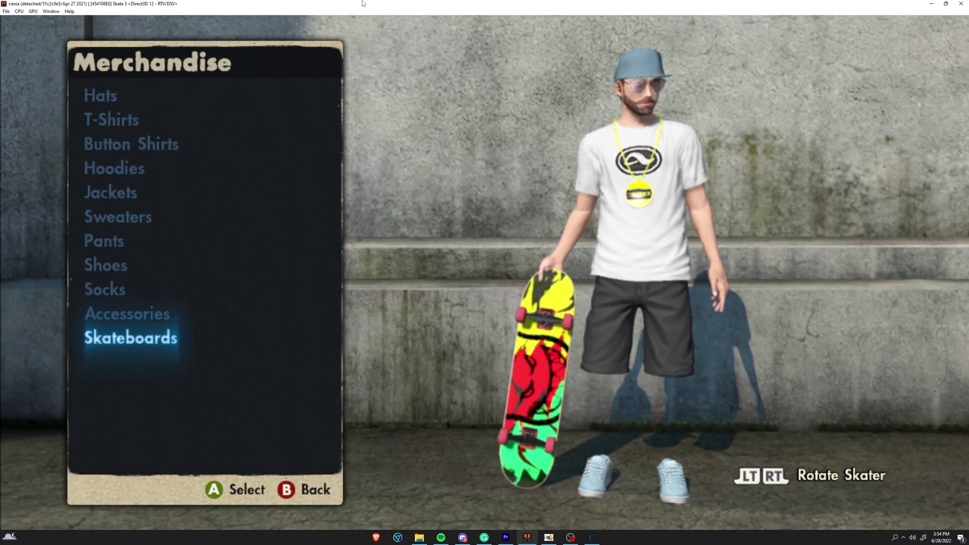
Step: Put the plain red customizable T-shirt on the skater and open its graphic locations
{"action": "key", "text": "Down"}
{"action": "key", "text": "Down"}
{"action": "key", "text": "Return"}
{"action": "key", "text": "Right"}
{"action": "key", "text": "Return"}
{"action": "key", "text": "Down"}
{"action": "key", "text": "Return"}
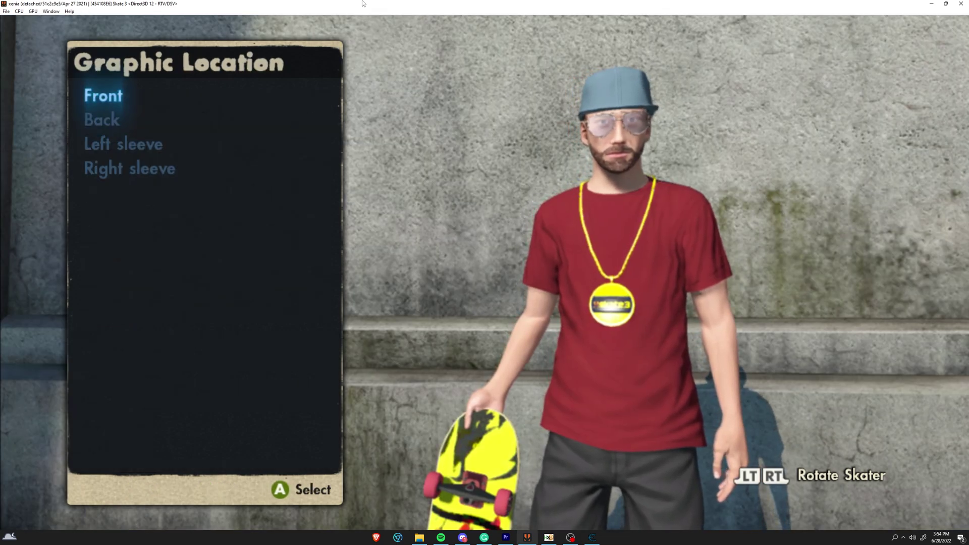
Step: Add the team logo to the back of the T-shirt and scale it up to cover the whole shirt
{"action": "key", "text": "Down"}
{"action": "key", "text": "Return"}
{"action": "key", "text": "Return"}
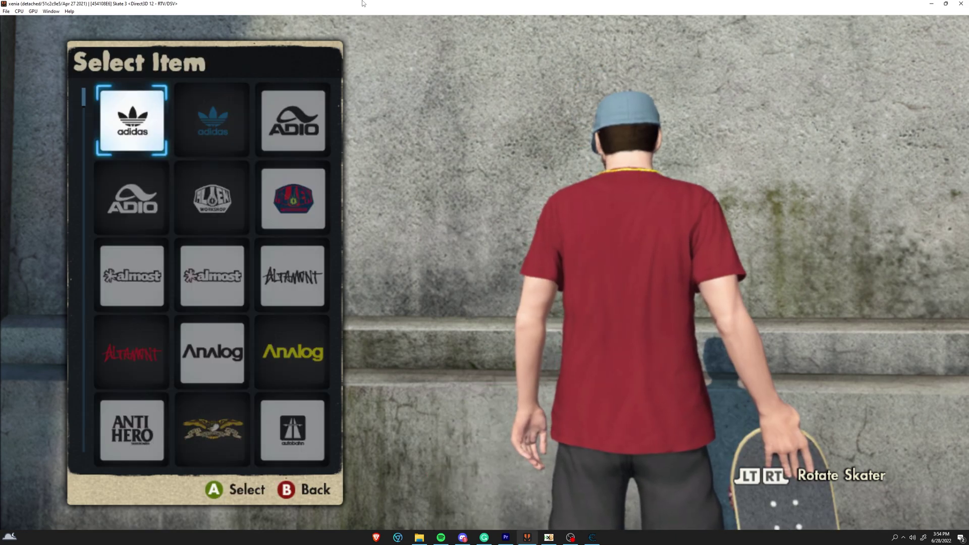
{"action": "key", "text": "Return"}
{"action": "key", "text": "w"}
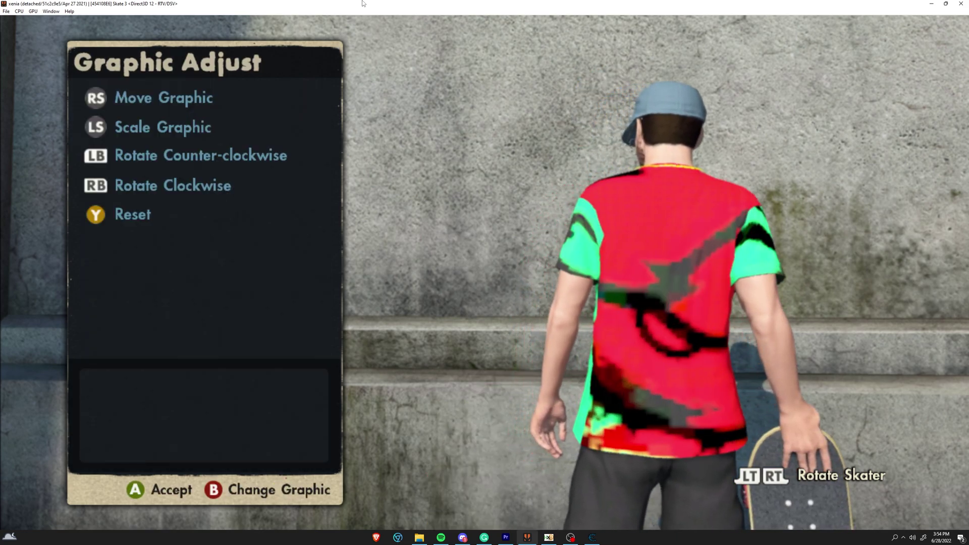
{"action": "key", "text": "w"}
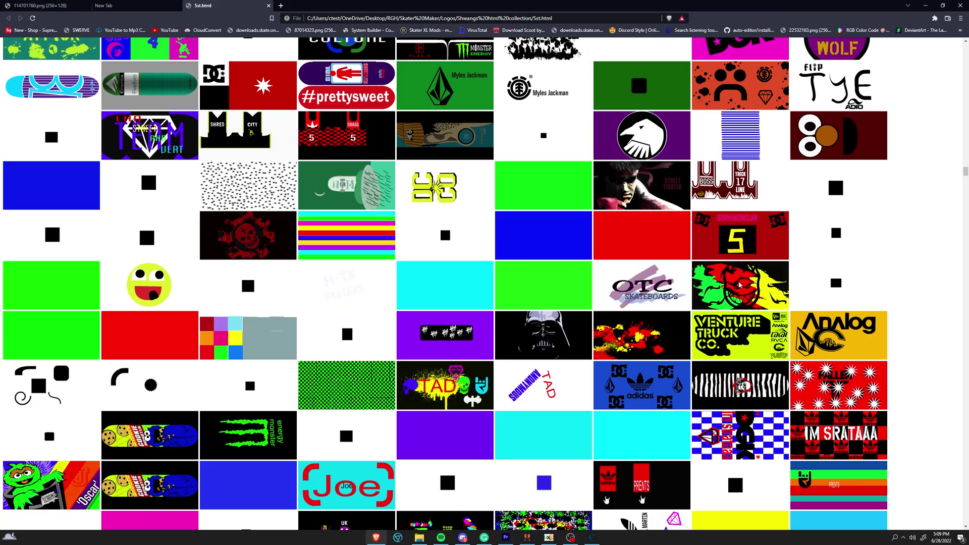
Step: Open the green, red and yellow logo from 5st.html in its own tab and copy its URL path from /skate3 through 114701760.png
{"action": "right_click", "coordinate": [739, 285]}
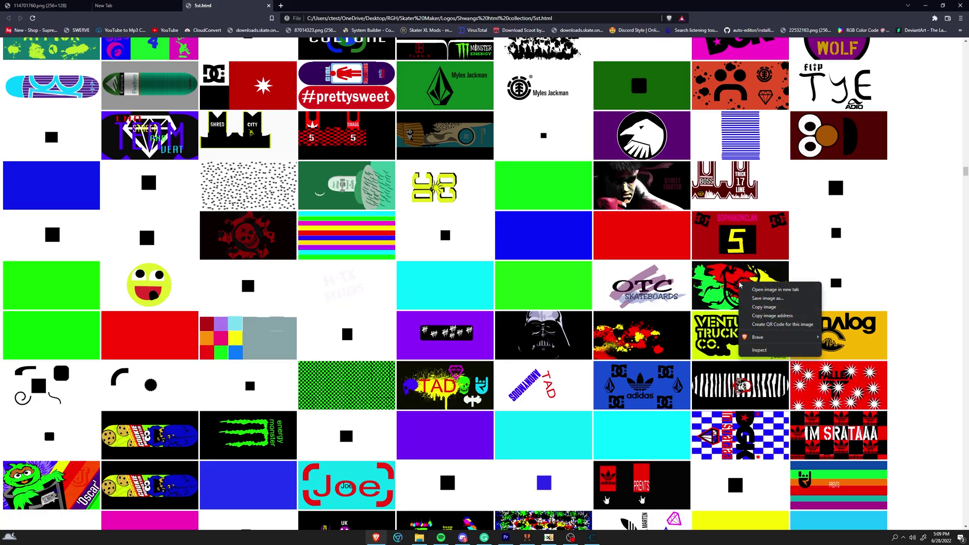
{"action": "left_click", "coordinate": [757, 298]}
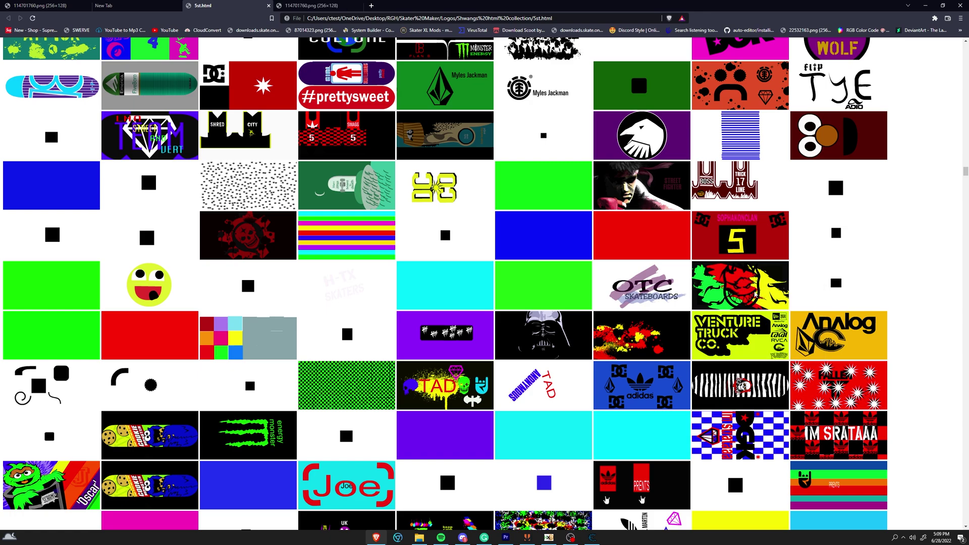
{"action": "left_click", "coordinate": [331, 5]}
{"action": "left_click", "coordinate": [398, 18]}
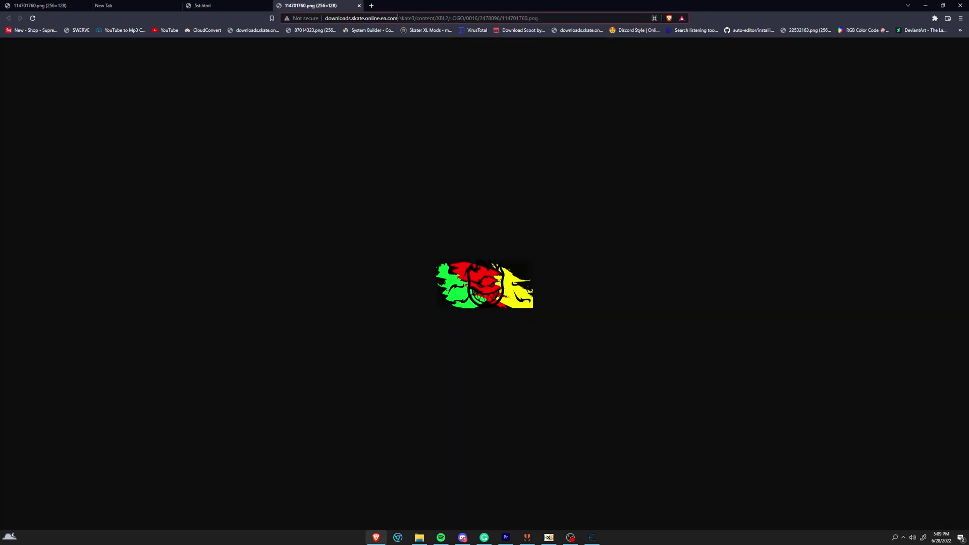
{"action": "left_click_drag", "start_coordinate": [434, 19], "coordinate": [518, 18]}
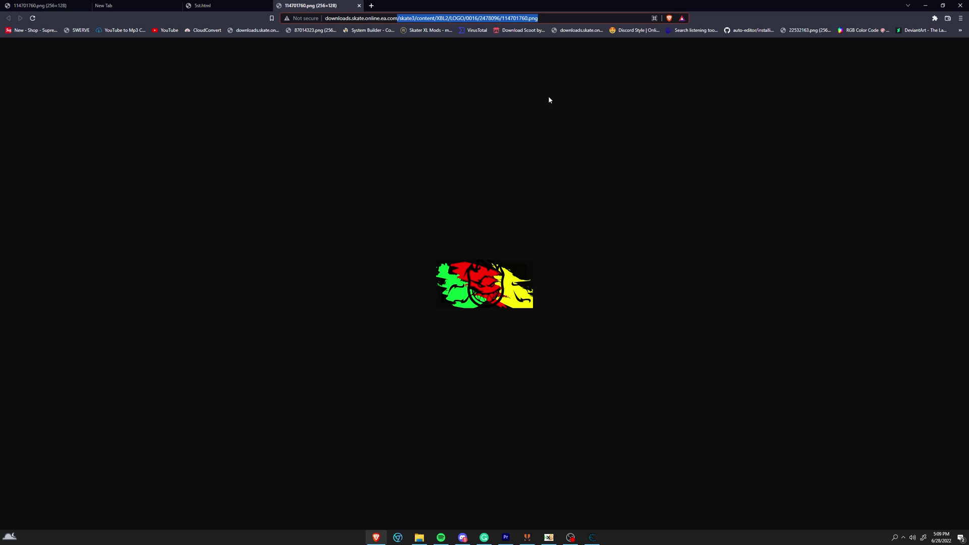
Step: Switch back to Skate 3 and open the numbered team logo selection for the customizable skateboard deck
{"action": "key", "text": "alt+Tab"}
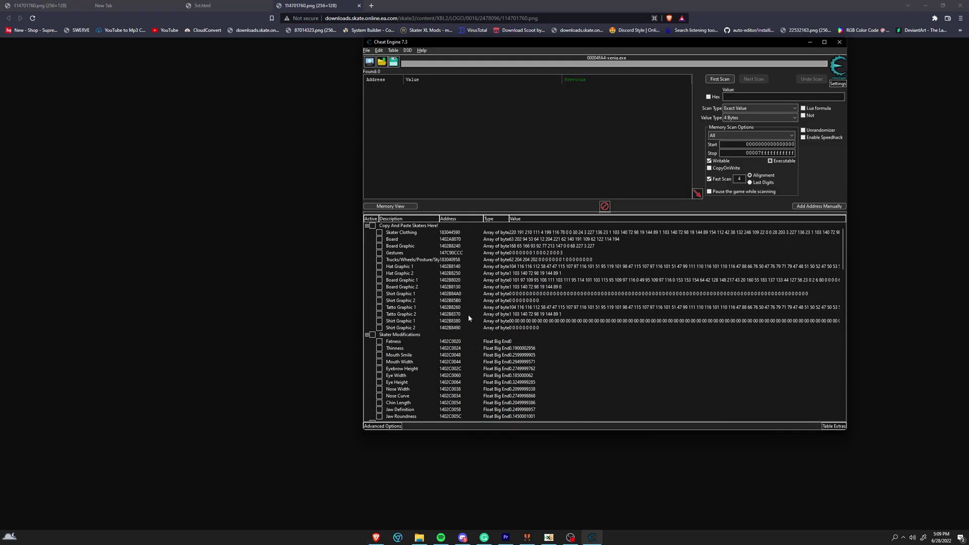
{"action": "key", "text": "alt+Tab"}
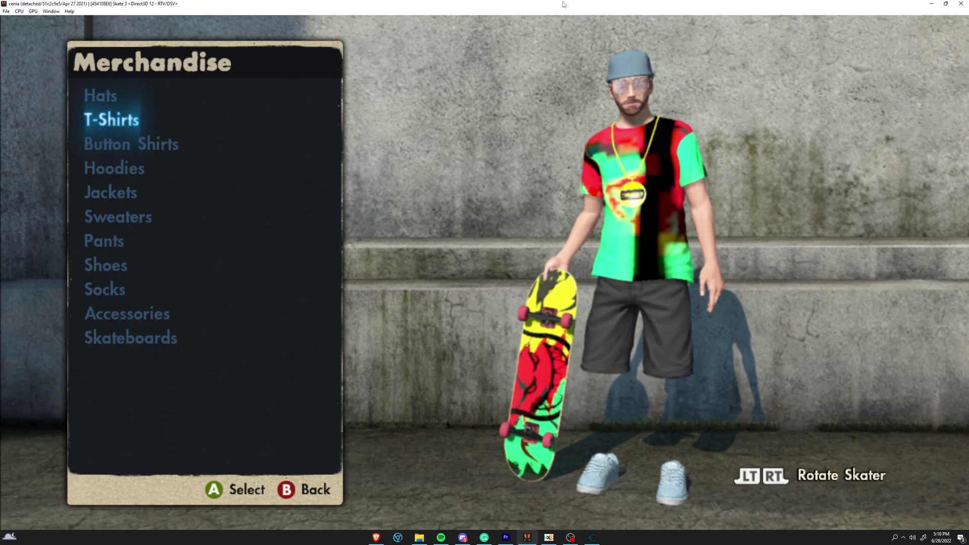
{"action": "key", "text": "Down"}
{"action": "key", "text": "Down"}
{"action": "key", "text": "Down"}
{"action": "key", "text": "Down"}
{"action": "key", "text": "Down"}
{"action": "key", "text": "Down"}
{"action": "key", "text": "Down"}
{"action": "key", "text": "Down"}
{"action": "key", "text": "Down"}
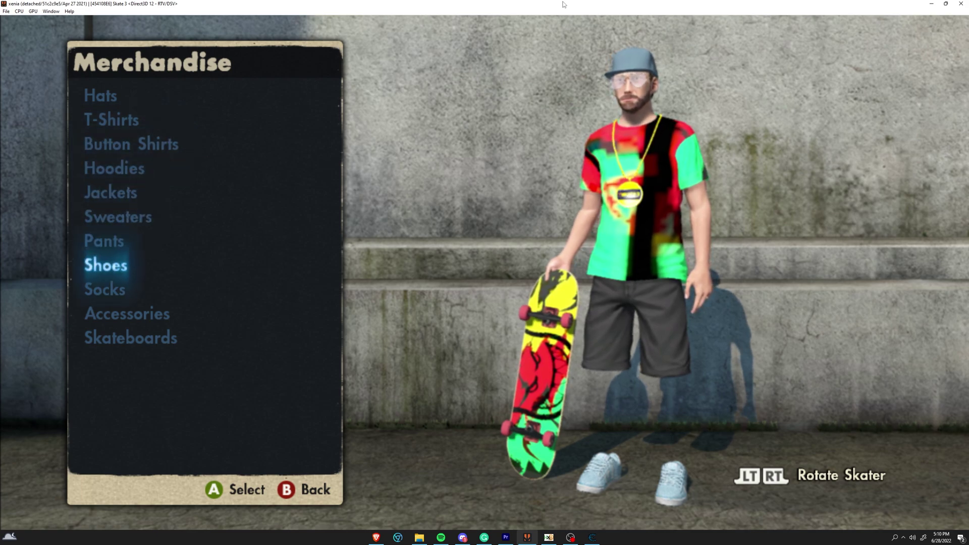
{"action": "key", "text": "Return"}
{"action": "key", "text": "Return"}
{"action": "key", "text": "Down"}
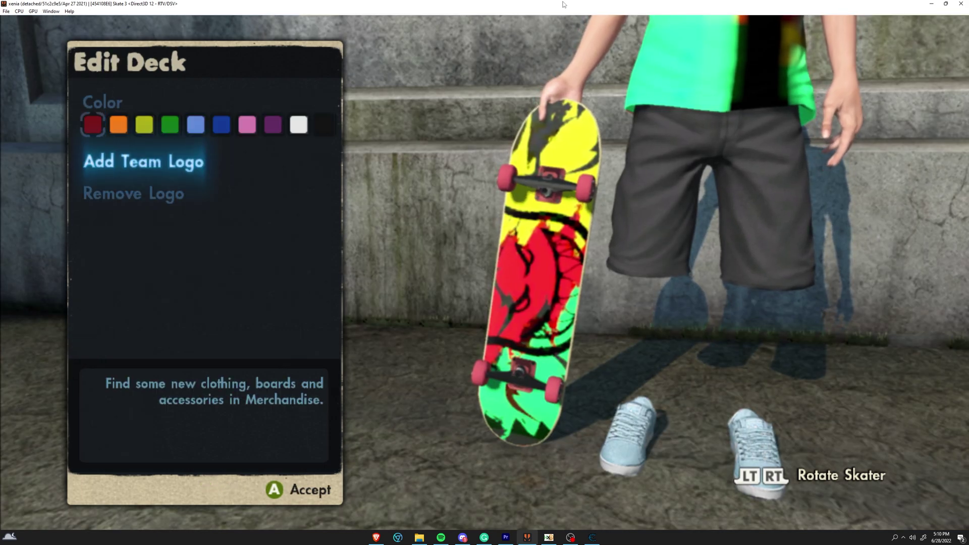
{"action": "key", "text": "Return"}
{"action": "key", "text": "Down"}
{"action": "key", "text": "Return"}
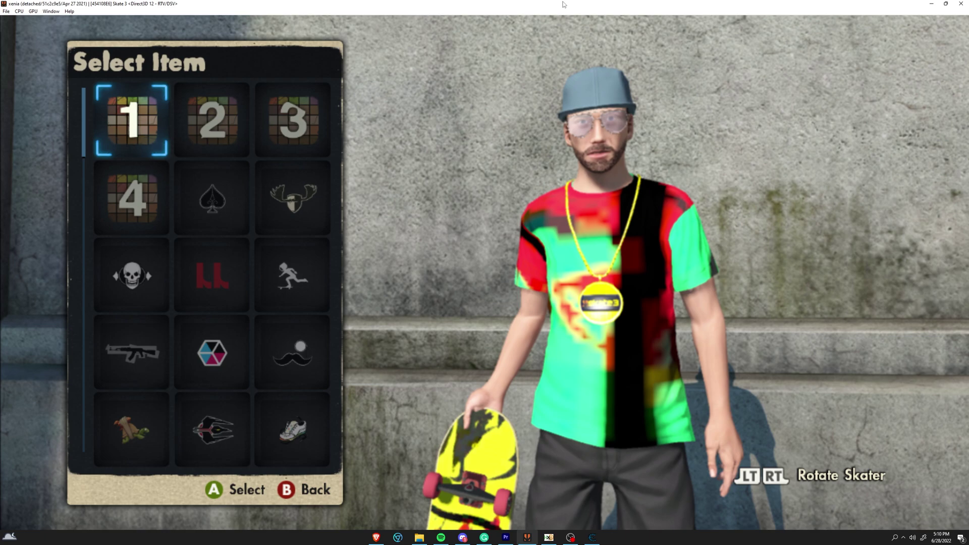
Step: Bring Cheat Engine up beside the game and try the spade logo on the deck, returning to the logo selection
{"action": "key", "text": "alt+Tab"}
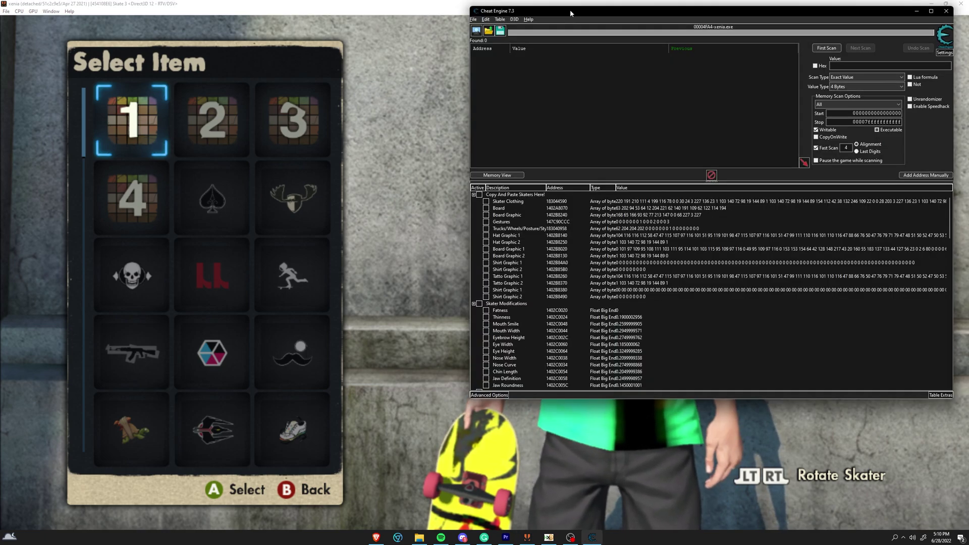
{"action": "key", "text": "Return"}
{"action": "key", "text": "Escape"}
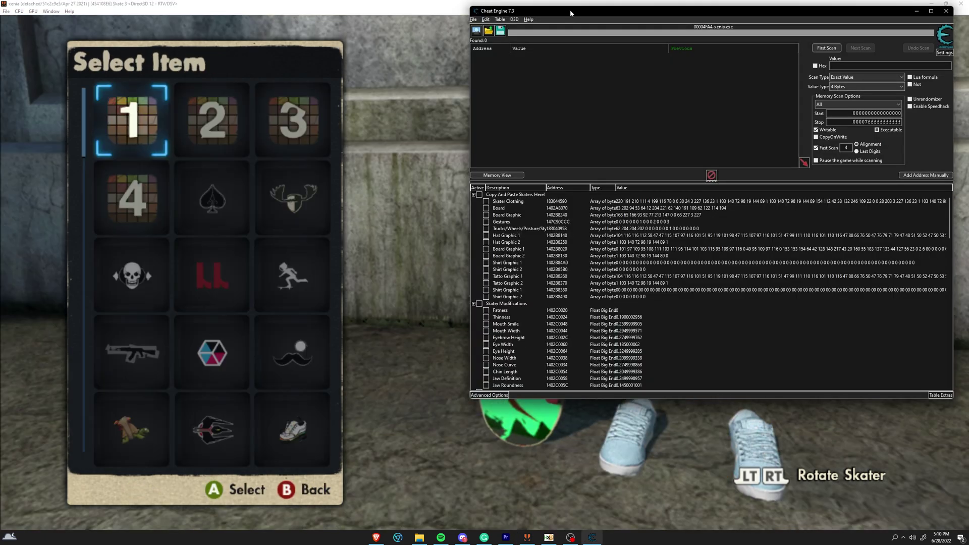
{"action": "key", "text": "Down"}
{"action": "key", "text": "Right"}
{"action": "key", "text": "Return"}
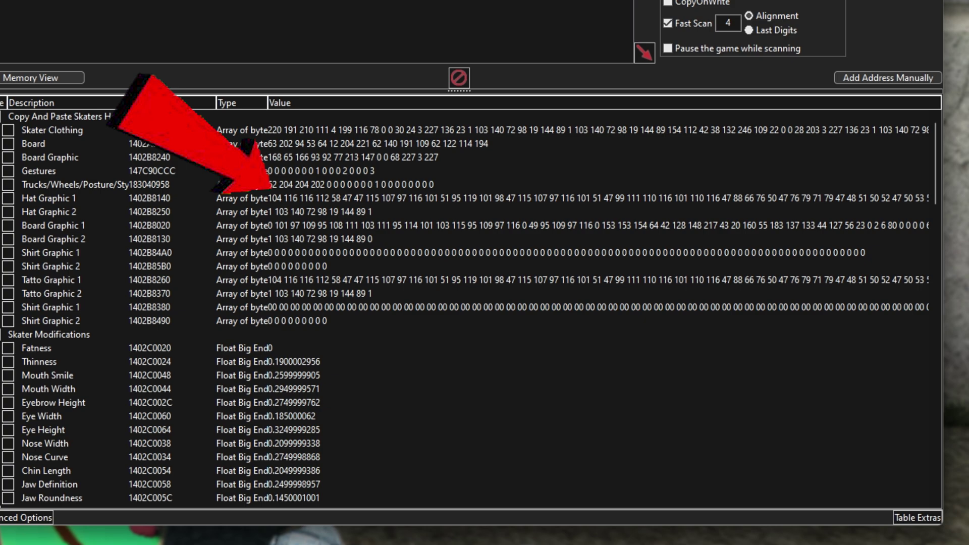
{"action": "key", "text": "Return"}
{"action": "key", "text": "Escape"}
Step: Browse the memory region of the Hat Graphic 2 record and locate the board graphic's path just above it
{"action": "right_click", "coordinate": [280, 211]}
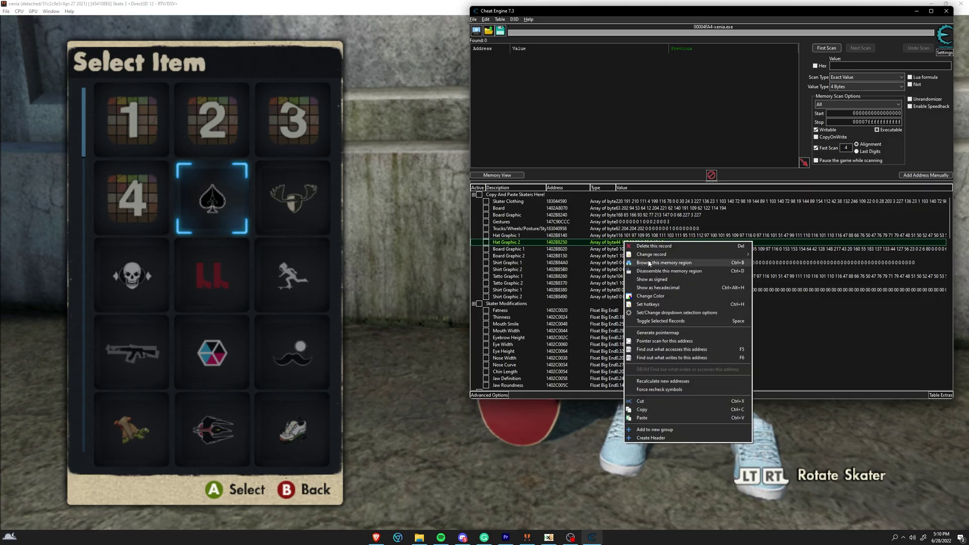
{"action": "left_click", "coordinate": [333, 252]}
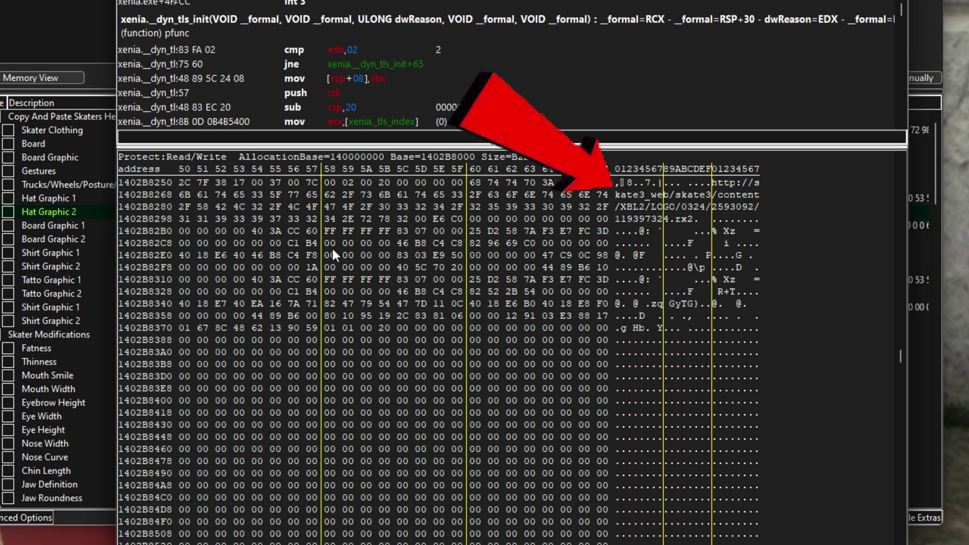
{"action": "scroll", "coordinate": [332, 246], "scroll_direction": "up", "scroll_amount": 7}
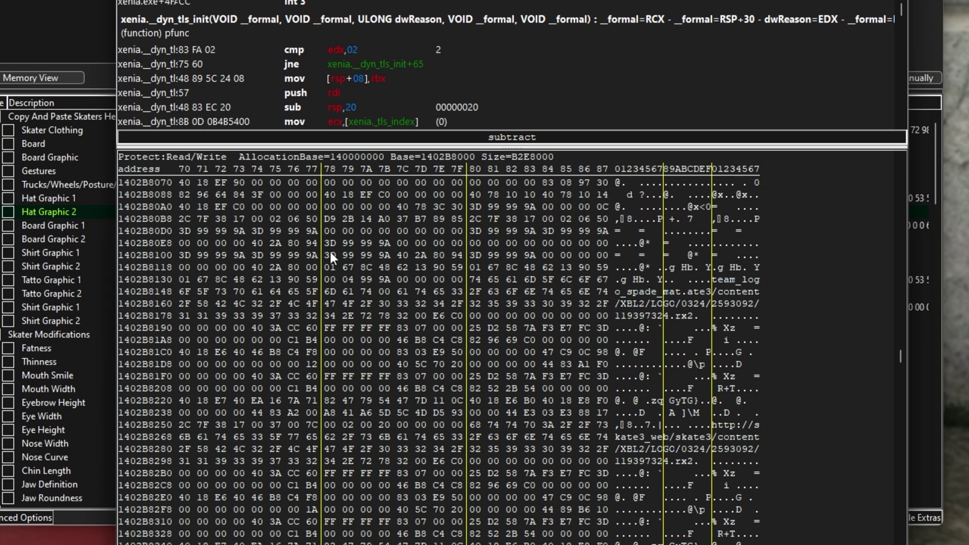
{"action": "left_click", "coordinate": [616, 292]}
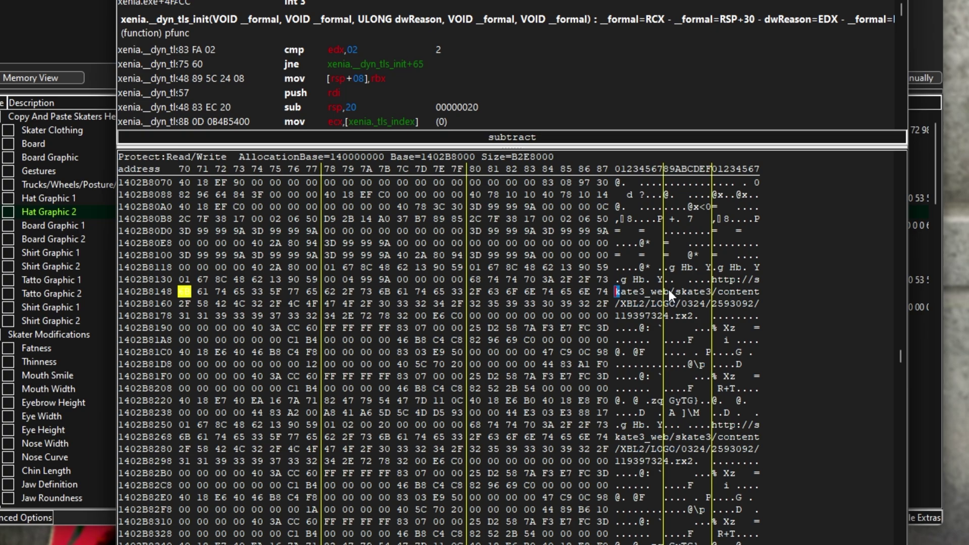
{"action": "left_click", "coordinate": [671, 290]}
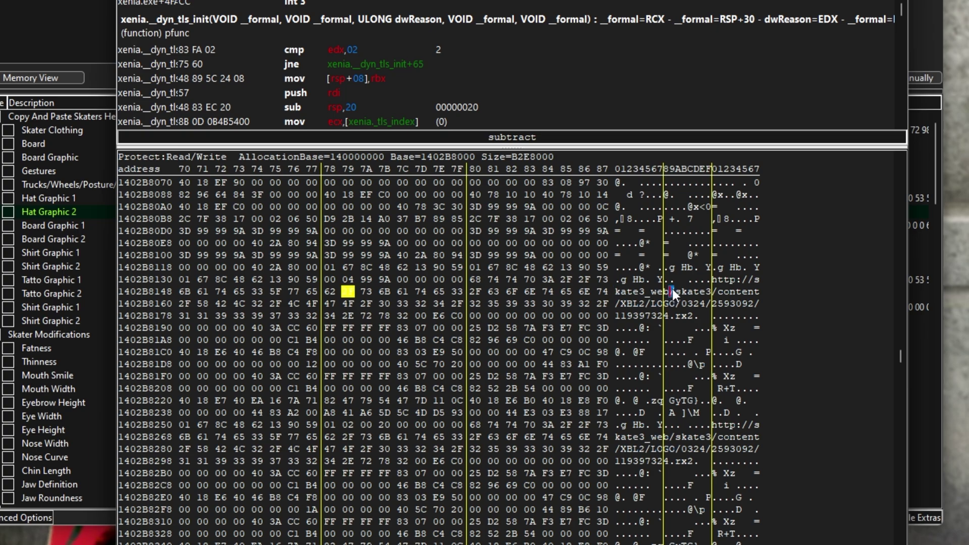
{"action": "left_click_drag", "start_coordinate": [672, 289], "coordinate": [685, 311]}
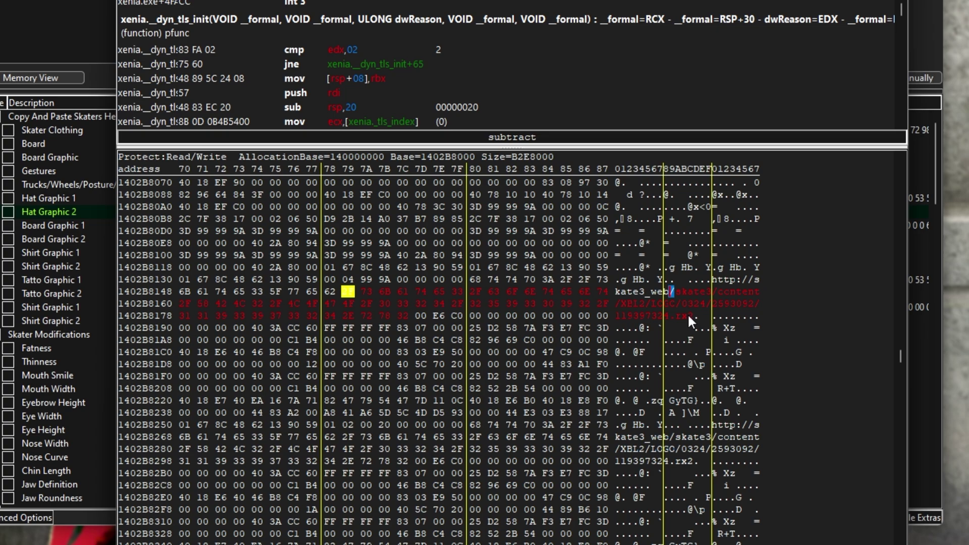
{"action": "type", "text": "/skate3/content/XBL2/LOGO/0016/2478096/114701760.png"}
Step: Change the extension of the 114701760 logo path in memory to rx2
{"action": "left_click", "coordinate": [687, 316]}
{"action": "type", "text": "rx"}
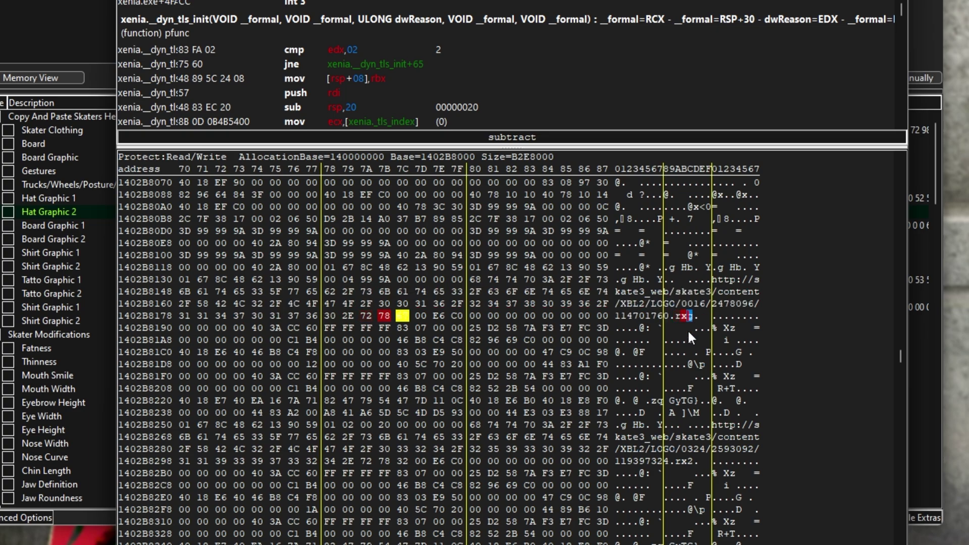
{"action": "type", "text": "2"}
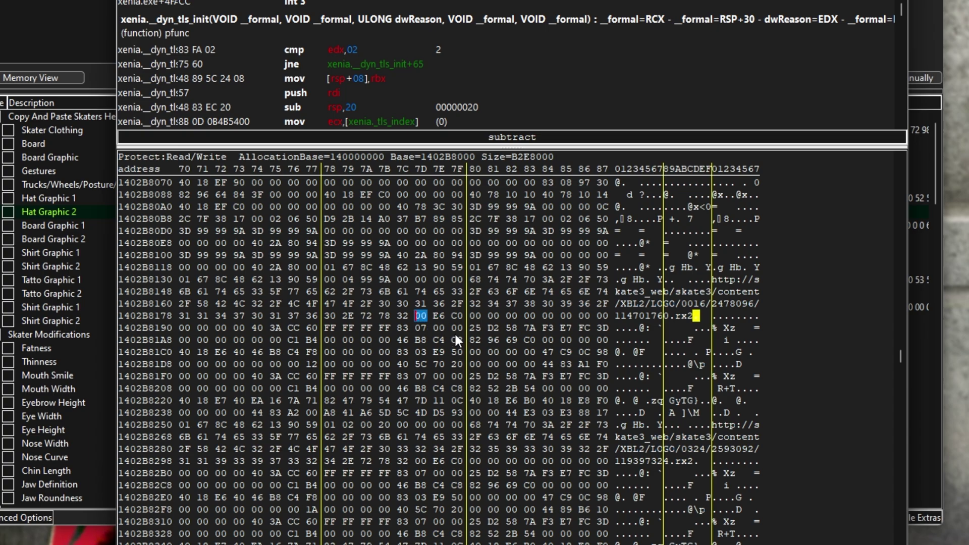
Step: Terminate the 114701760.rx2 path with 00, change the 138528486 path's extension to rx2 and zero the leftover bytes after it
{"action": "type", "text": "00"}
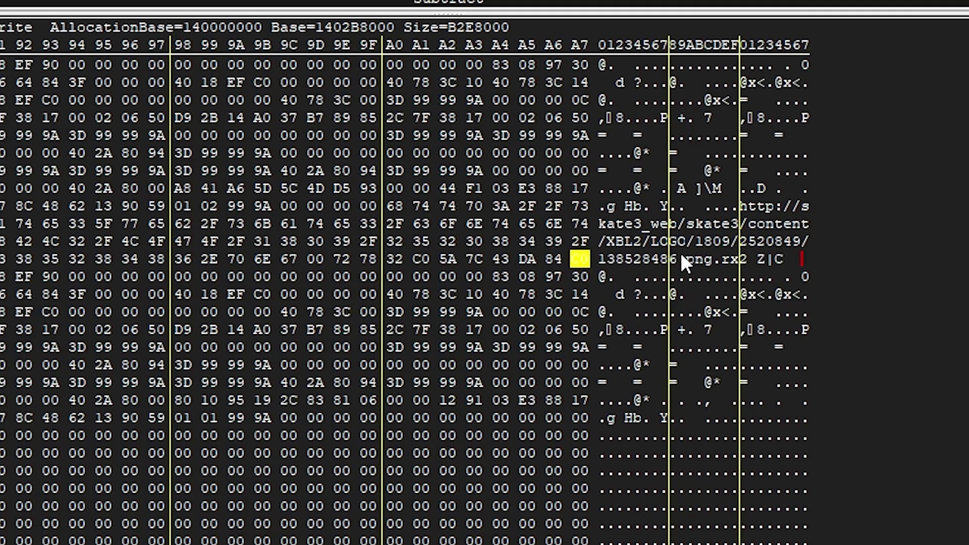
{"action": "left_click", "coordinate": [688, 260]}
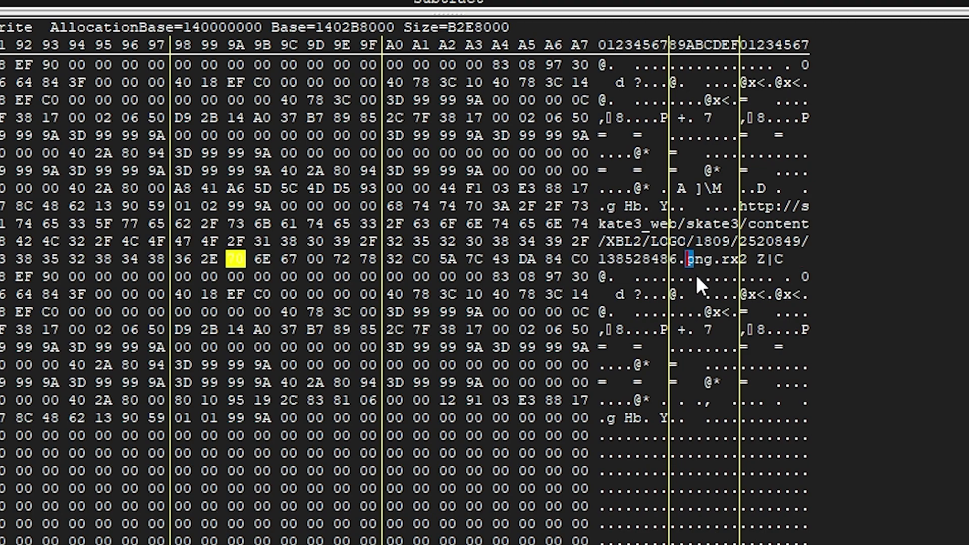
{"action": "type", "text": "rx2"}
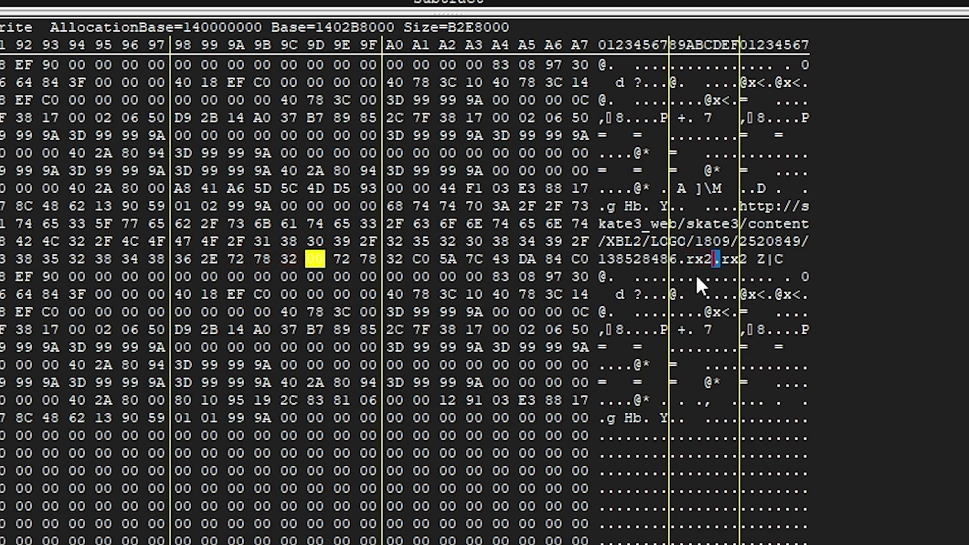
{"action": "left_click", "coordinate": [340, 259]}
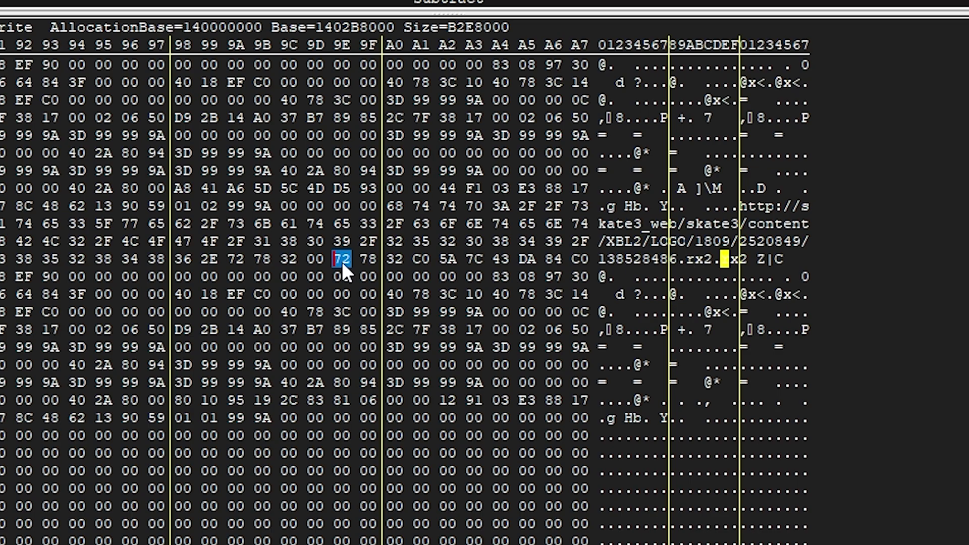
{"action": "type", "text": "0000"}
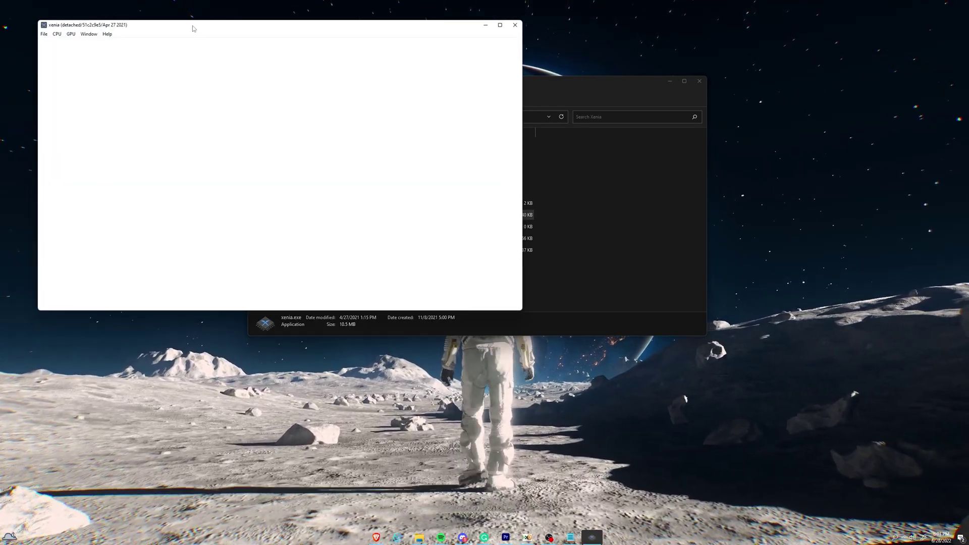
Step: Show Xenia's content directory and browse through 454108E6 and 00000001 to the ALIAS_SKATER folder
{"action": "left_click_drag", "start_coordinate": [192, 26], "coordinate": [381, 47]}
{"action": "left_click", "coordinate": [232, 54]}
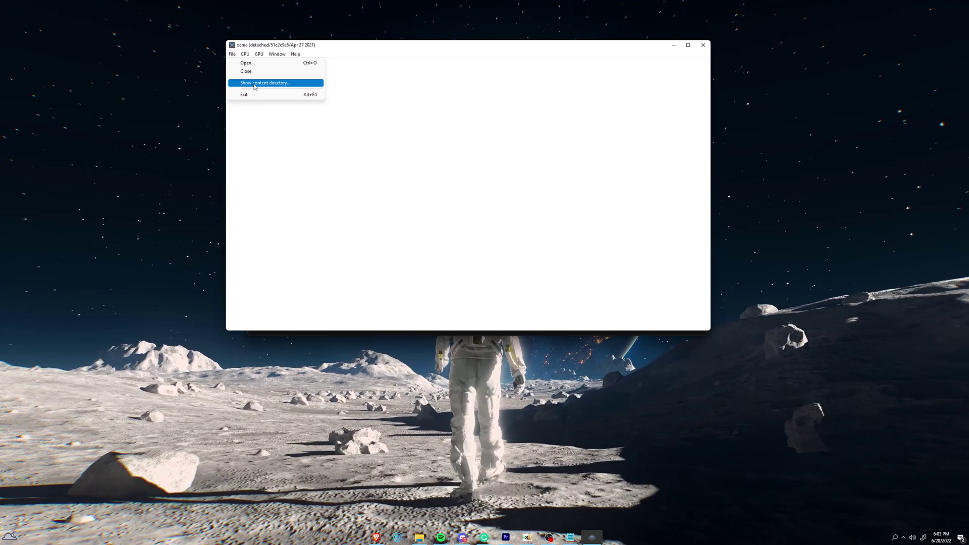
{"action": "left_click", "coordinate": [253, 84]}
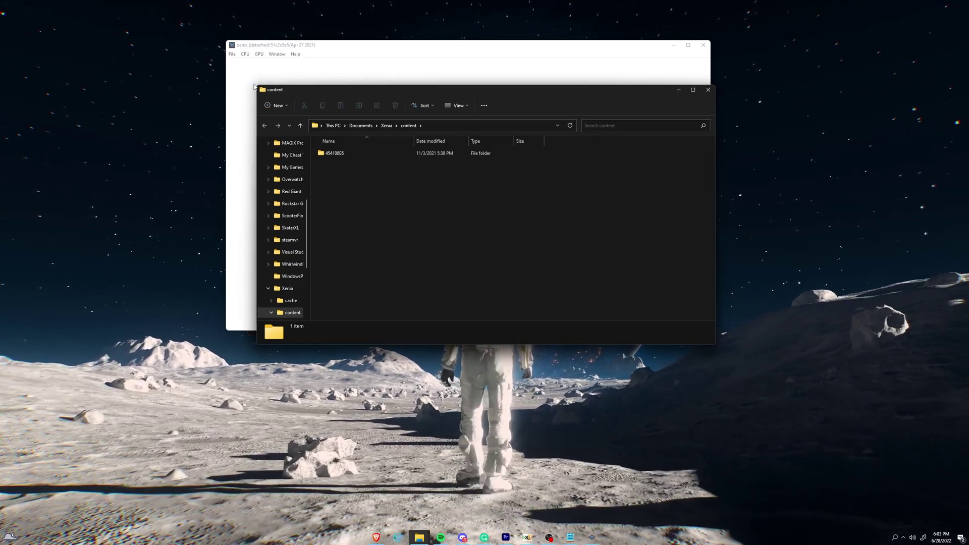
{"action": "double_click", "coordinate": [354, 153]}
{"action": "double_click", "coordinate": [353, 154]}
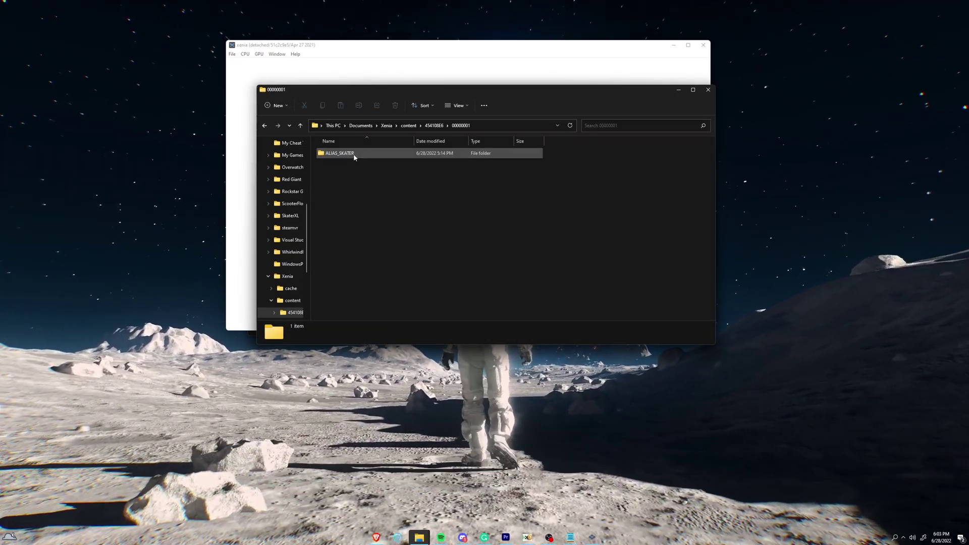
{"action": "double_click", "coordinate": [353, 154]}
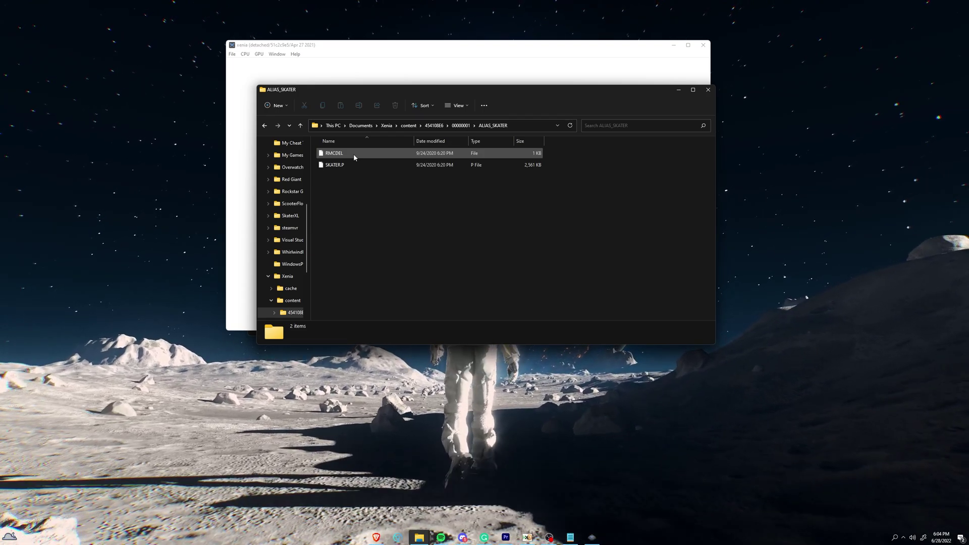
Step: Copy the RMCDEL and SKATER.P save files to the desktop, using Explorer for the paste
{"action": "left_click_drag", "start_coordinate": [356, 187], "coordinate": [350, 154]}
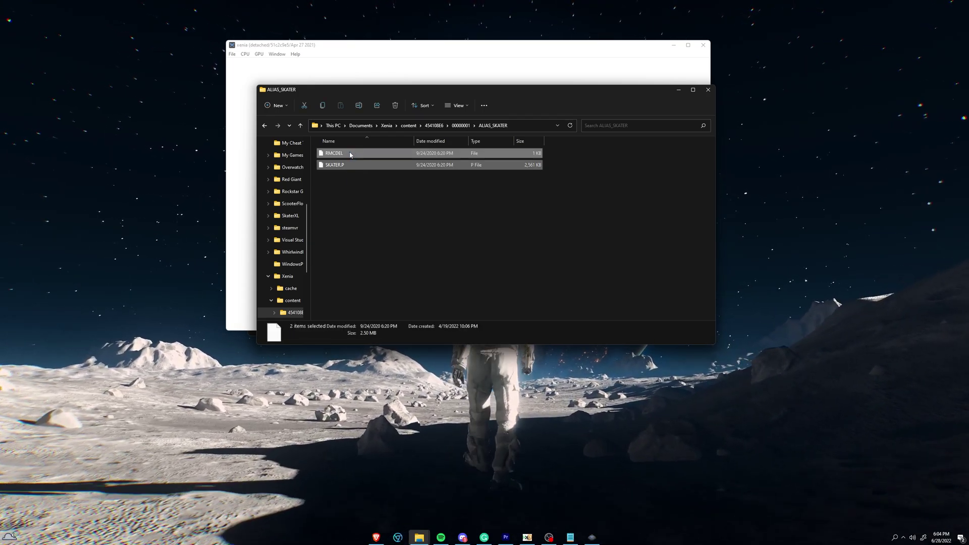
{"action": "key", "text": "ctrl+c"}
{"action": "left_click", "coordinate": [161, 183]}
{"action": "key", "text": "ctrl+v"}
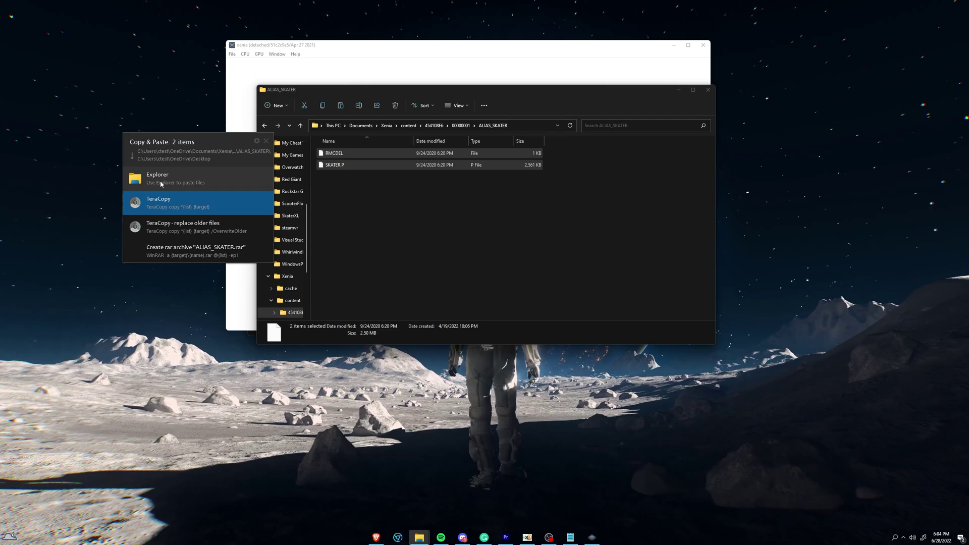
{"action": "left_click", "coordinate": [161, 184]}
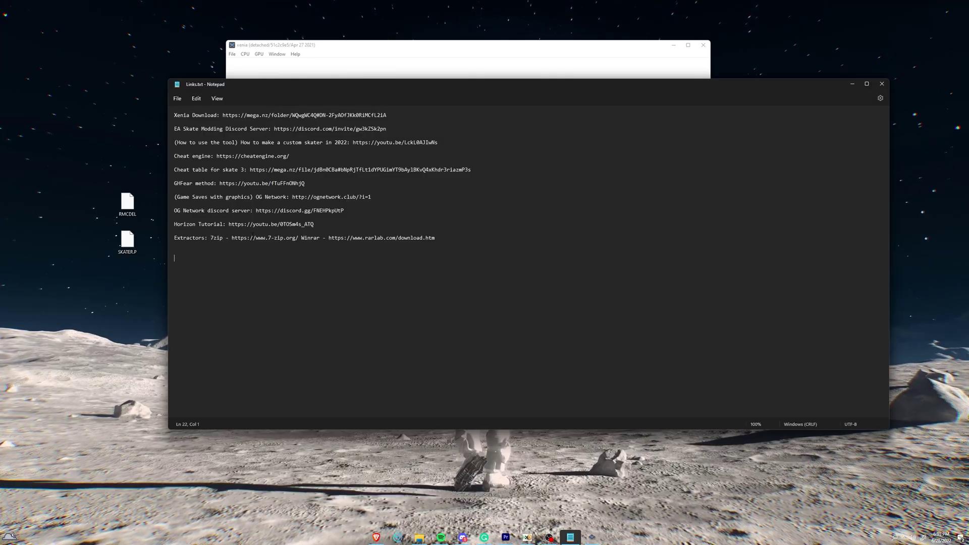
Step: Consult the Horizon Tutorial link from Links.txt, skip its video to 3:32, and highlight the Discord invite in the Skate 3 PC download video's description
{"action": "left_click_drag", "start_coordinate": [229, 224], "coordinate": [314, 224]}
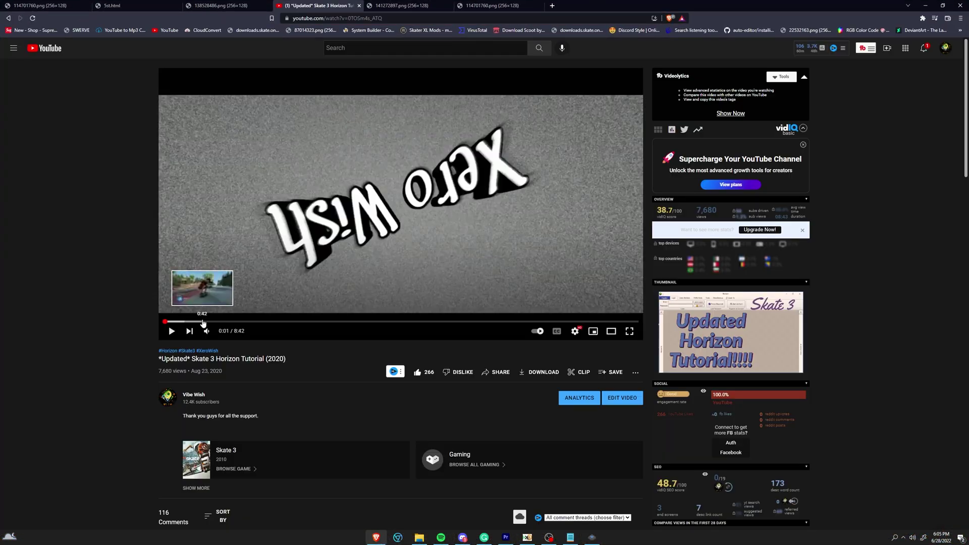
{"action": "left_click_drag", "start_coordinate": [209, 303], "coordinate": [356, 322]}
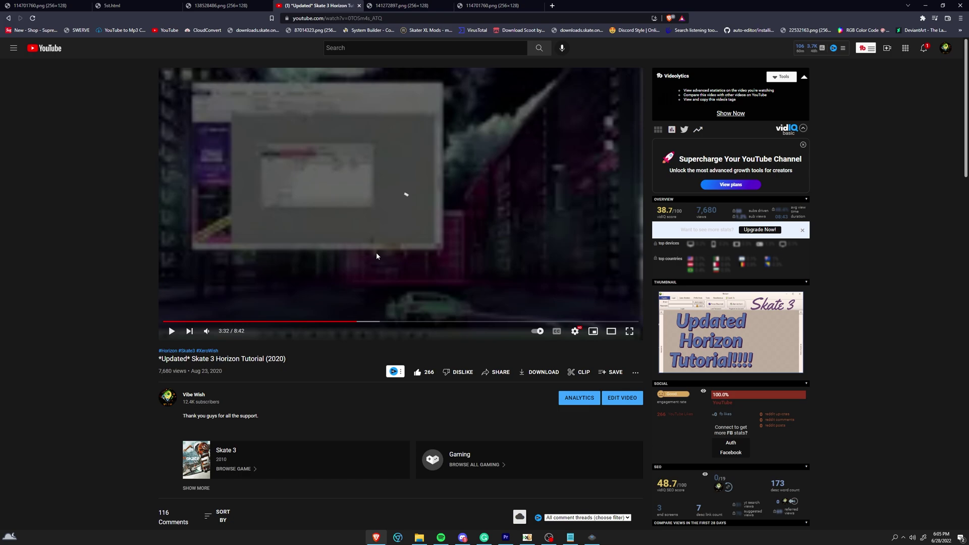
{"action": "left_click", "coordinate": [376, 255]}
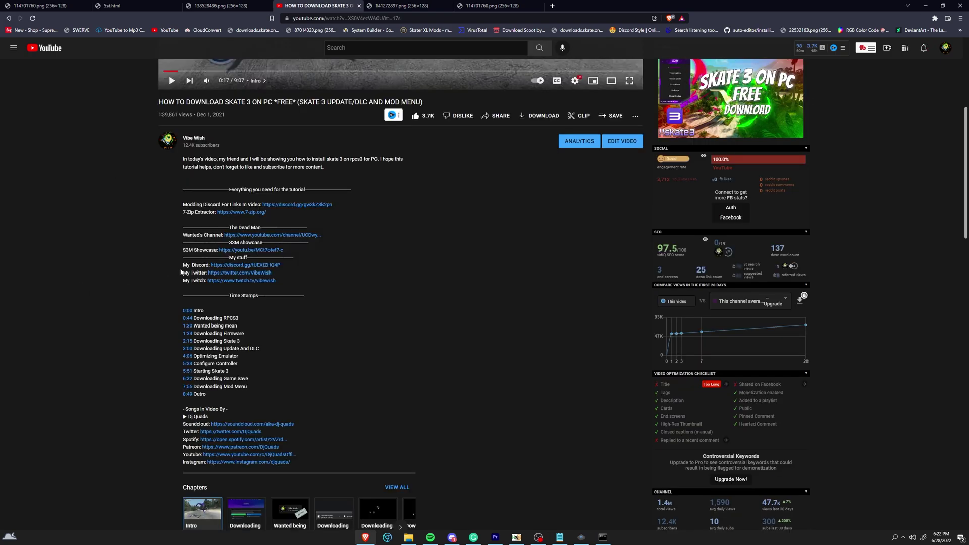
{"action": "left_click_drag", "start_coordinate": [279, 265], "coordinate": [204, 265]}
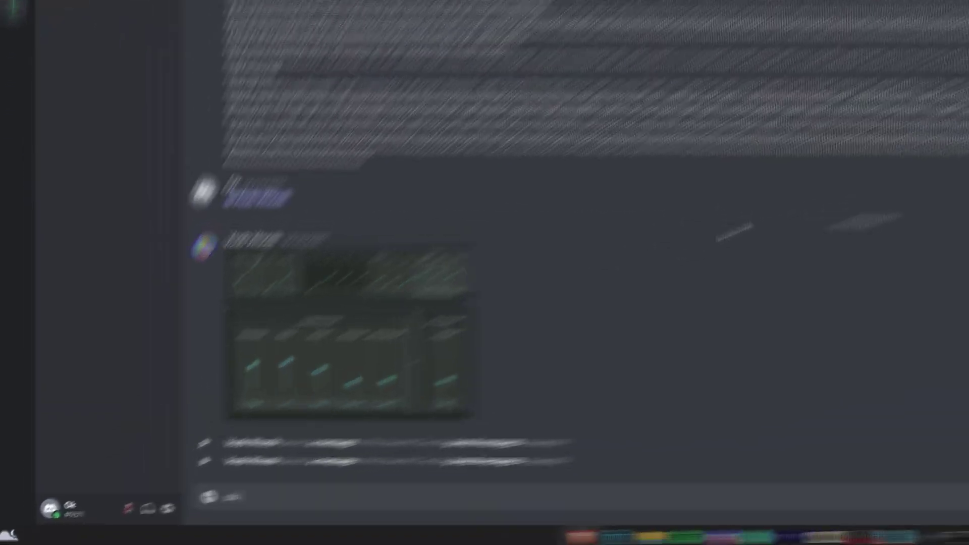
Step: Send "pls hep" in the Discord chat and write a message in the server's chatting channel mentioning its owner with "please help with skate"
{"action": "type", "text": "ep"}
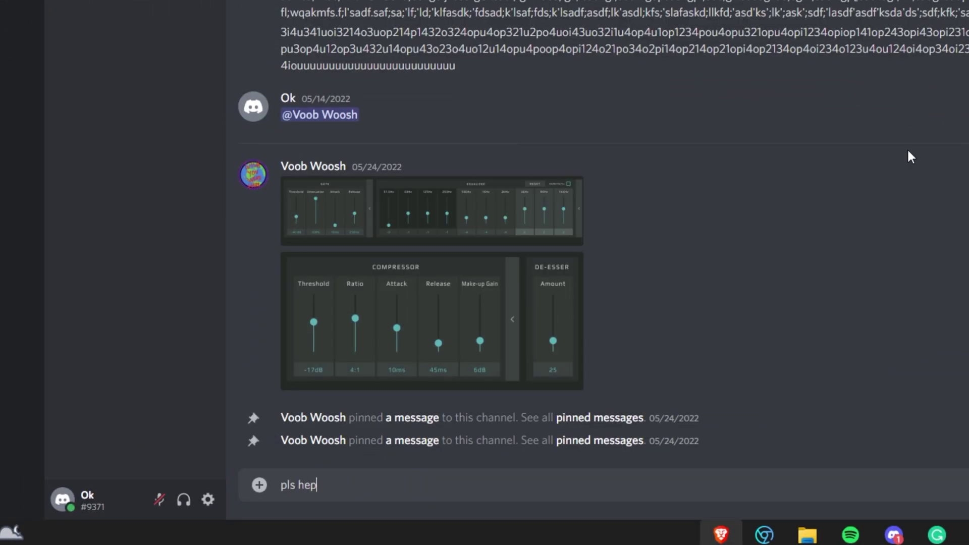
{"action": "key", "text": "Return"}
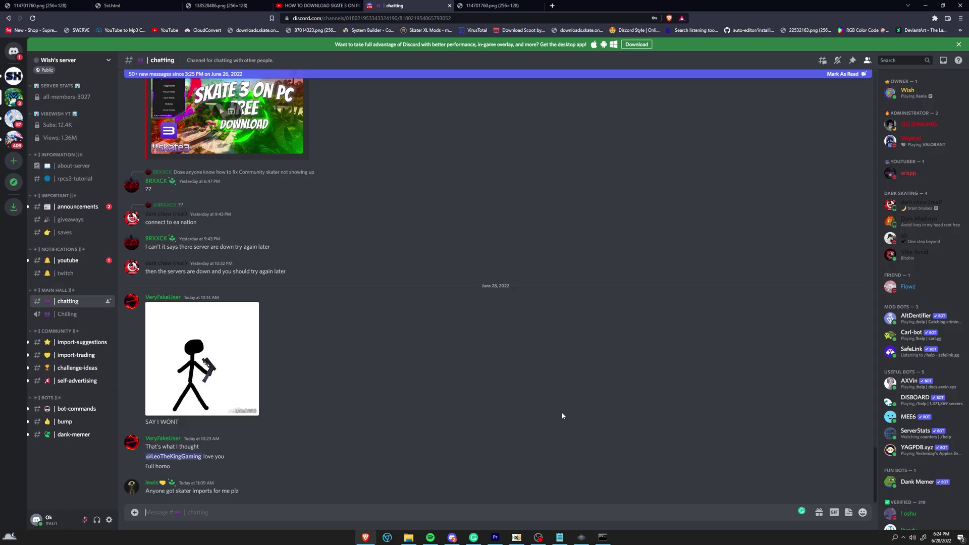
{"action": "type", "text": "@wish"}
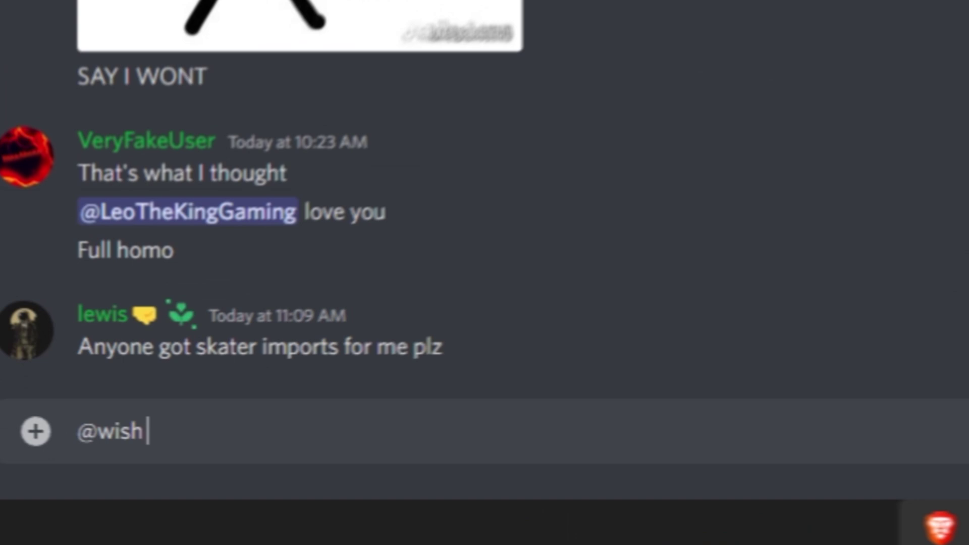
{"action": "type", "text": " please help with skate"}
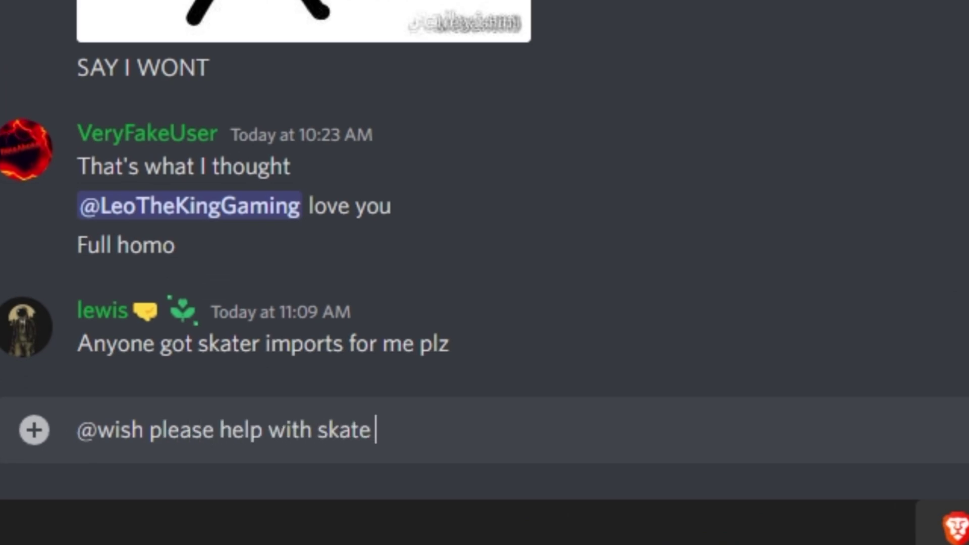